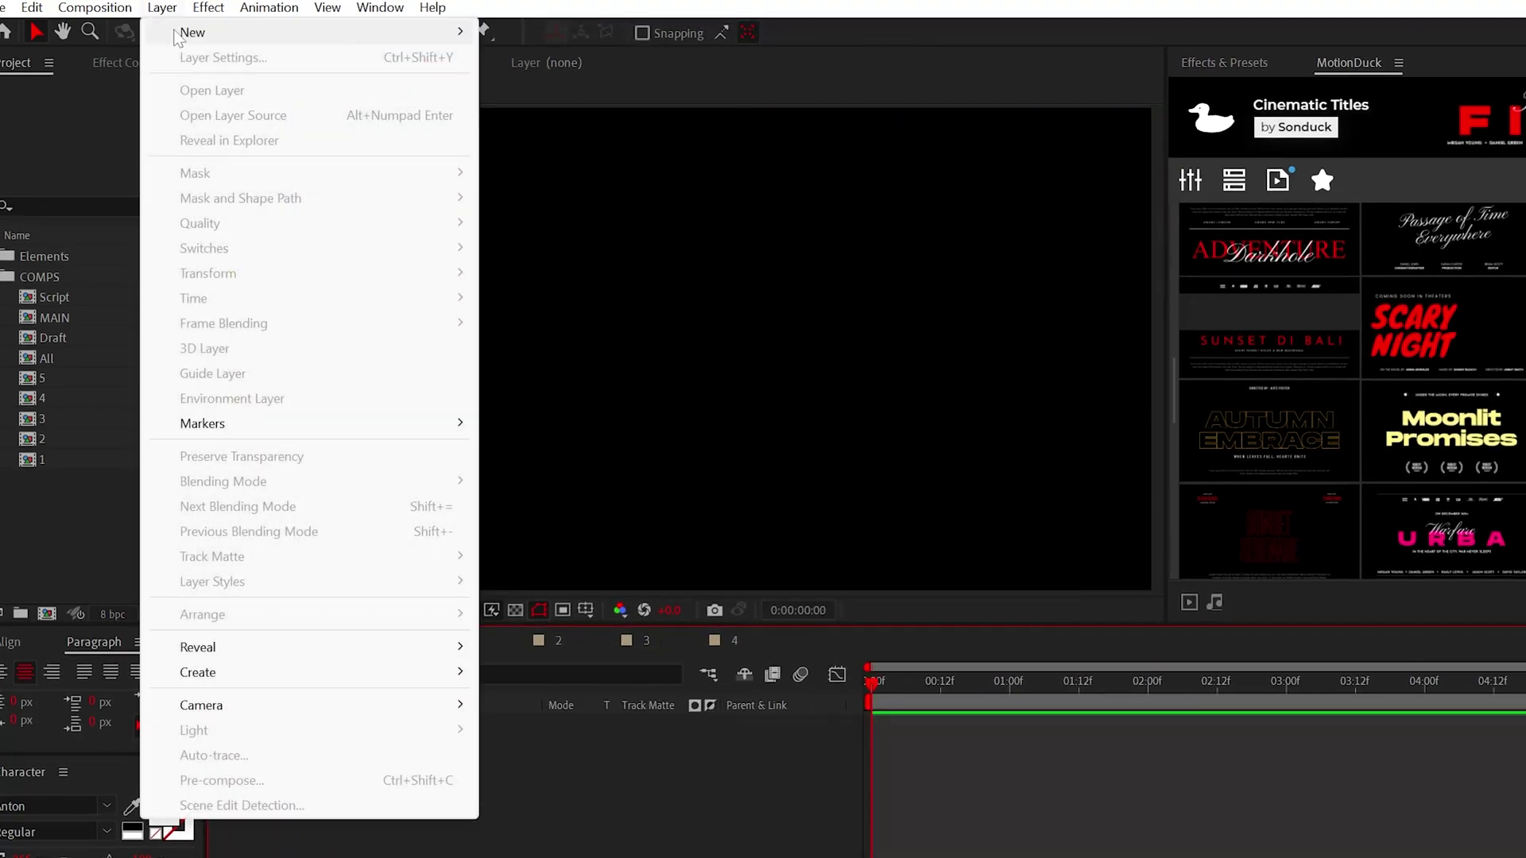
Create a new white solid layer measuring 5000 × 5000 px
mouse_move(435, 31)
left_click(569, 63)
left_click(317, 460)
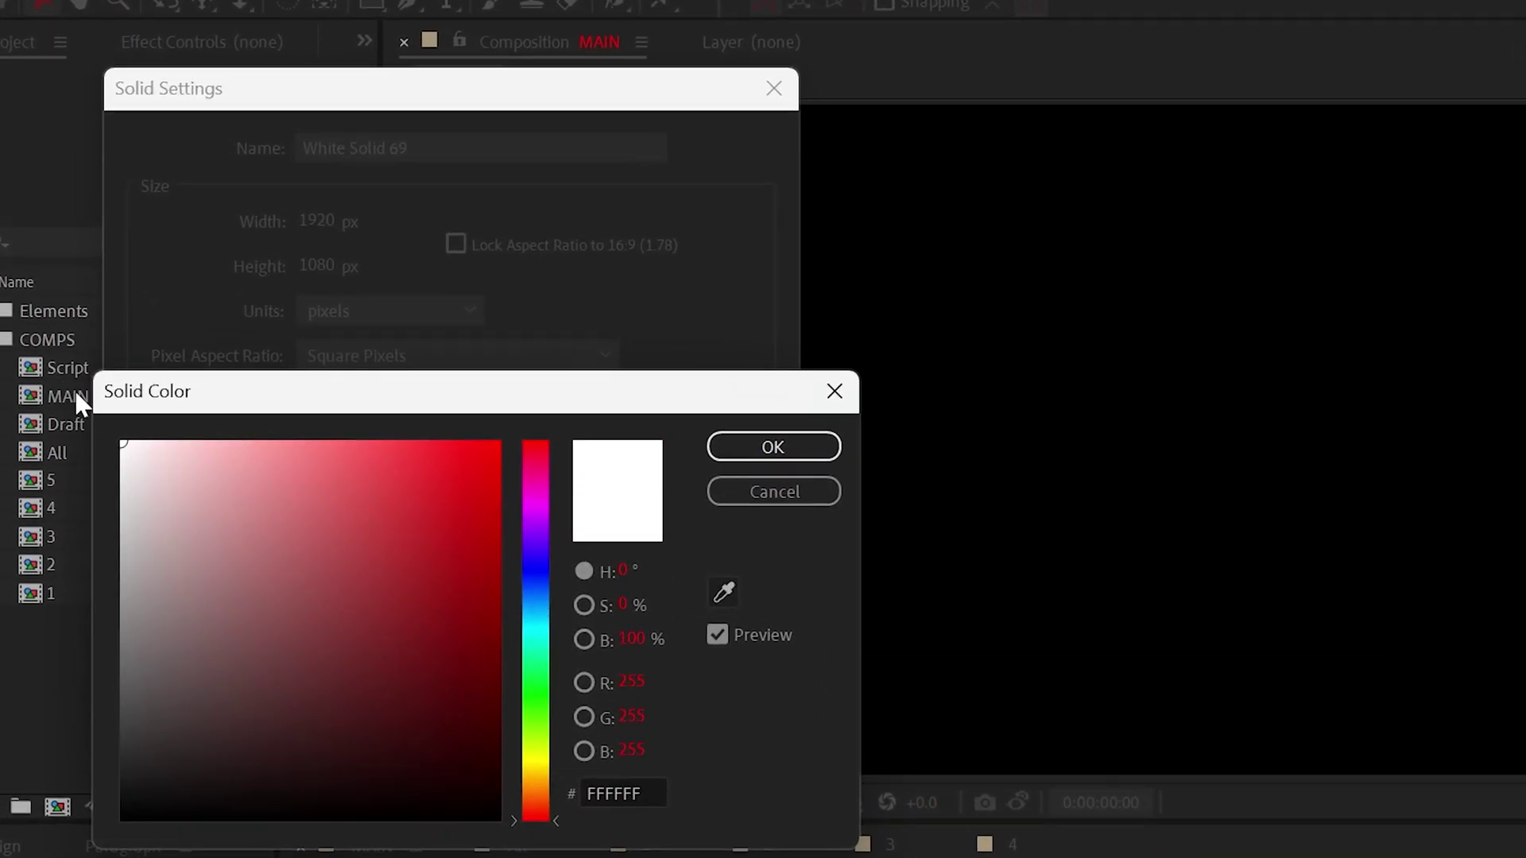
left_click(773, 447)
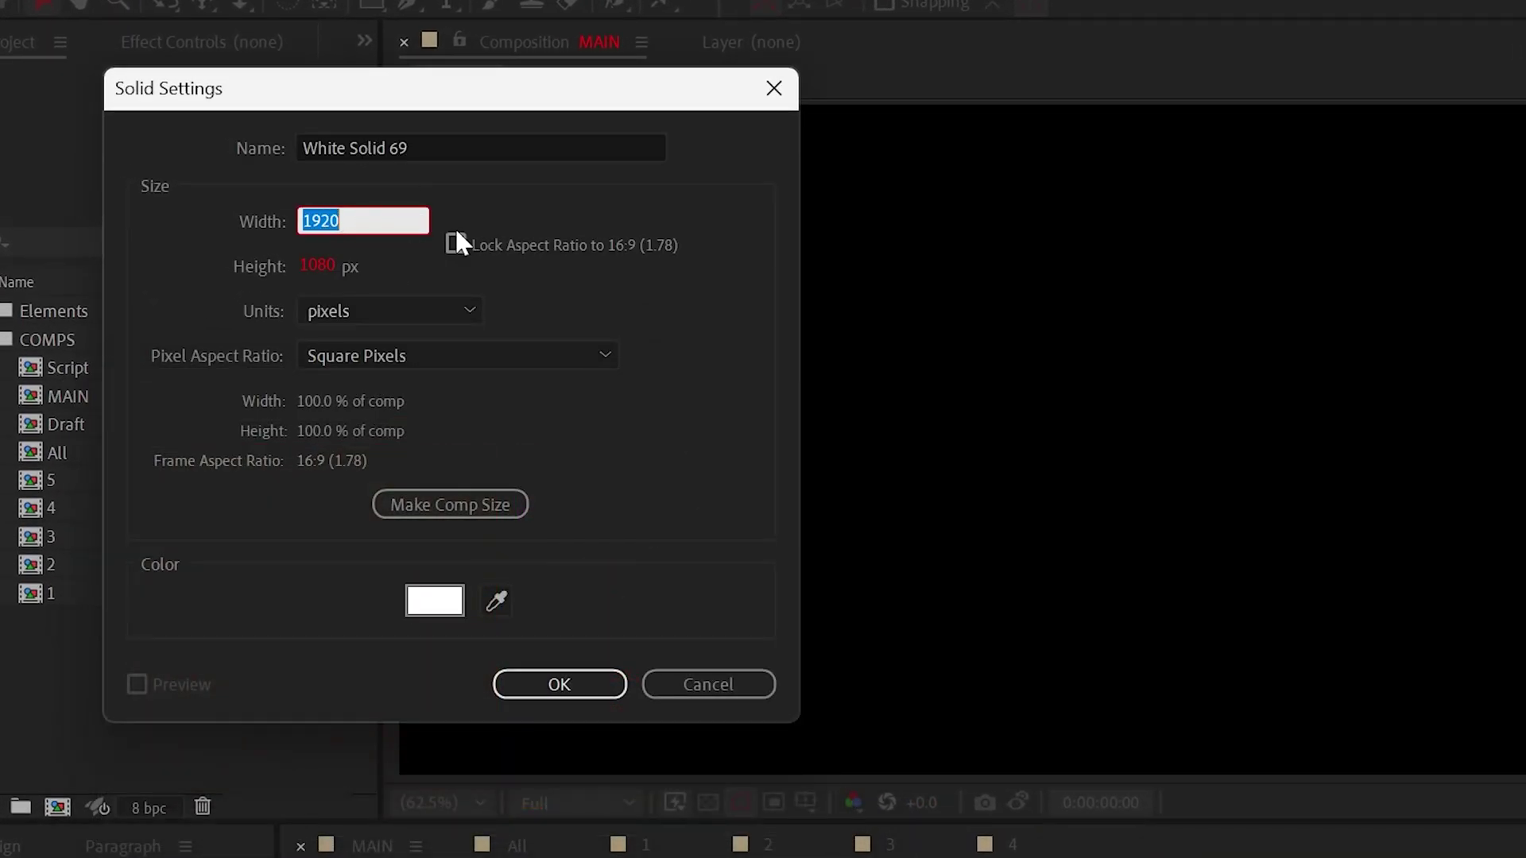
key("Tab")
type("5000")
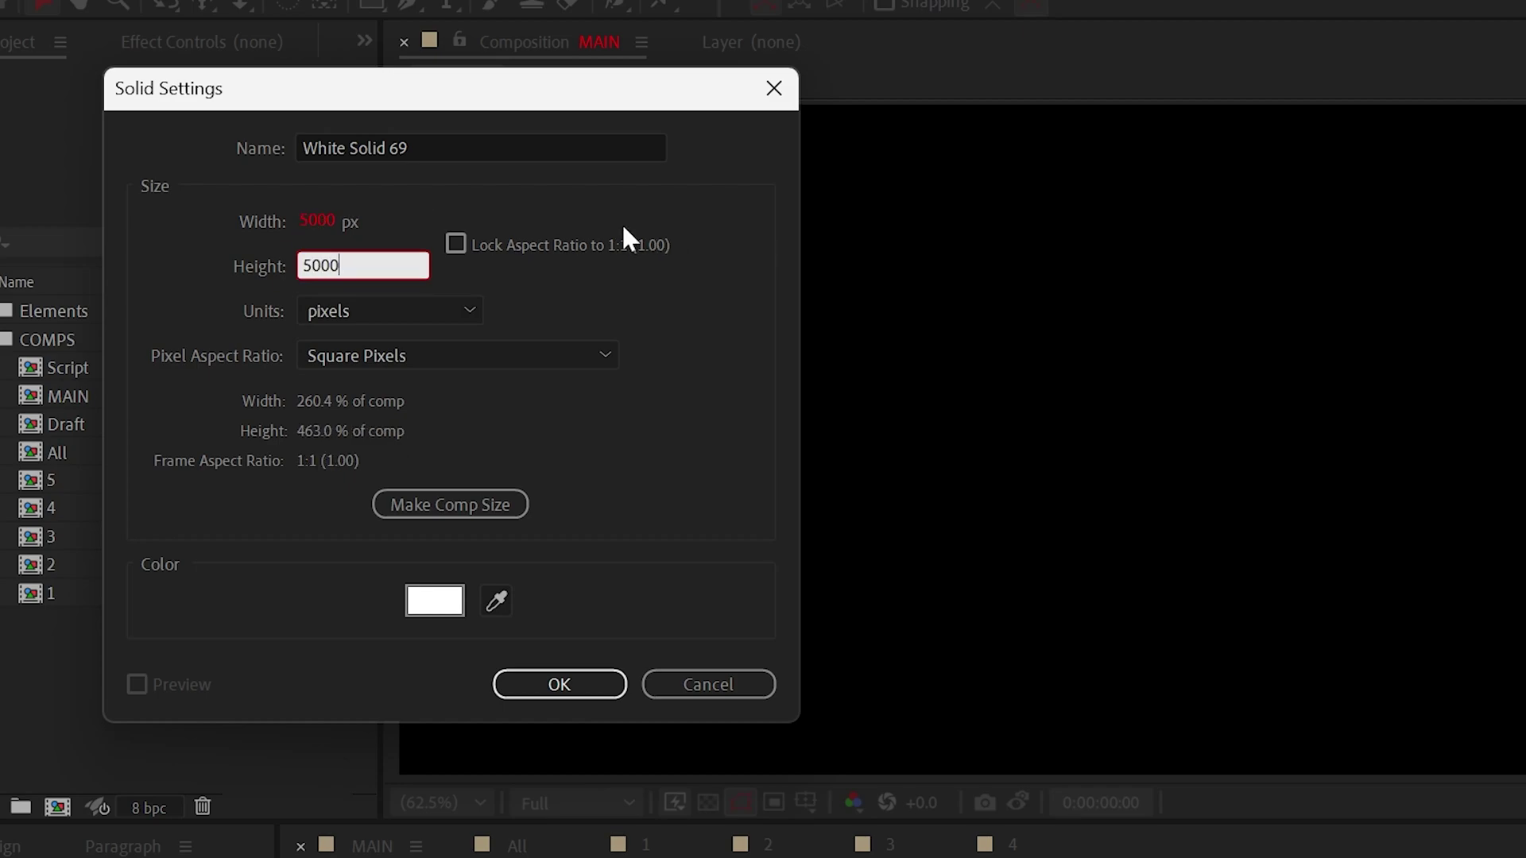
key("Return")
left_click(560, 684)
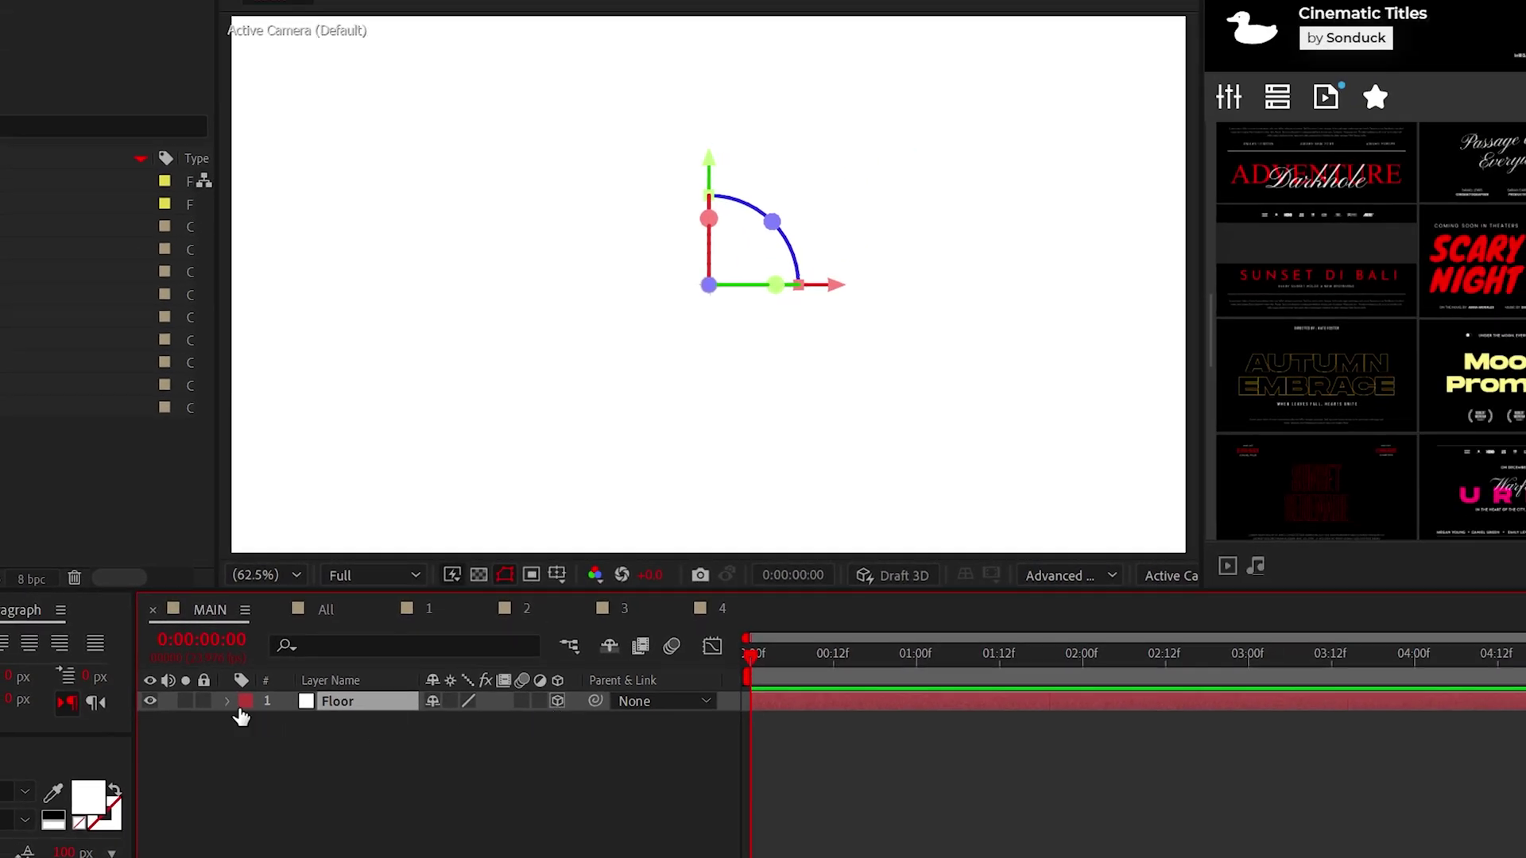
Set the Floor layer's X Rotation to 90° so it lies flat
left_click(246, 723)
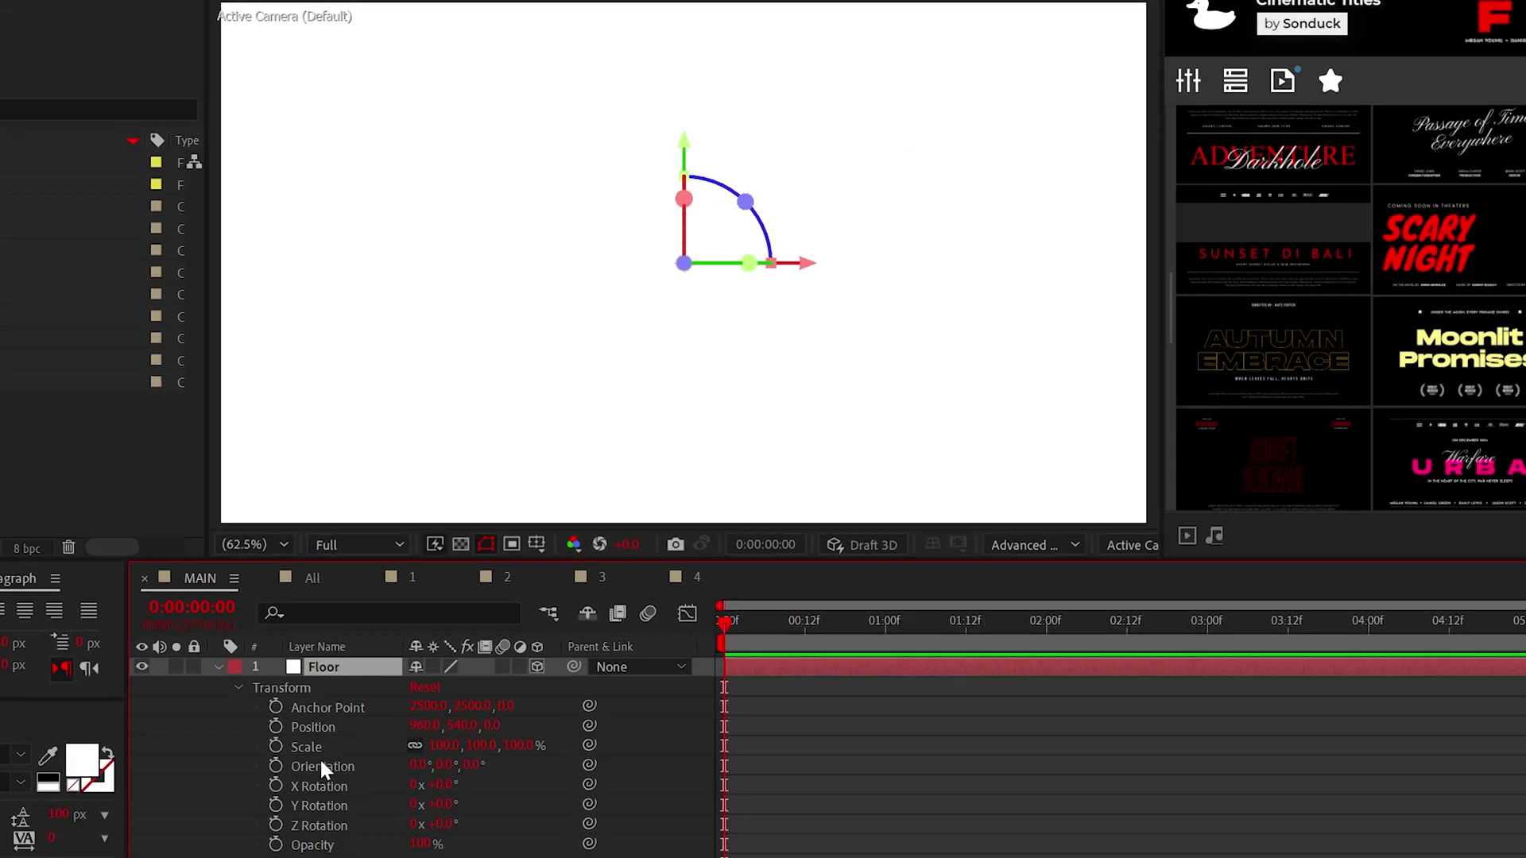
type("90")
key("Return")
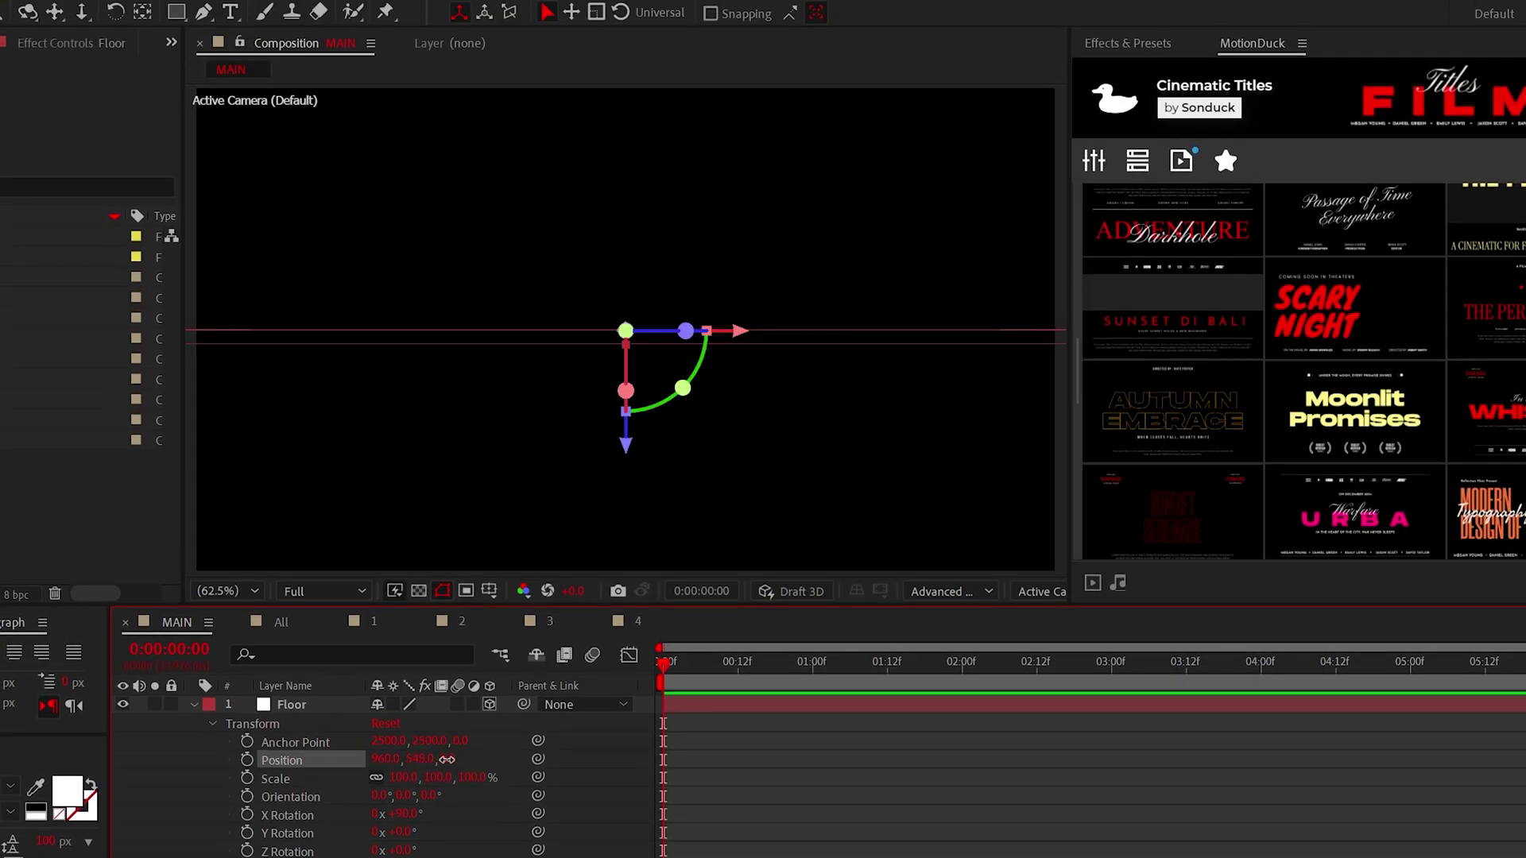
Lower the Floor layer to a Y position of 635 and switch the composition's renderer to Advanced 3D
left_click_drag(447, 759, 515, 757)
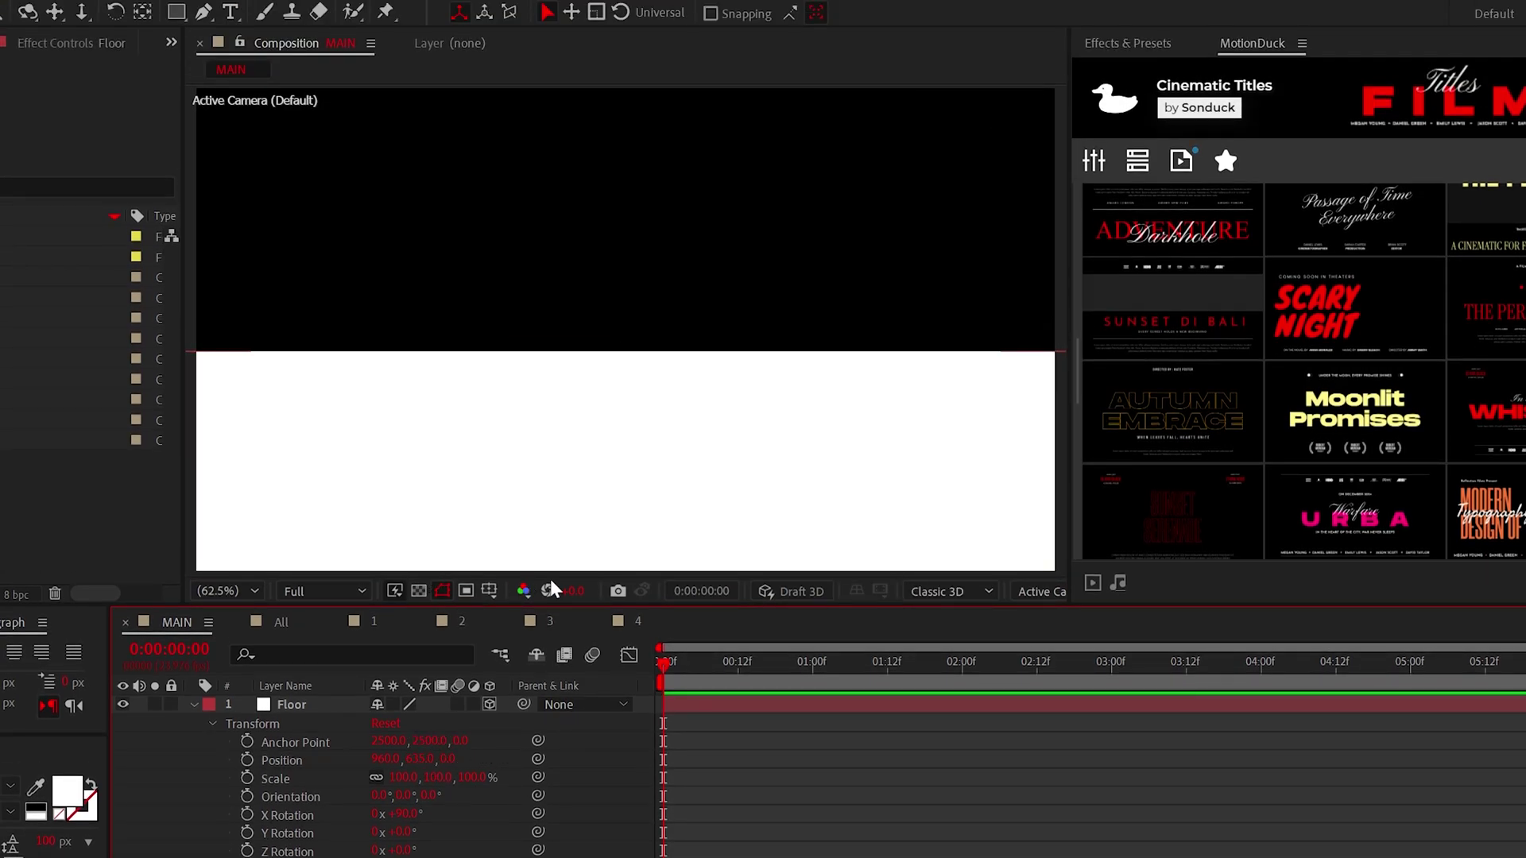
left_click(934, 596)
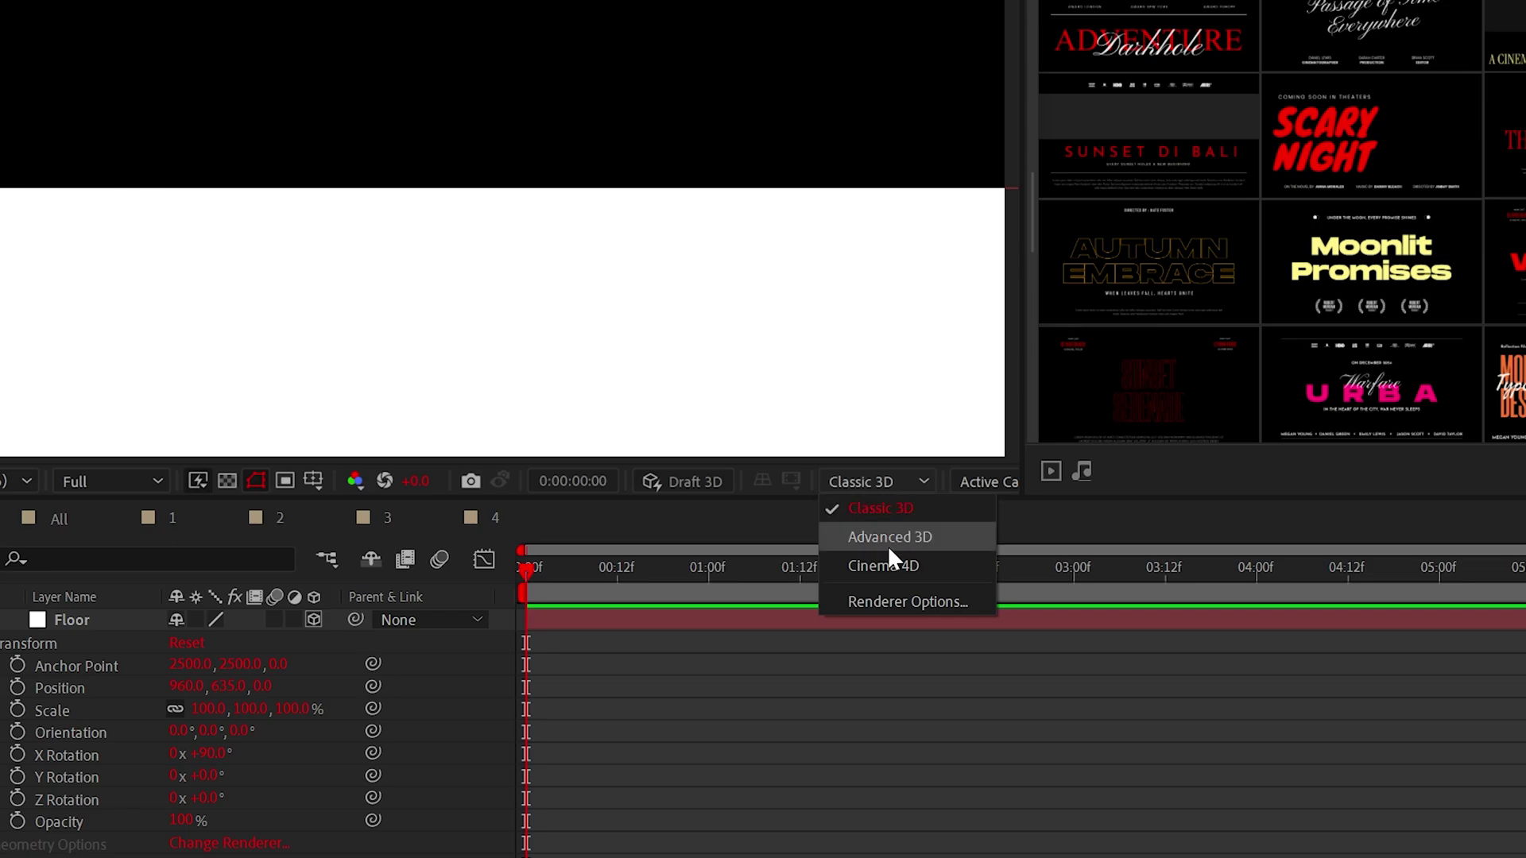
left_click(888, 537)
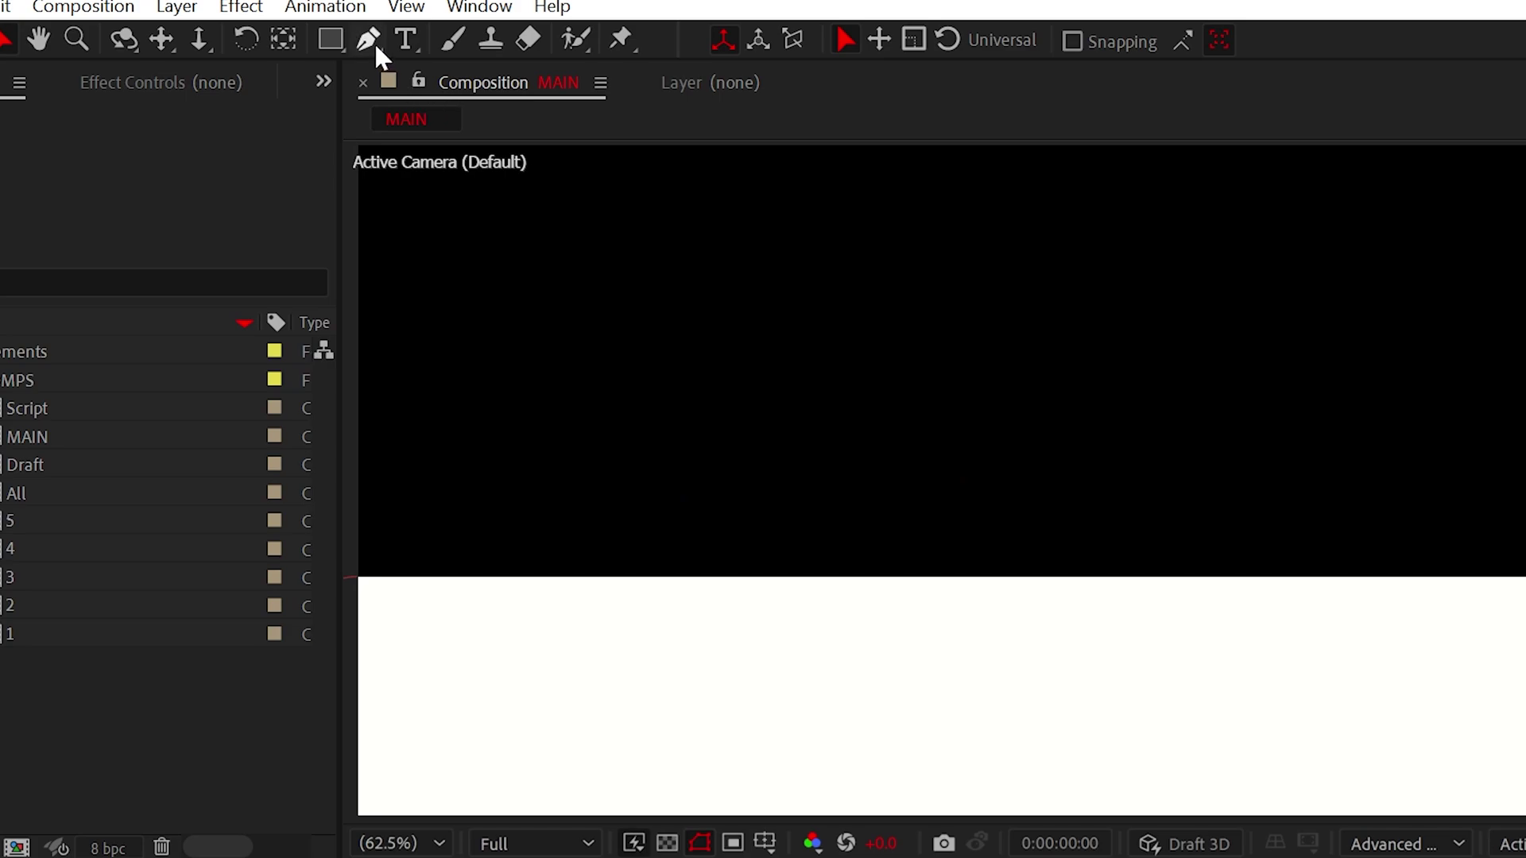
Draw a closed, curvy freeform white shape with the Pen tool across the middle of the MAIN composition
left_click(375, 45)
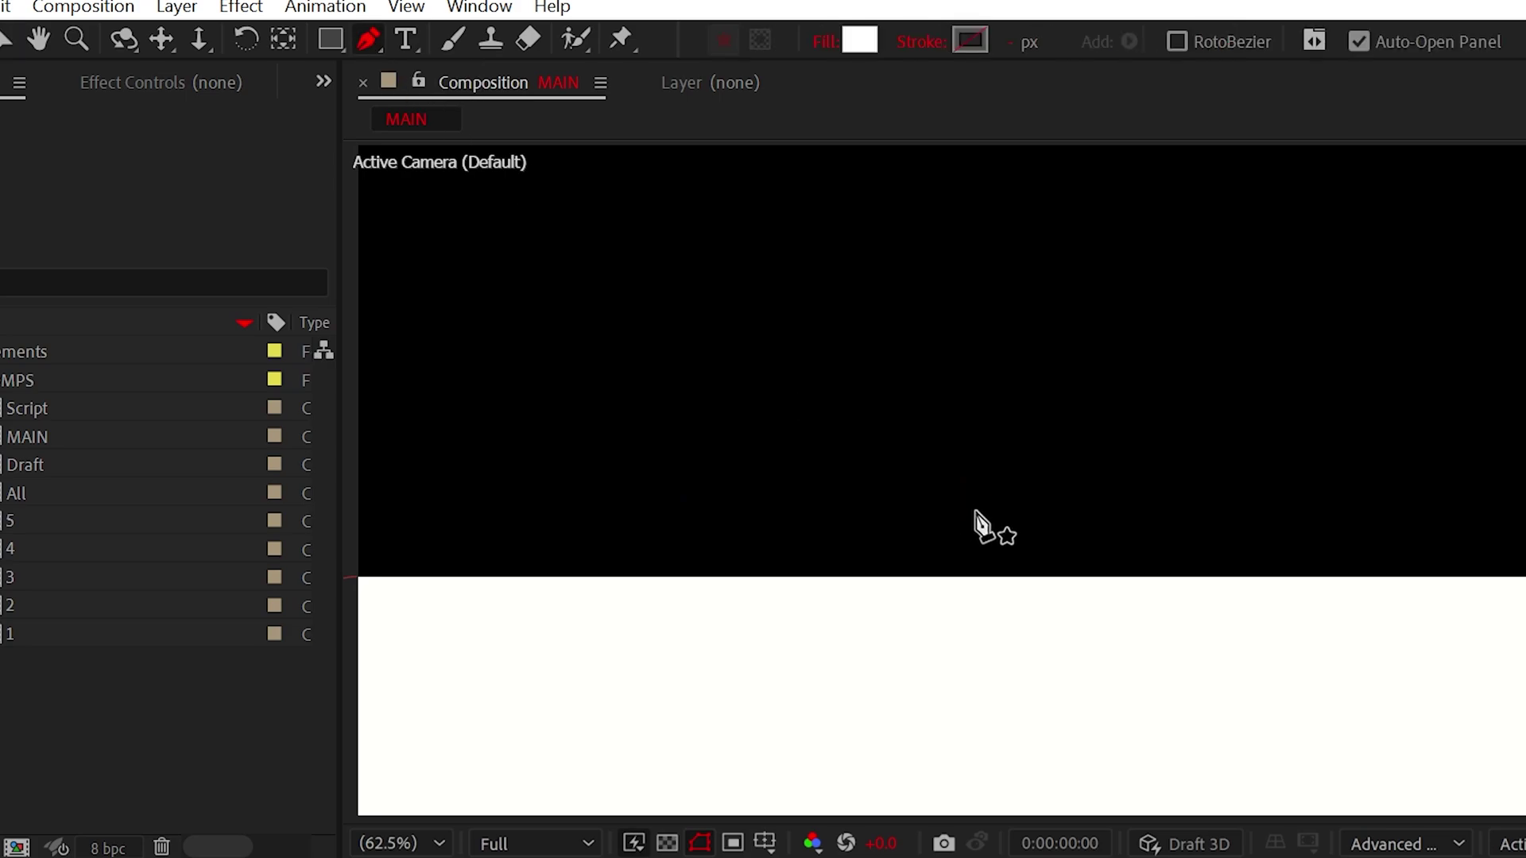
left_click(731, 347)
left_click_drag(1013, 351, 1006, 389)
left_click_drag(918, 477, 880, 489)
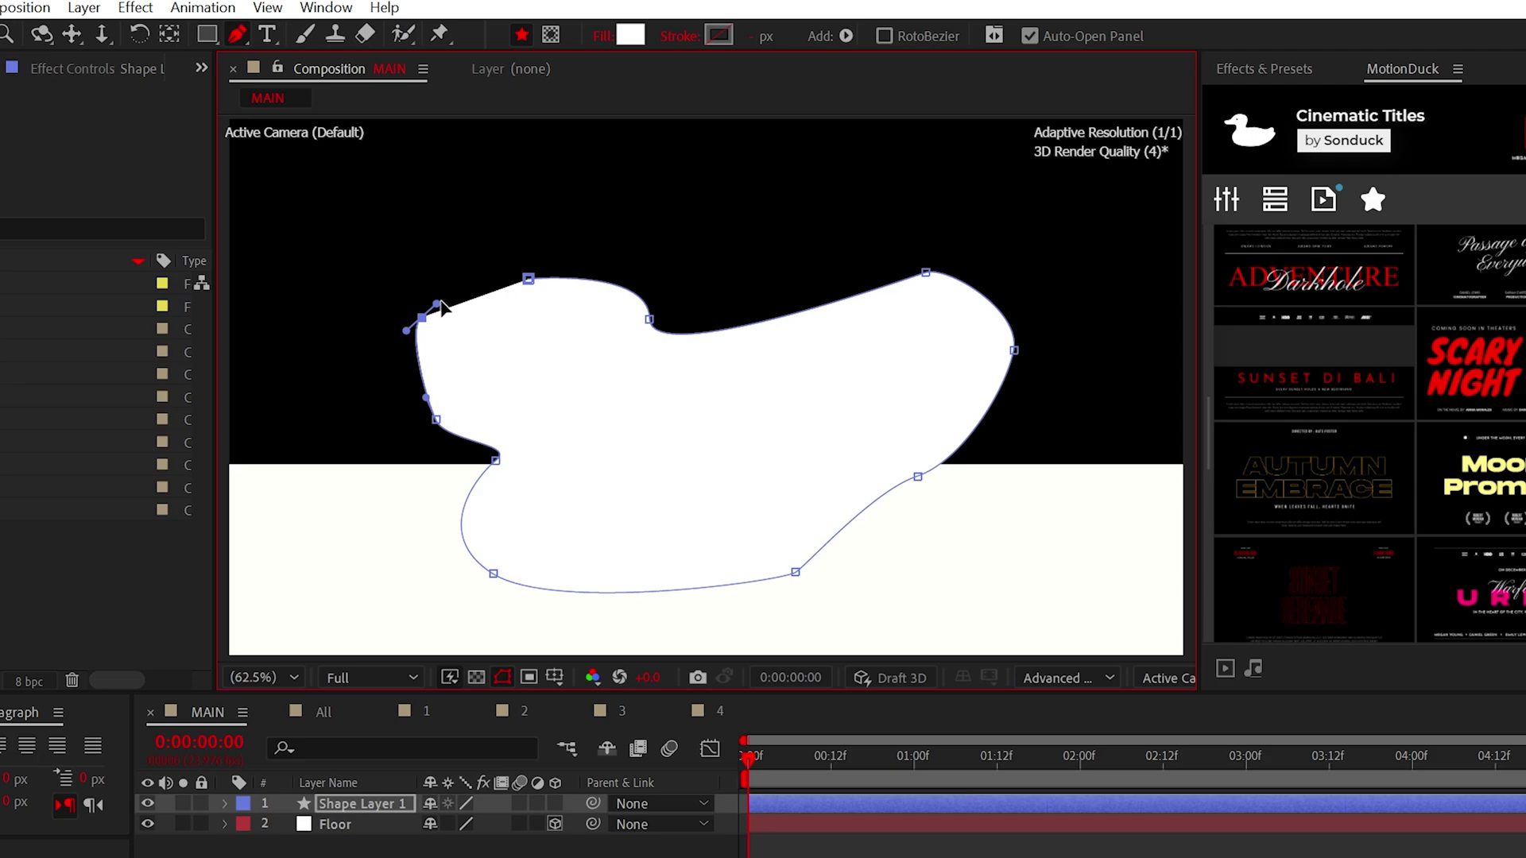
Make the new shape layer 3D and set its X Rotation to 90°
key("F2")
left_click(348, 804)
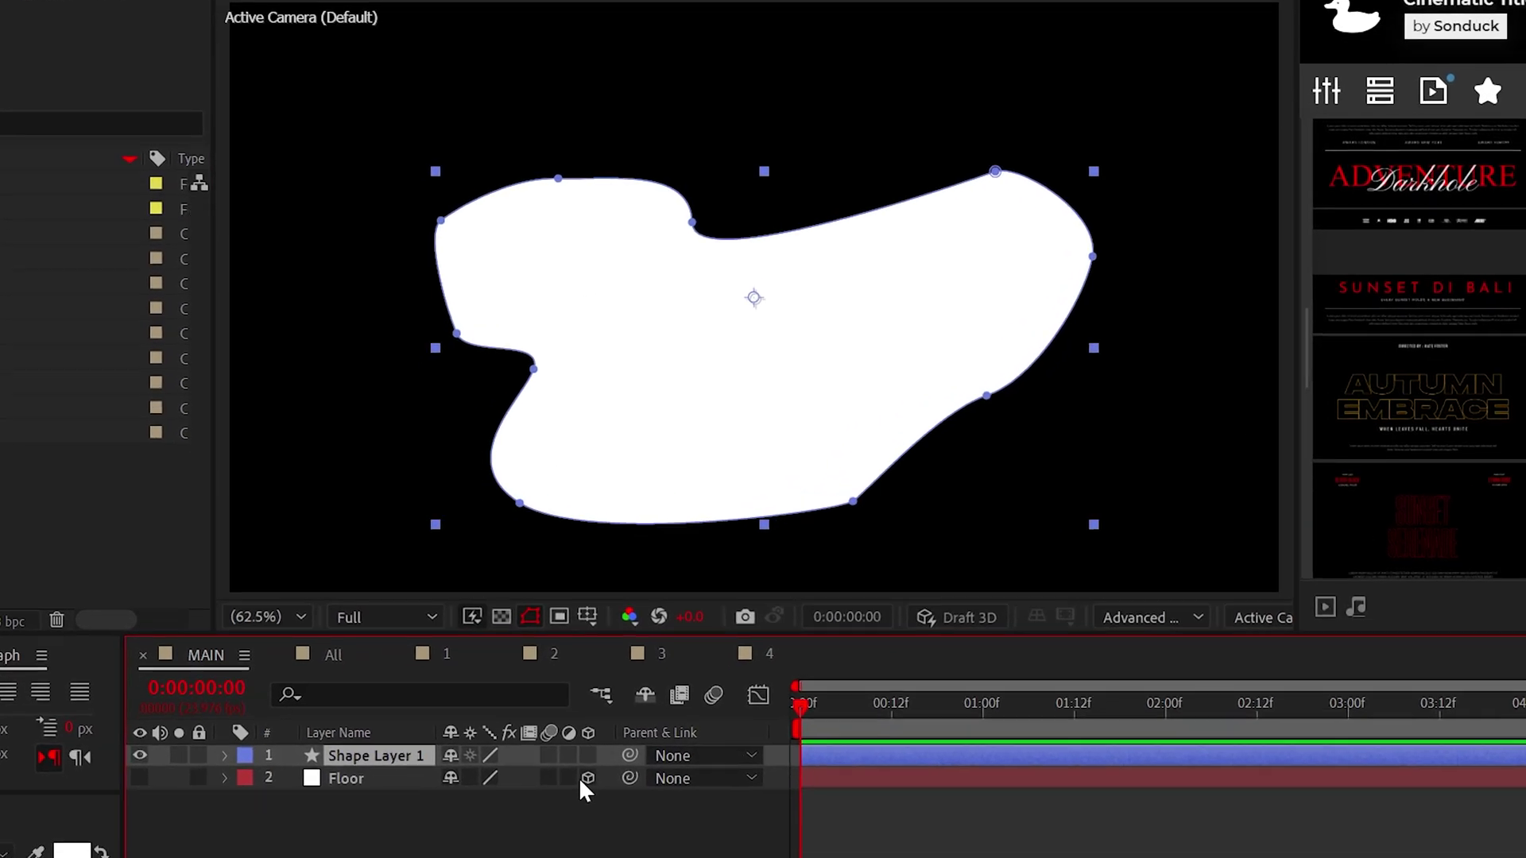
left_click(555, 803)
key("r")
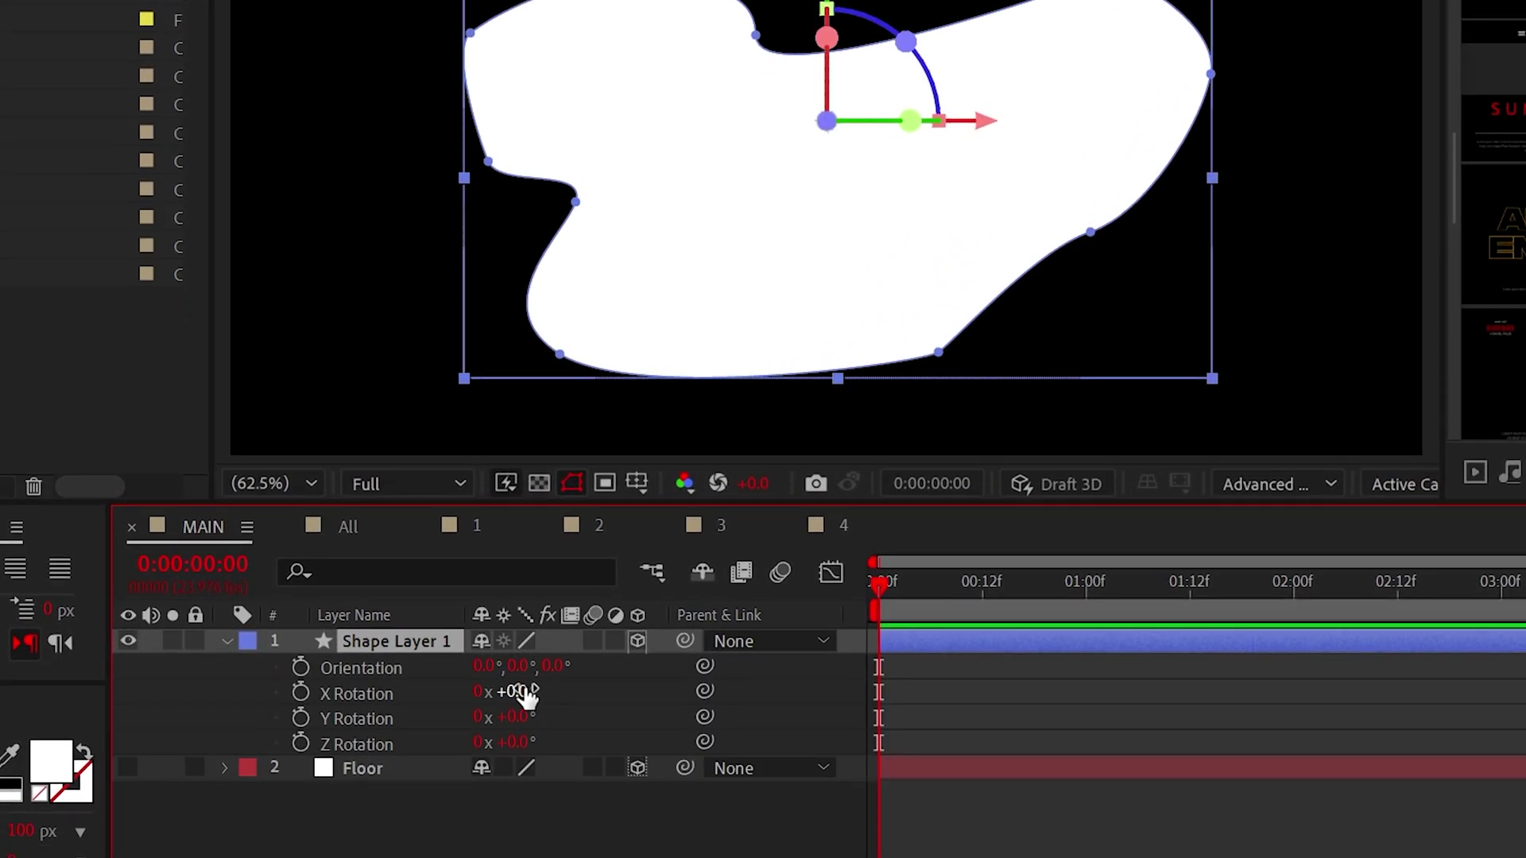
left_click(518, 736)
key("Return")
key("F2")
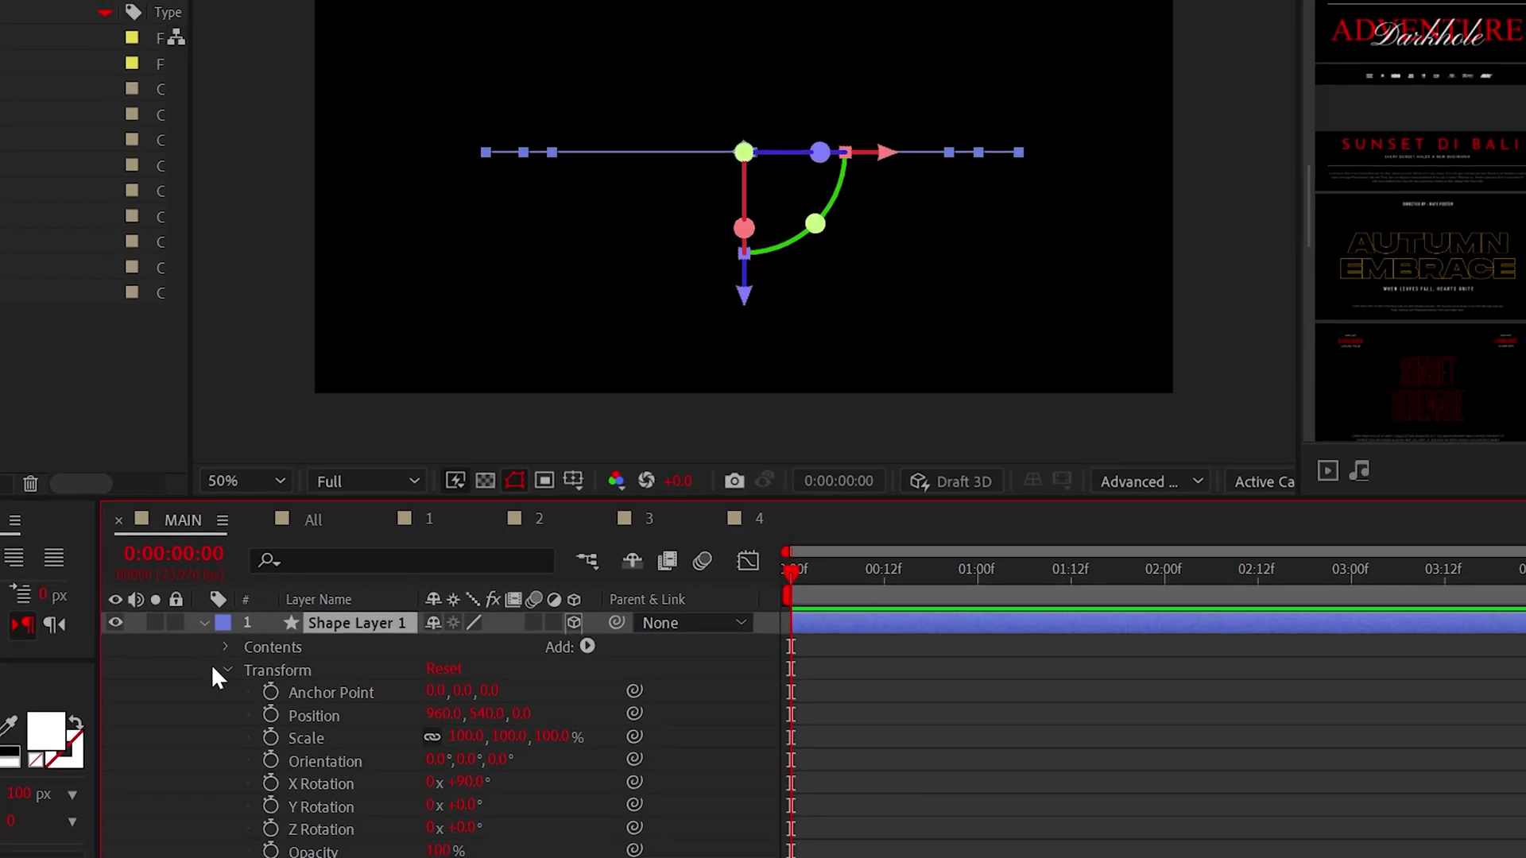
Set the shape layer's Extrusion Depth to 100 in its Geometry Options
left_click(225, 670)
left_click(224, 692)
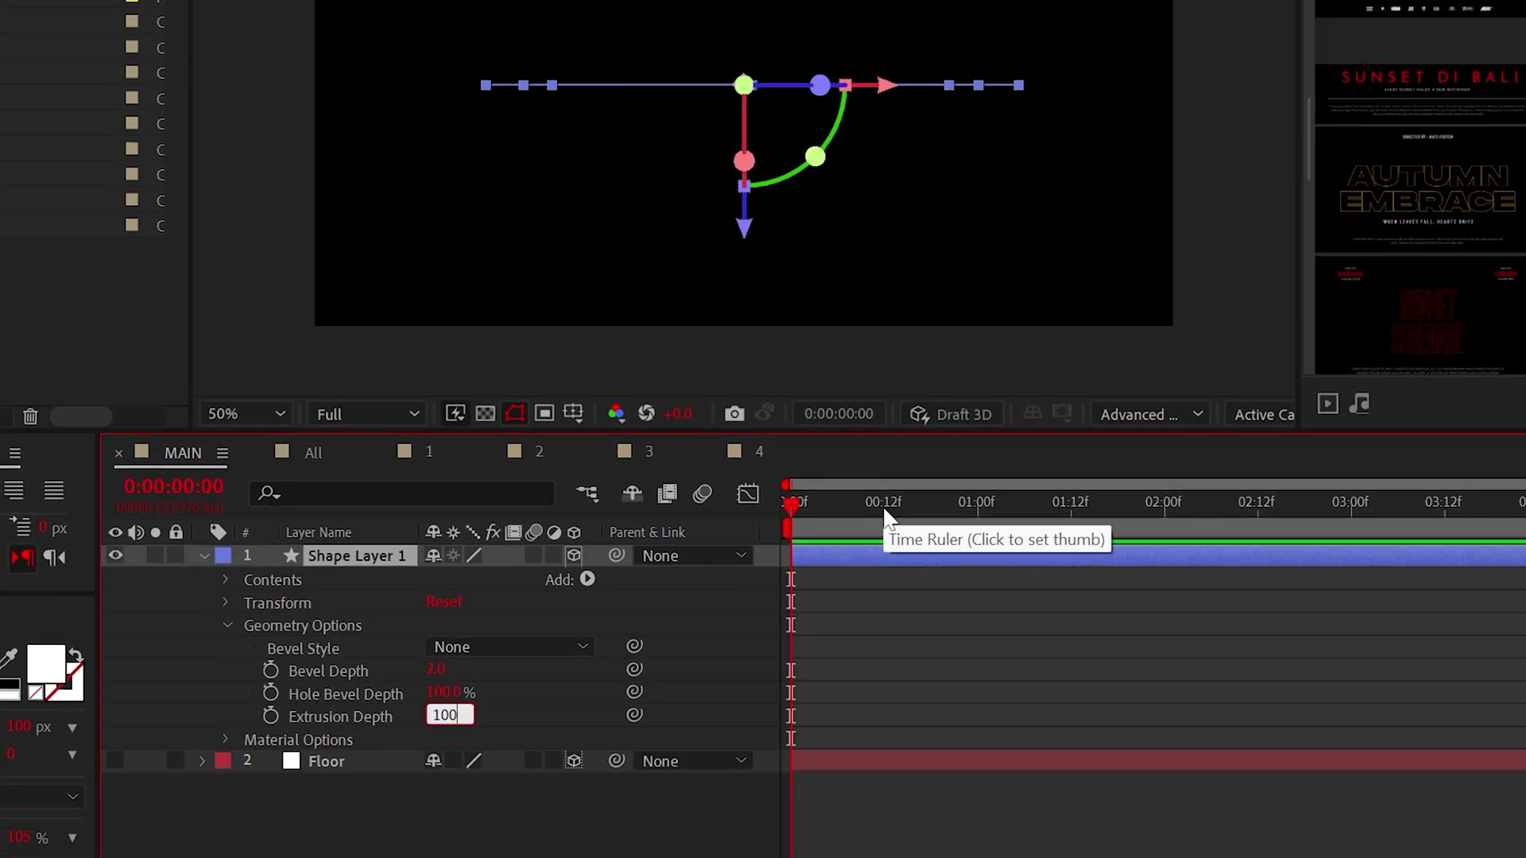
key("Return")
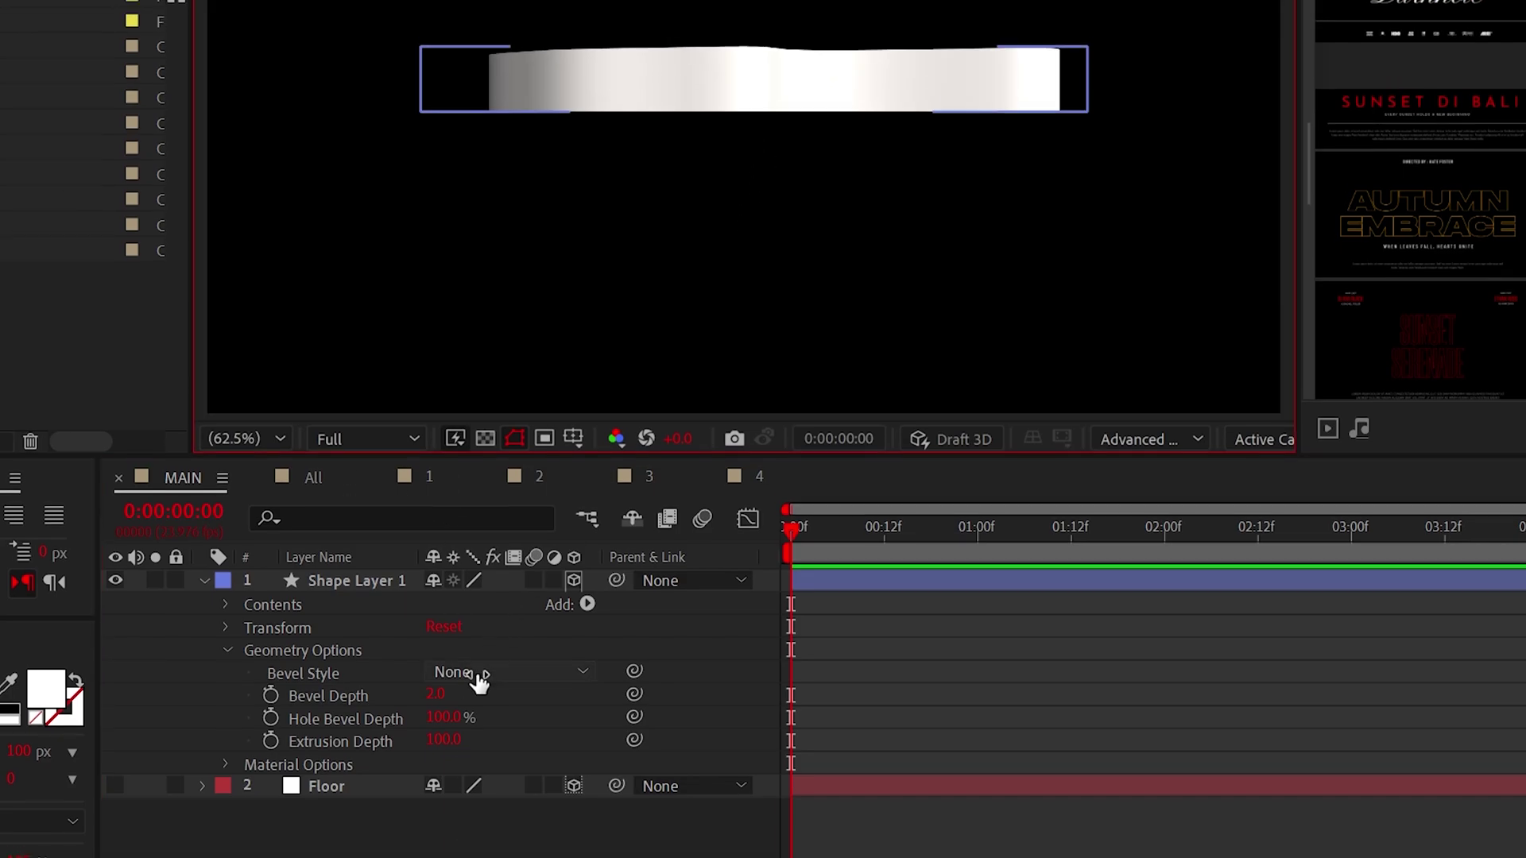
Give the extruded shape a Convex bevel style with a Bevel Depth of 20
left_click(475, 648)
left_click(482, 821)
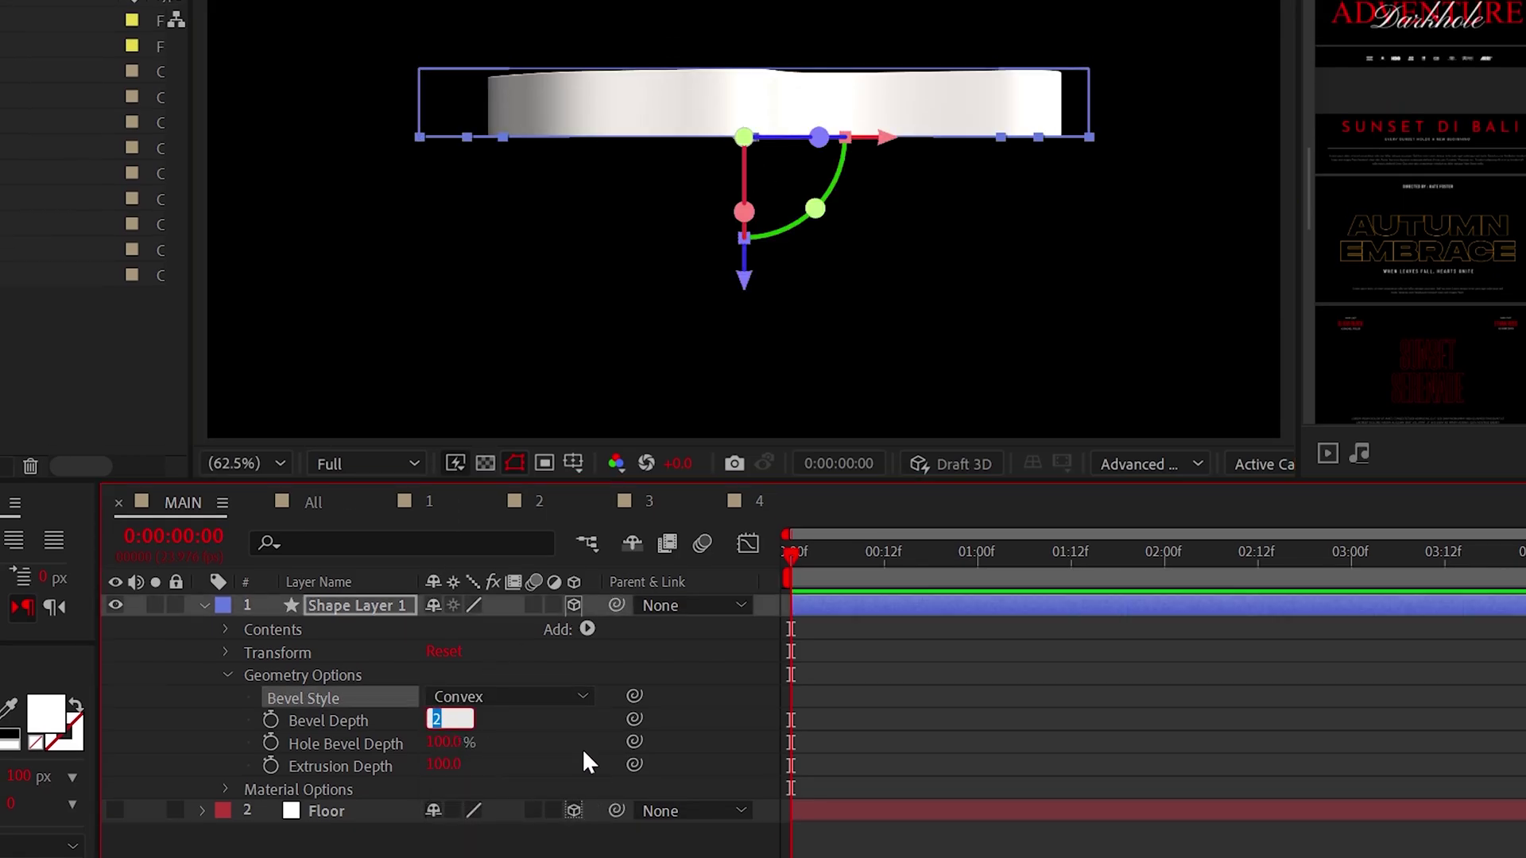
type("20")
left_click(586, 771)
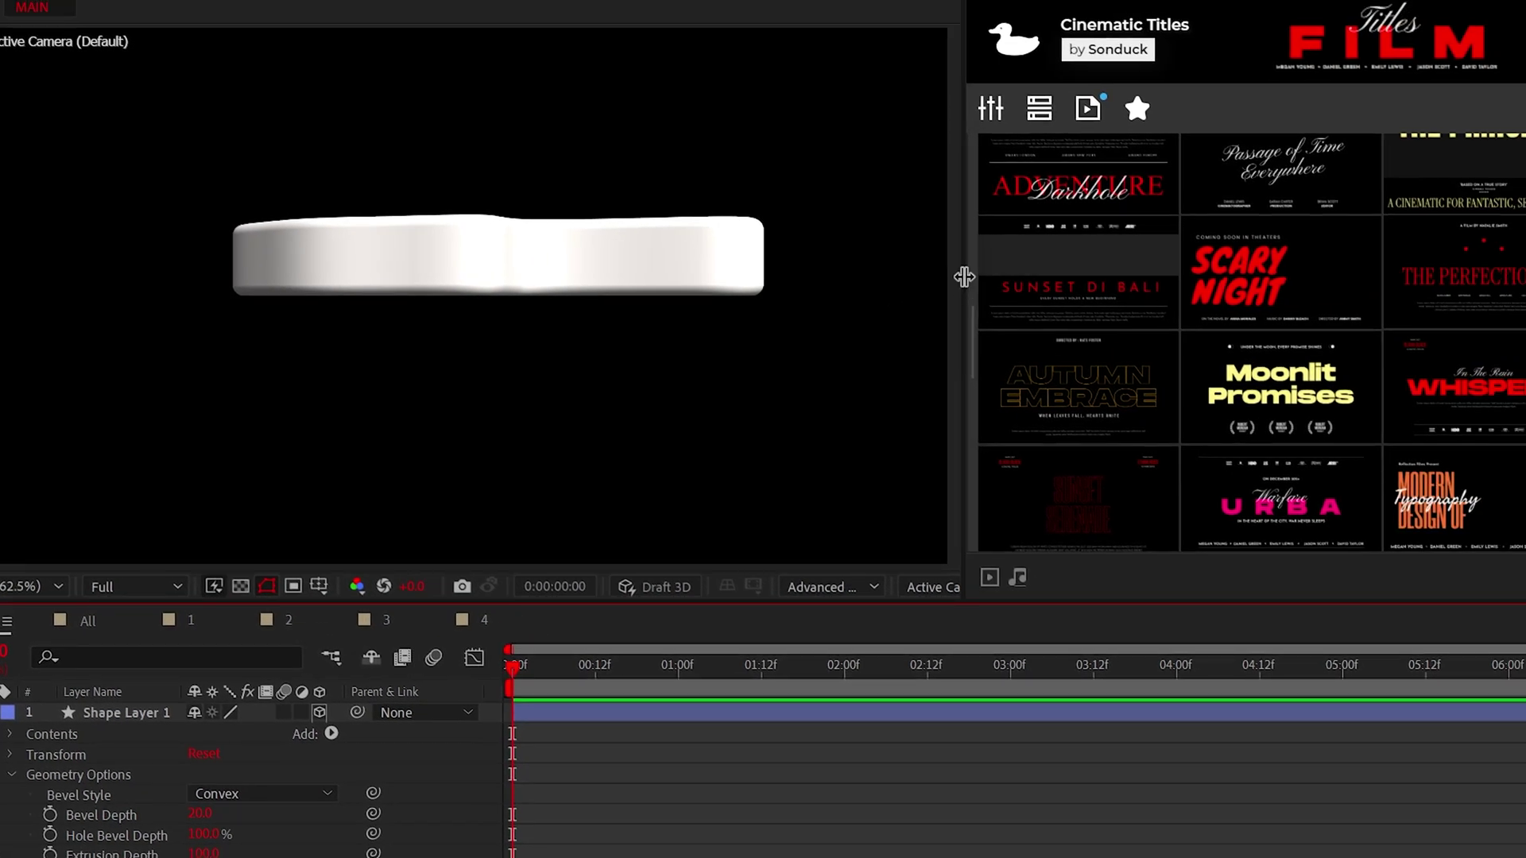
Enlarge the composition viewer and split it into 2 Views, with the Right view beside the active camera
left_click_drag(964, 276, 1297, 313)
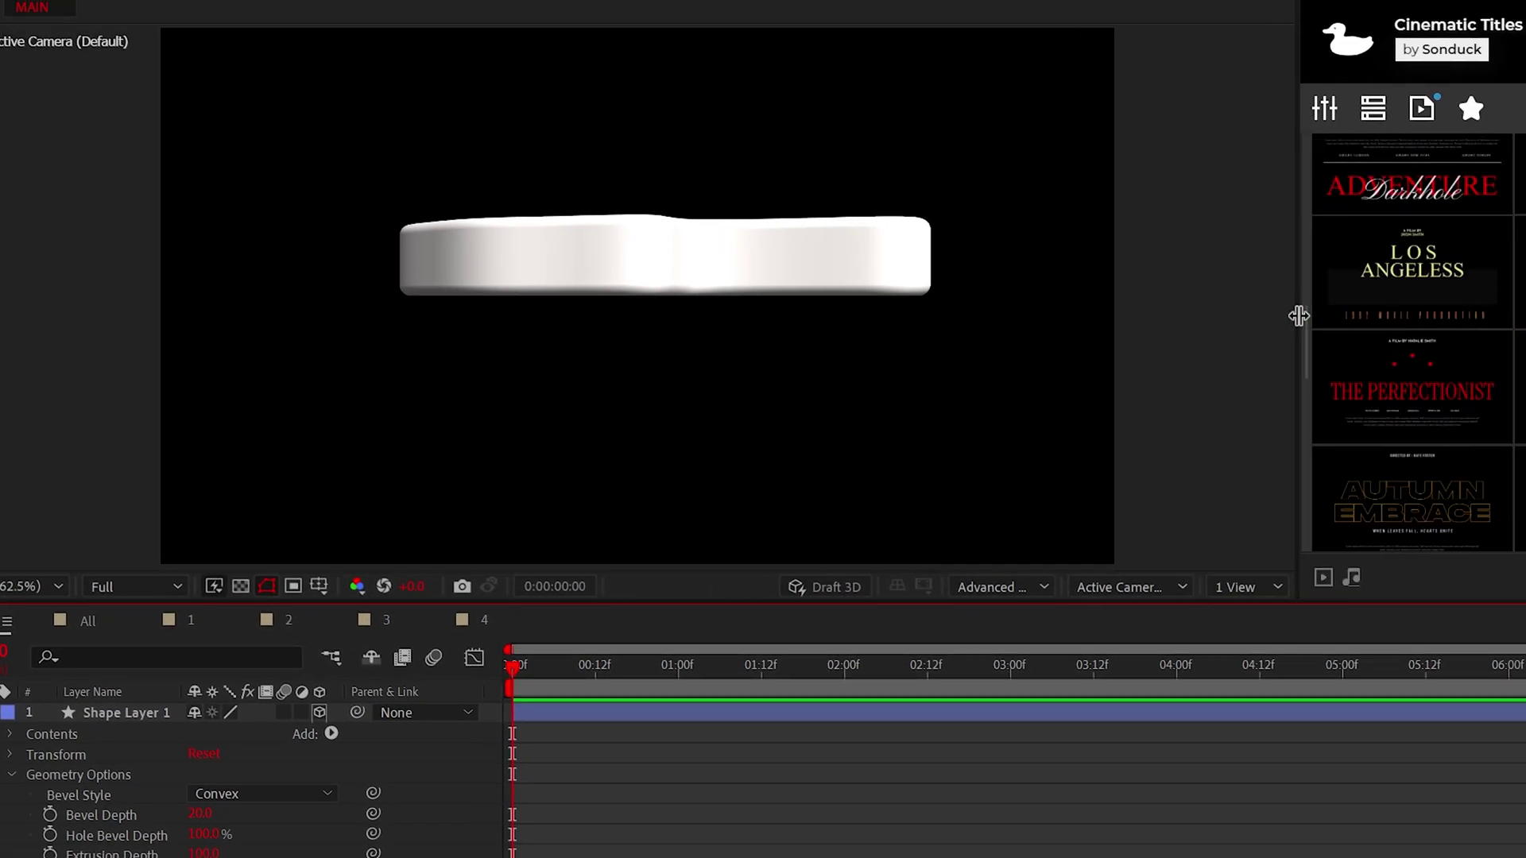
left_click(1235, 588)
left_click(1272, 635)
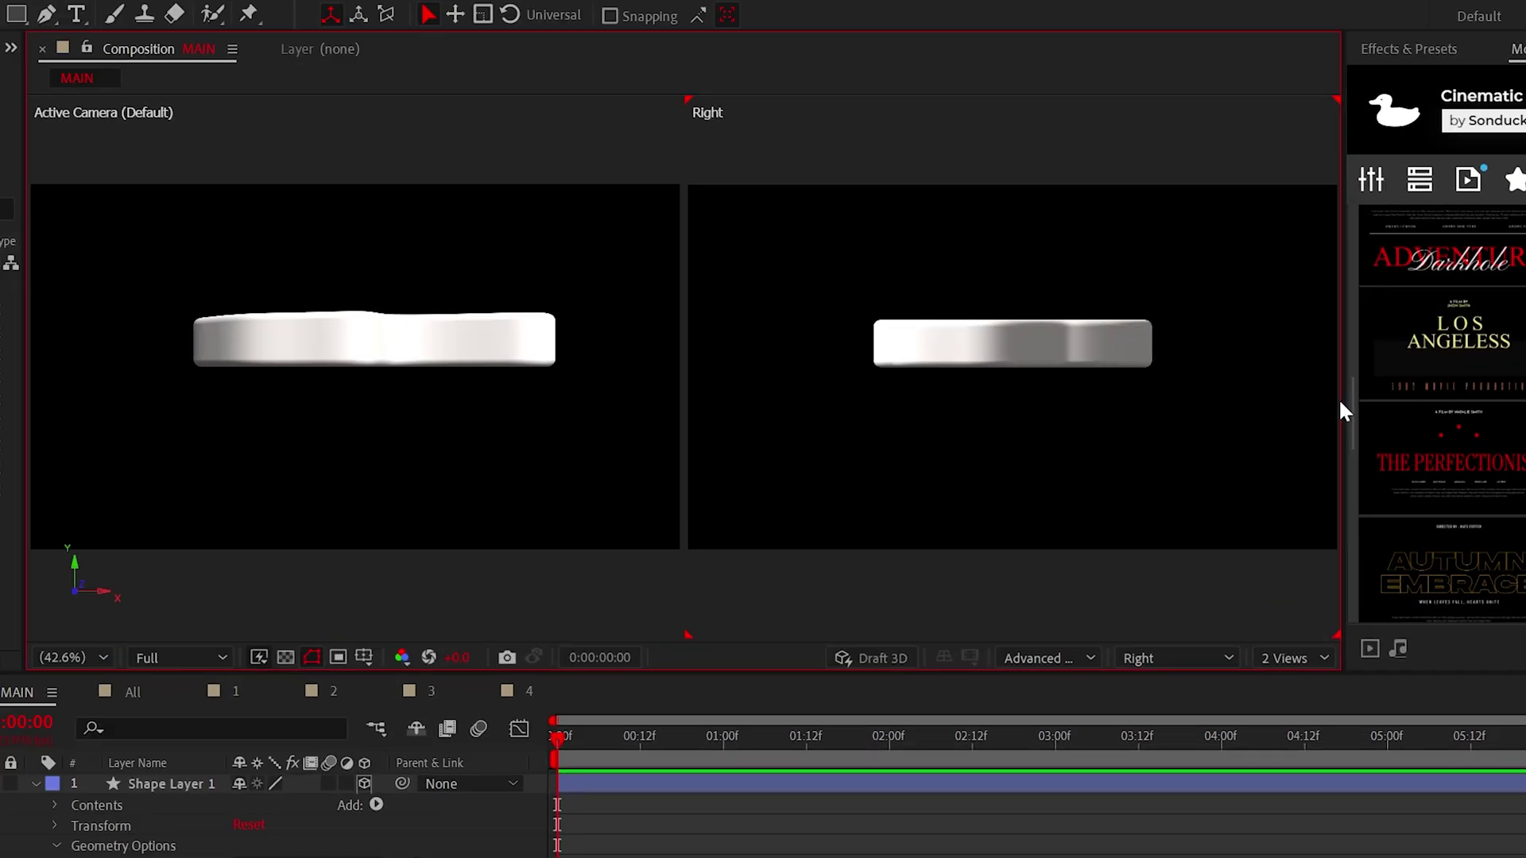
left_click(1380, 659)
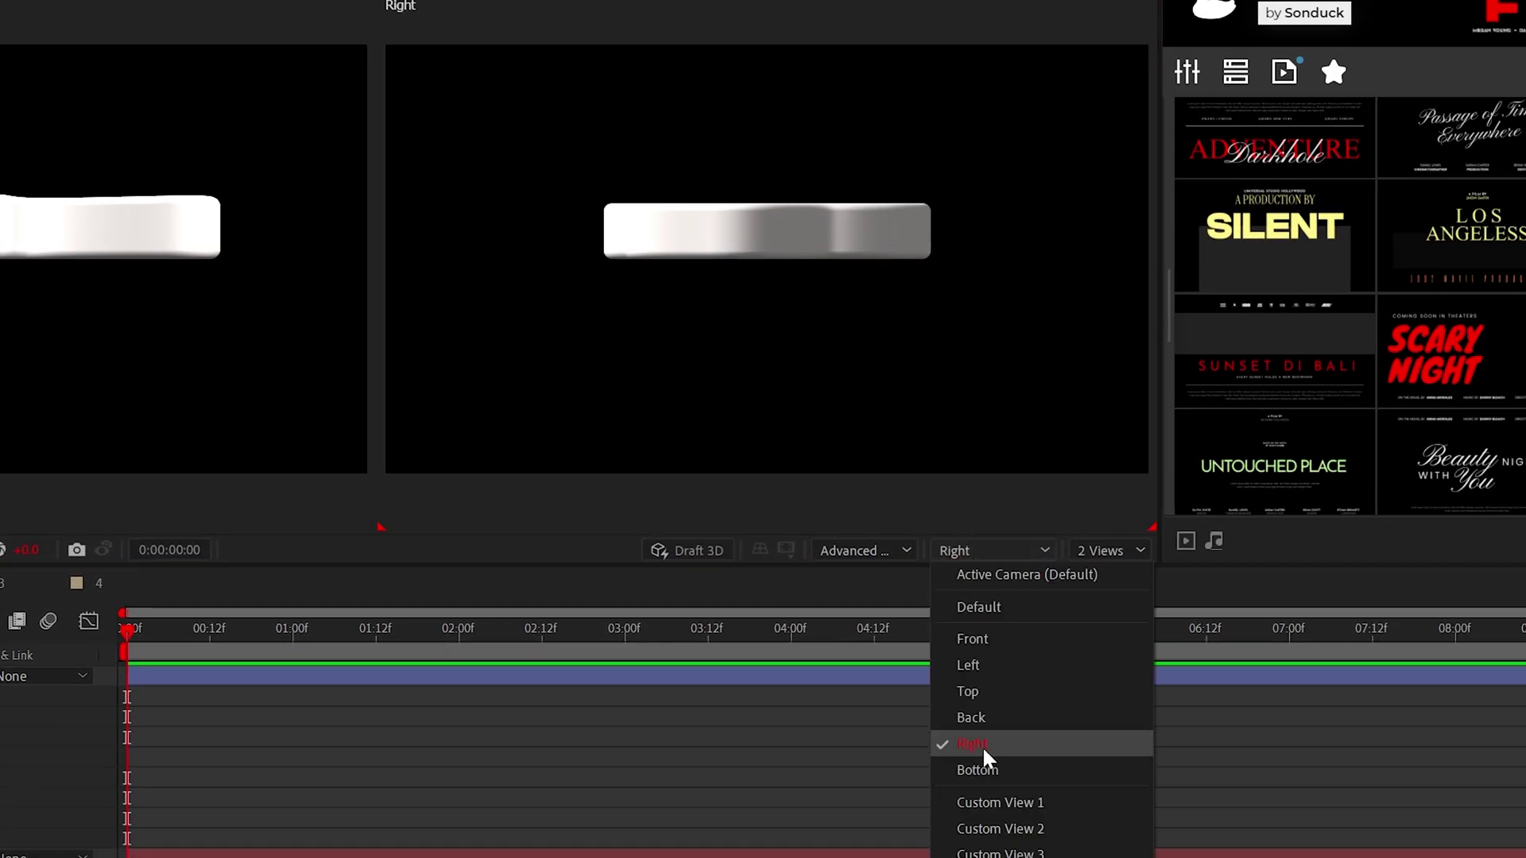
left_click(985, 747)
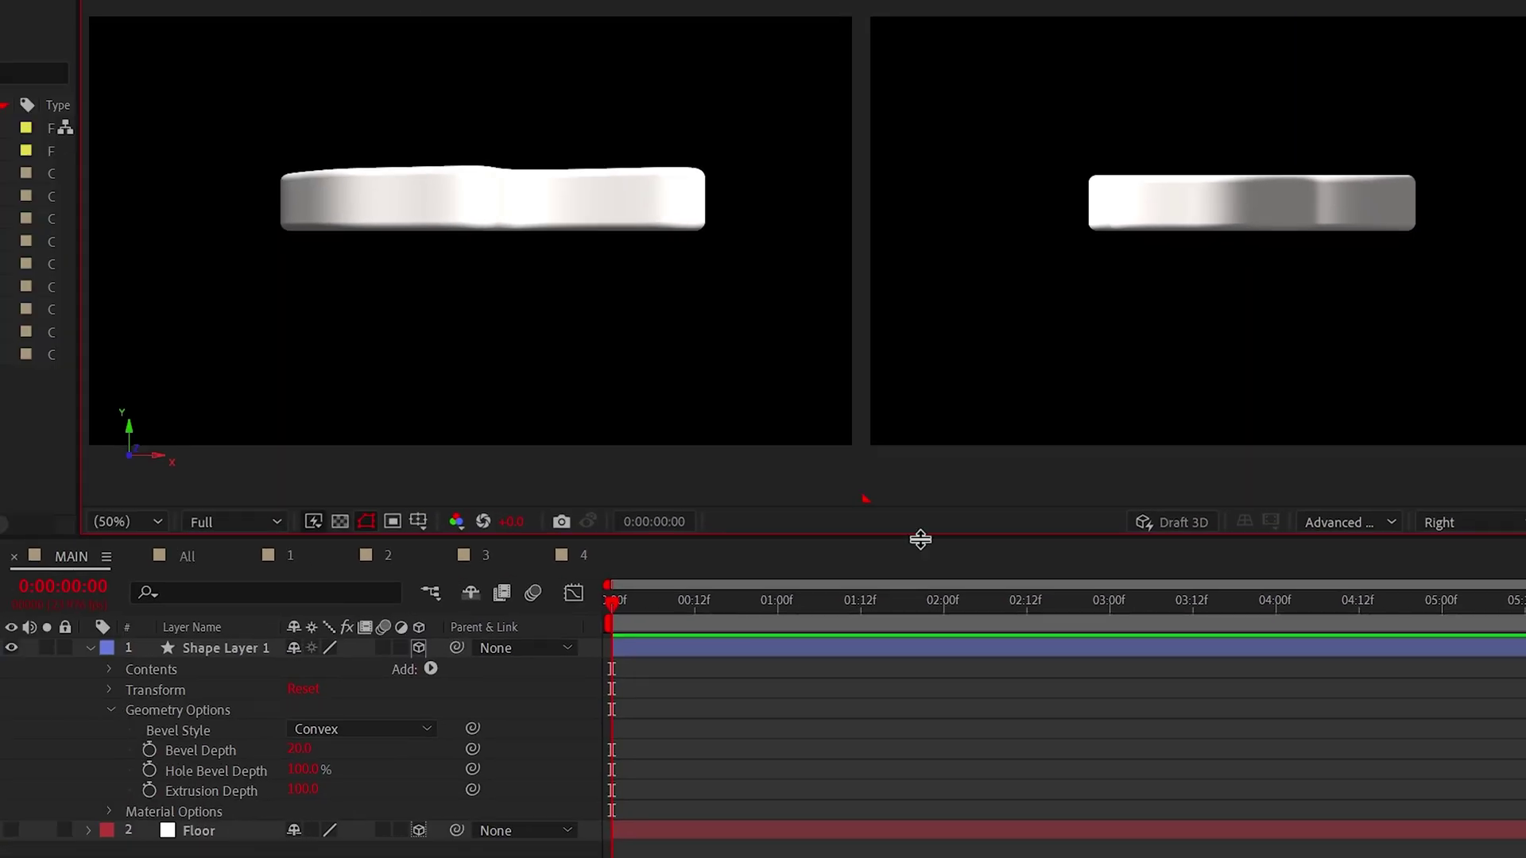
left_click_drag(920, 540, 920, 458)
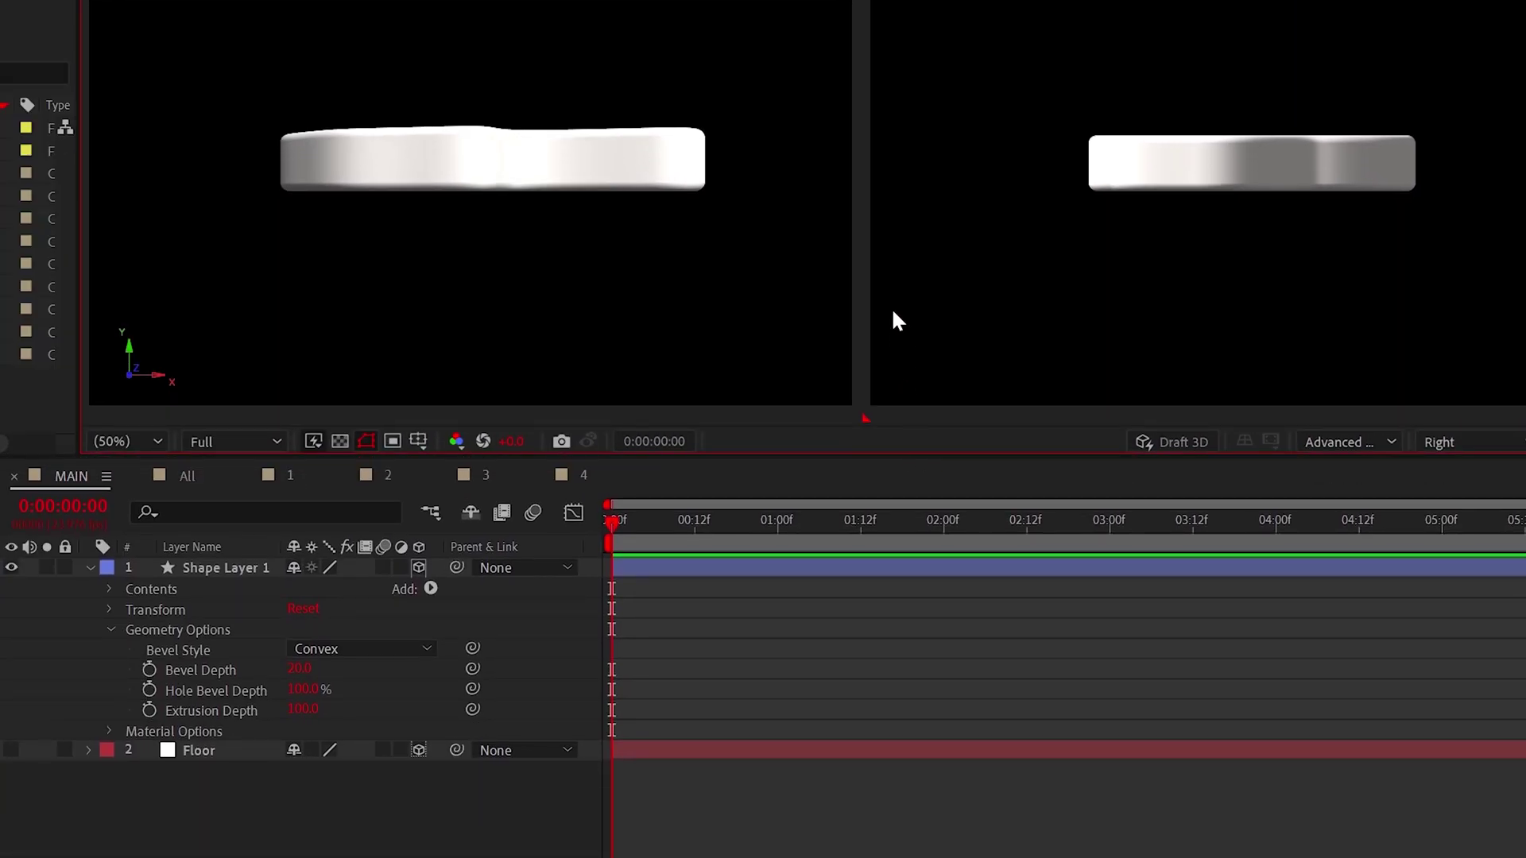
Lower the shape layer to a Y position of 947 so its base rests on the floor
left_click(110, 610)
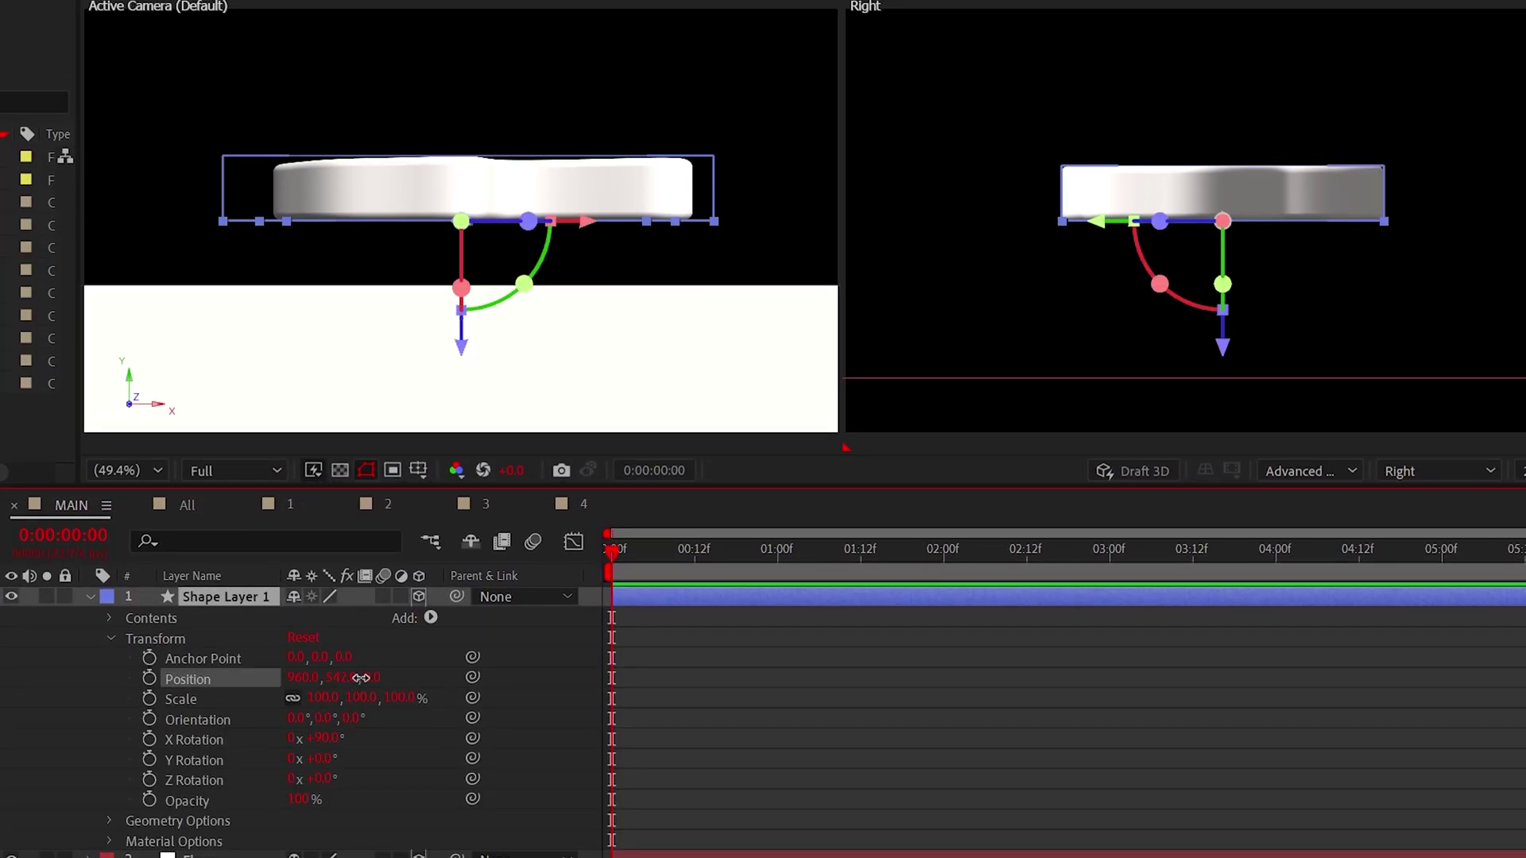
left_click_drag(360, 677, 918, 561)
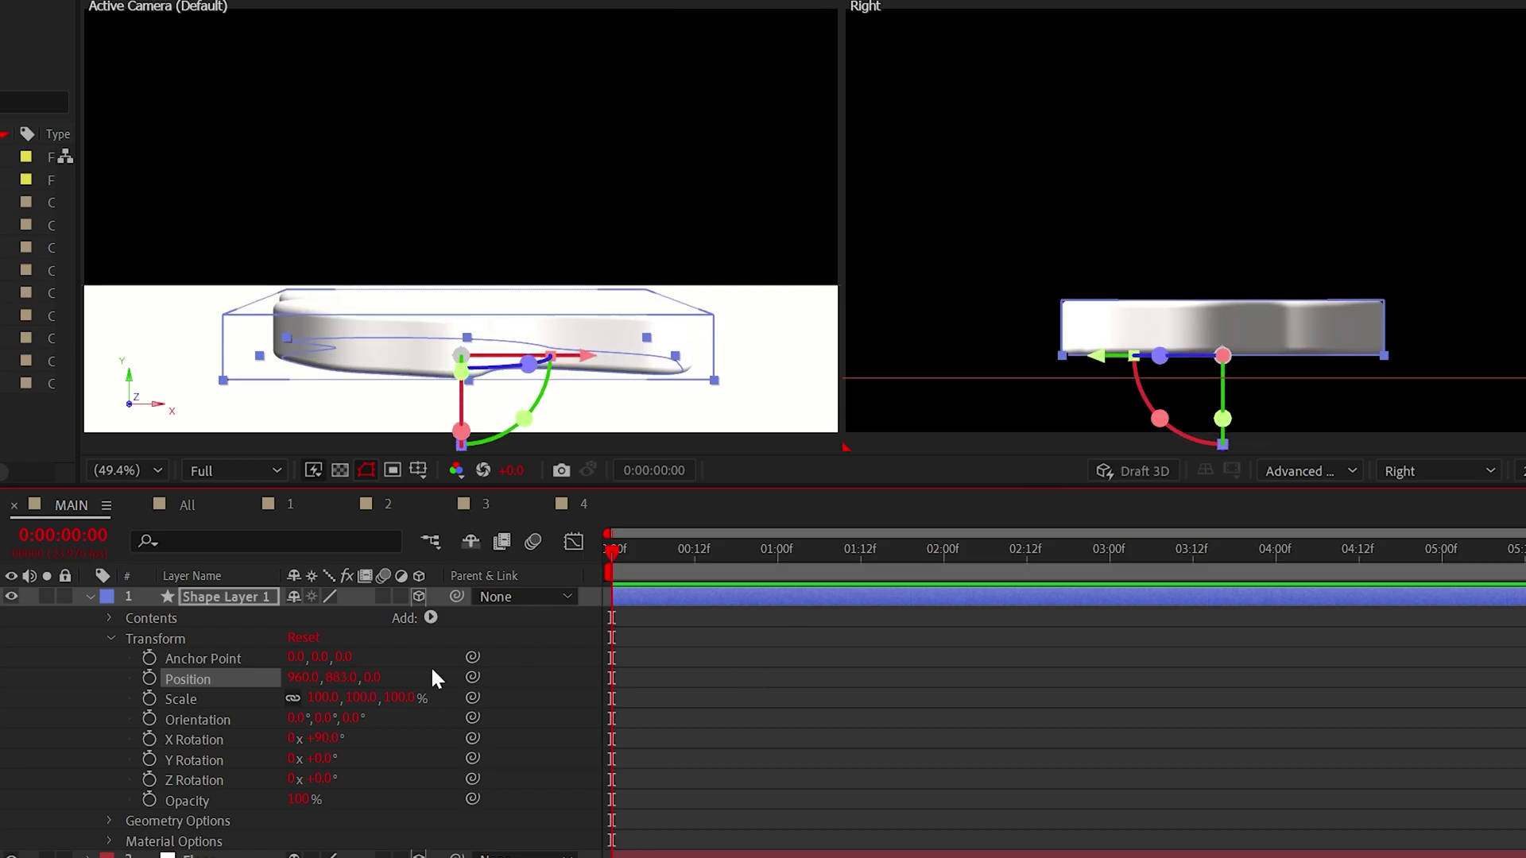
left_click_drag(341, 679, 421, 676)
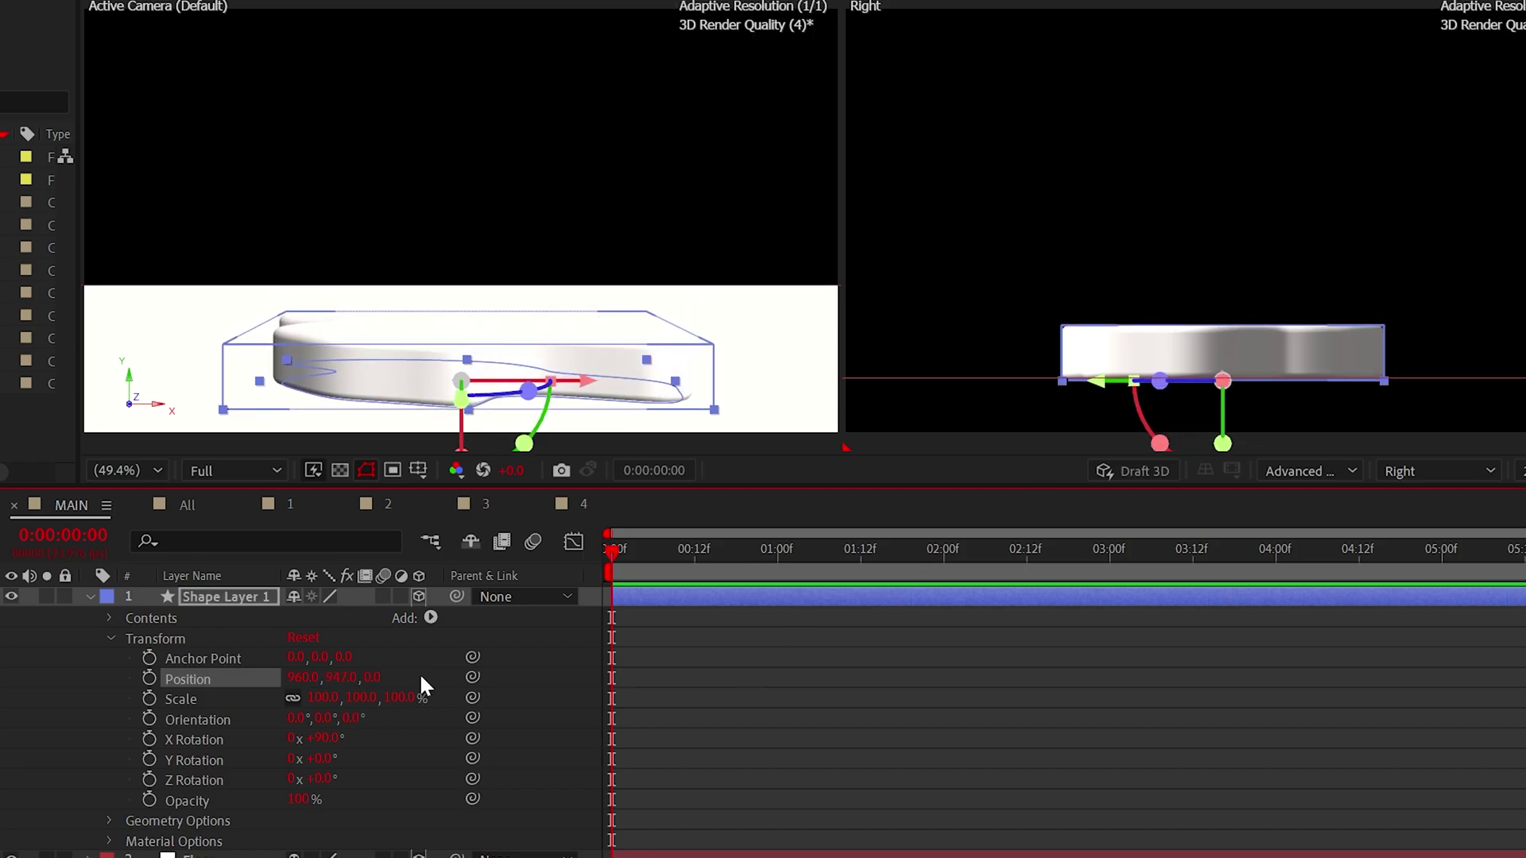
key("F2")
left_click(110, 639)
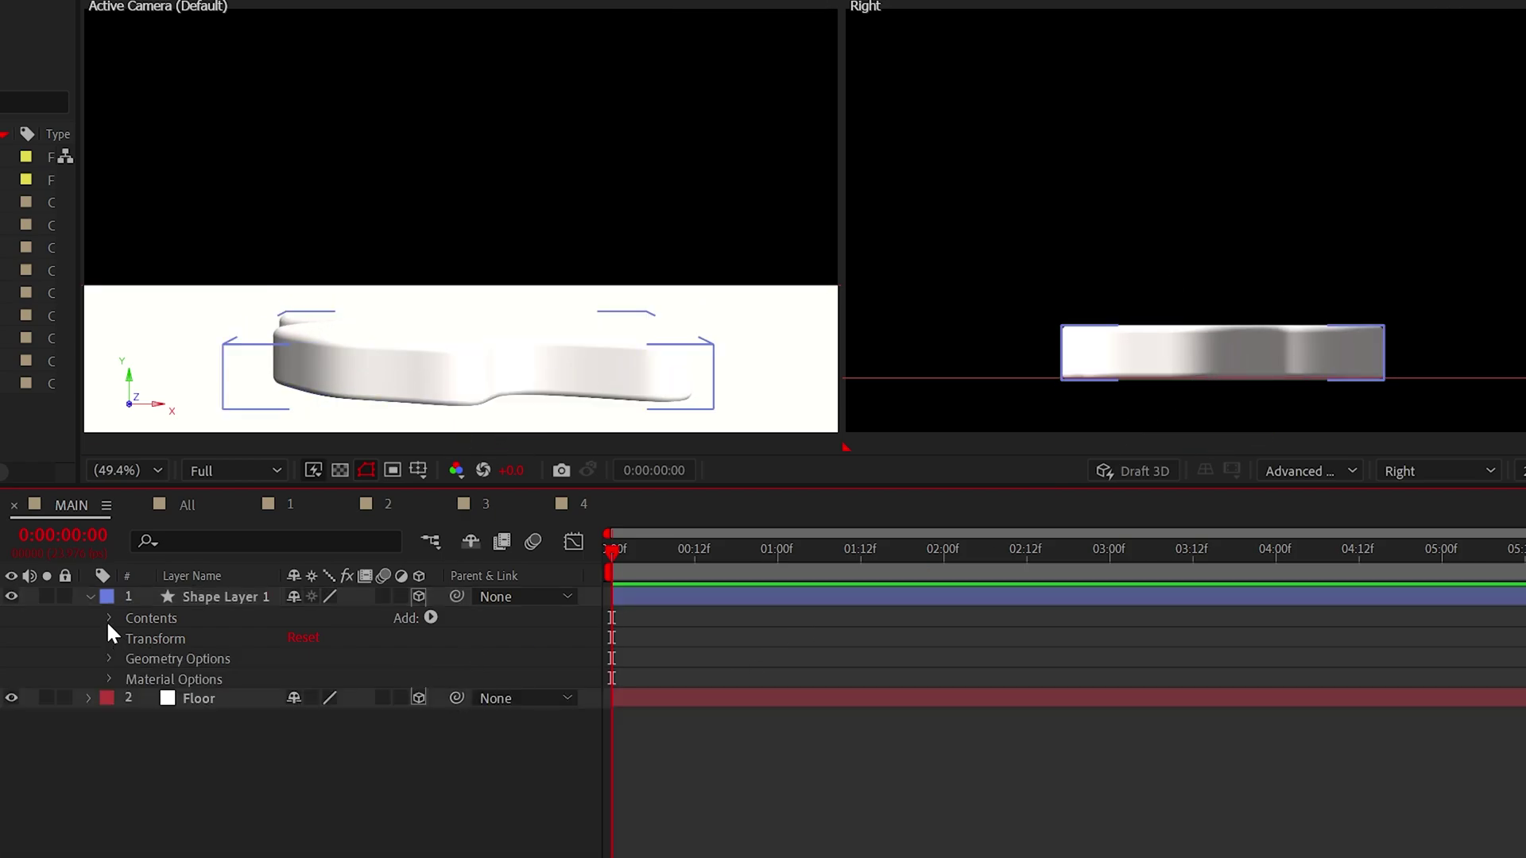
Free-transform the path of Shape 1 and scale it up evenly from its centre until it extends well past the frame
left_click(110, 618)
left_click(163, 639)
left_click(128, 639)
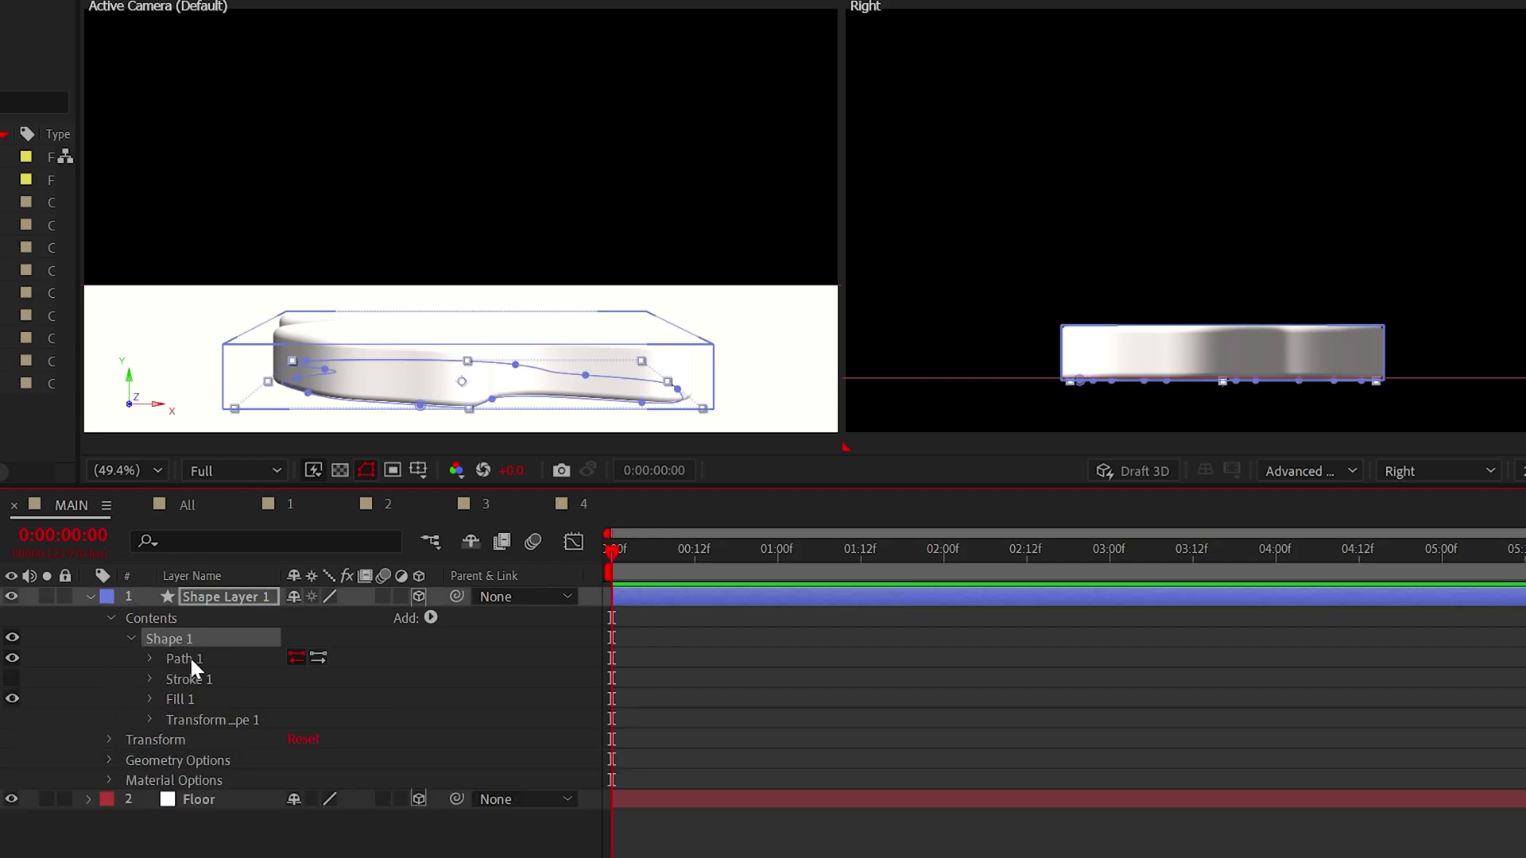
left_click(151, 659)
left_click(447, 583)
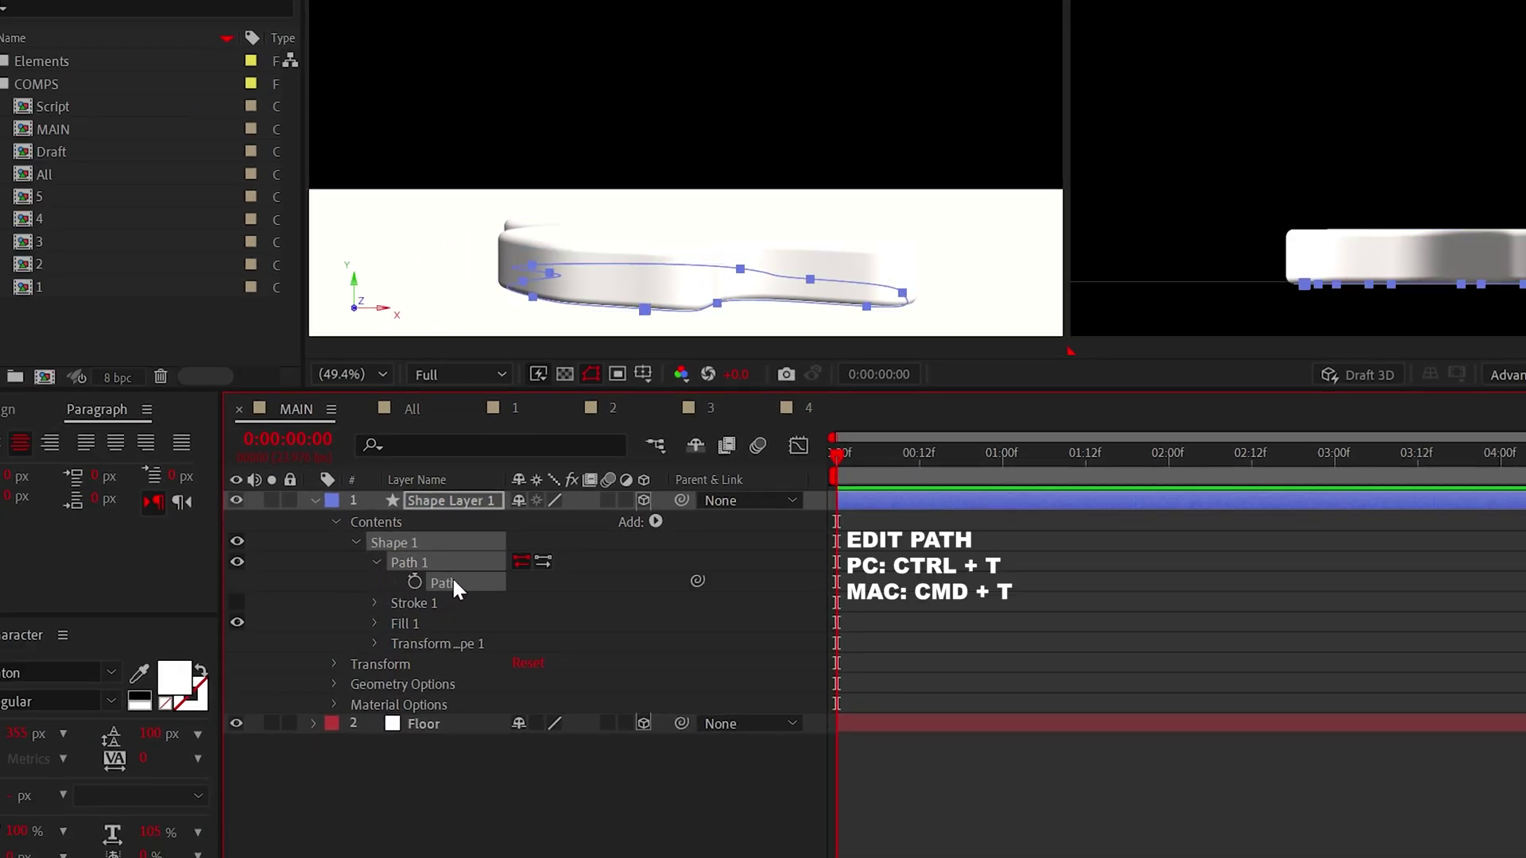
key("ctrl+t")
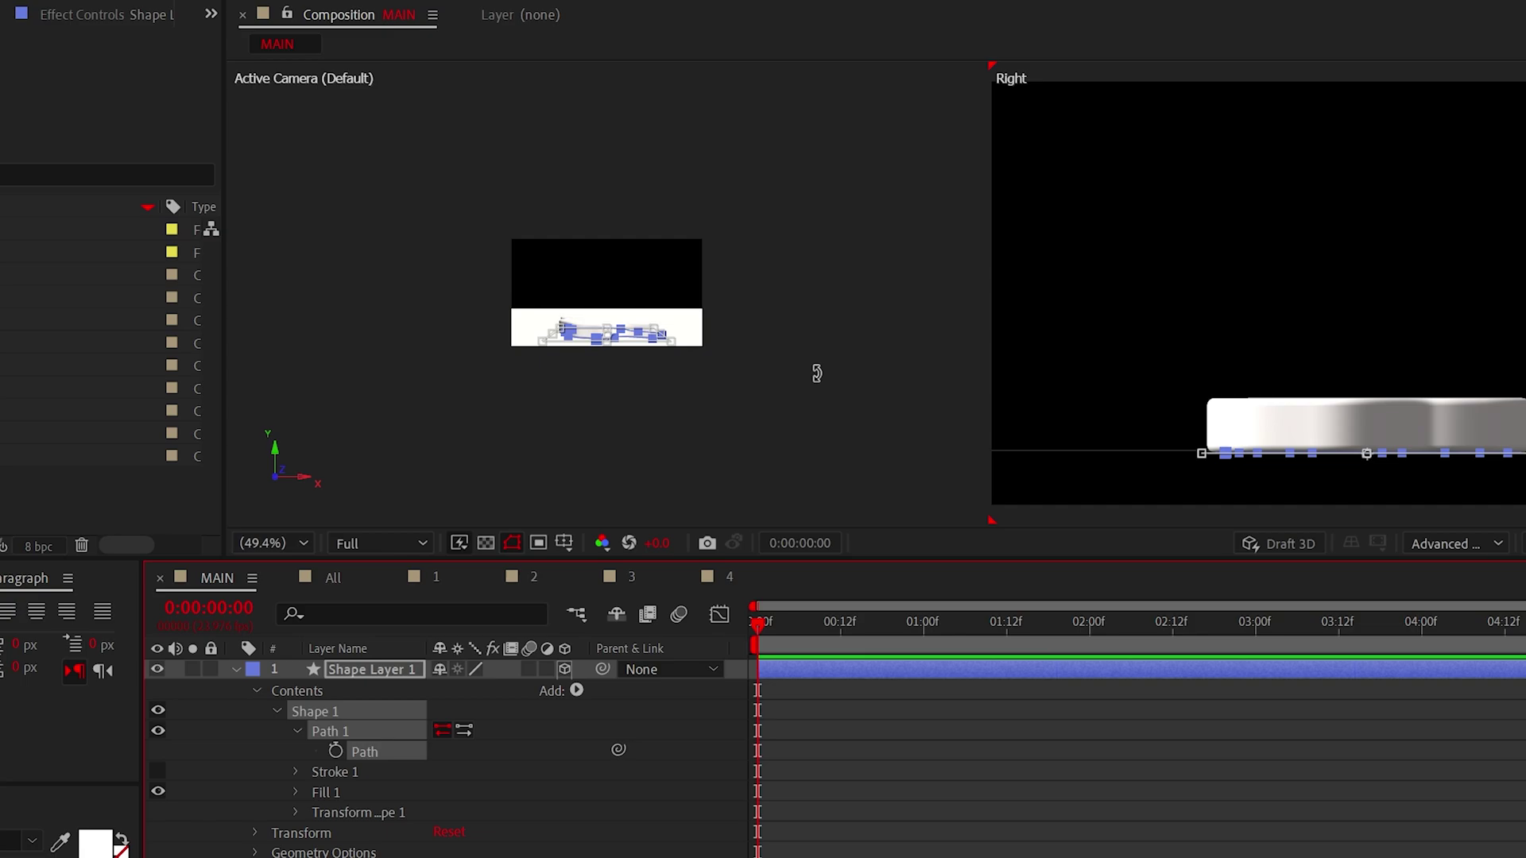
left_click_drag(775, 413, 1311, 483)
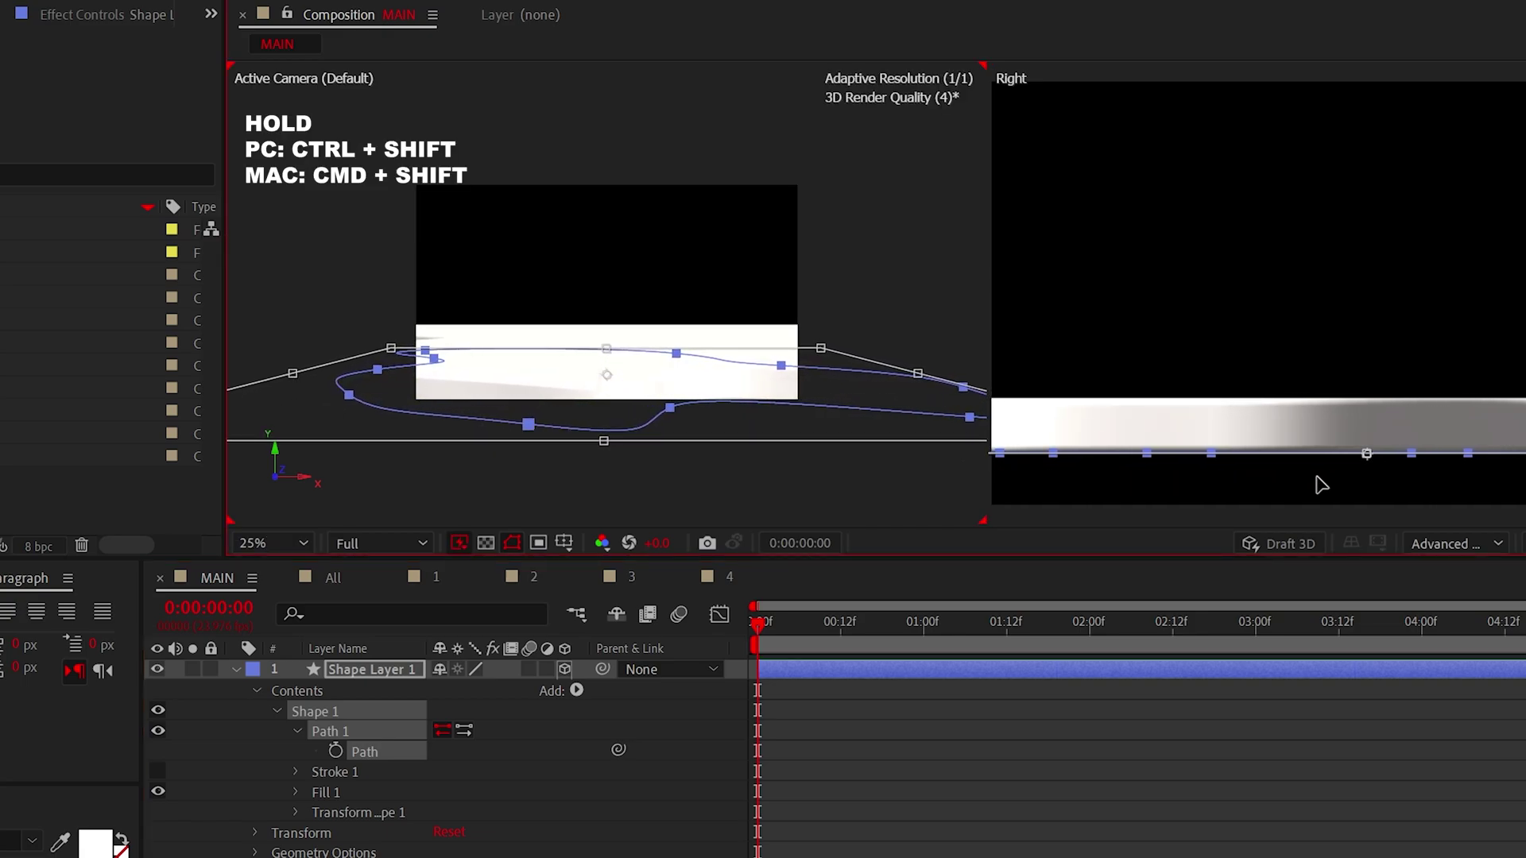
key("F2")
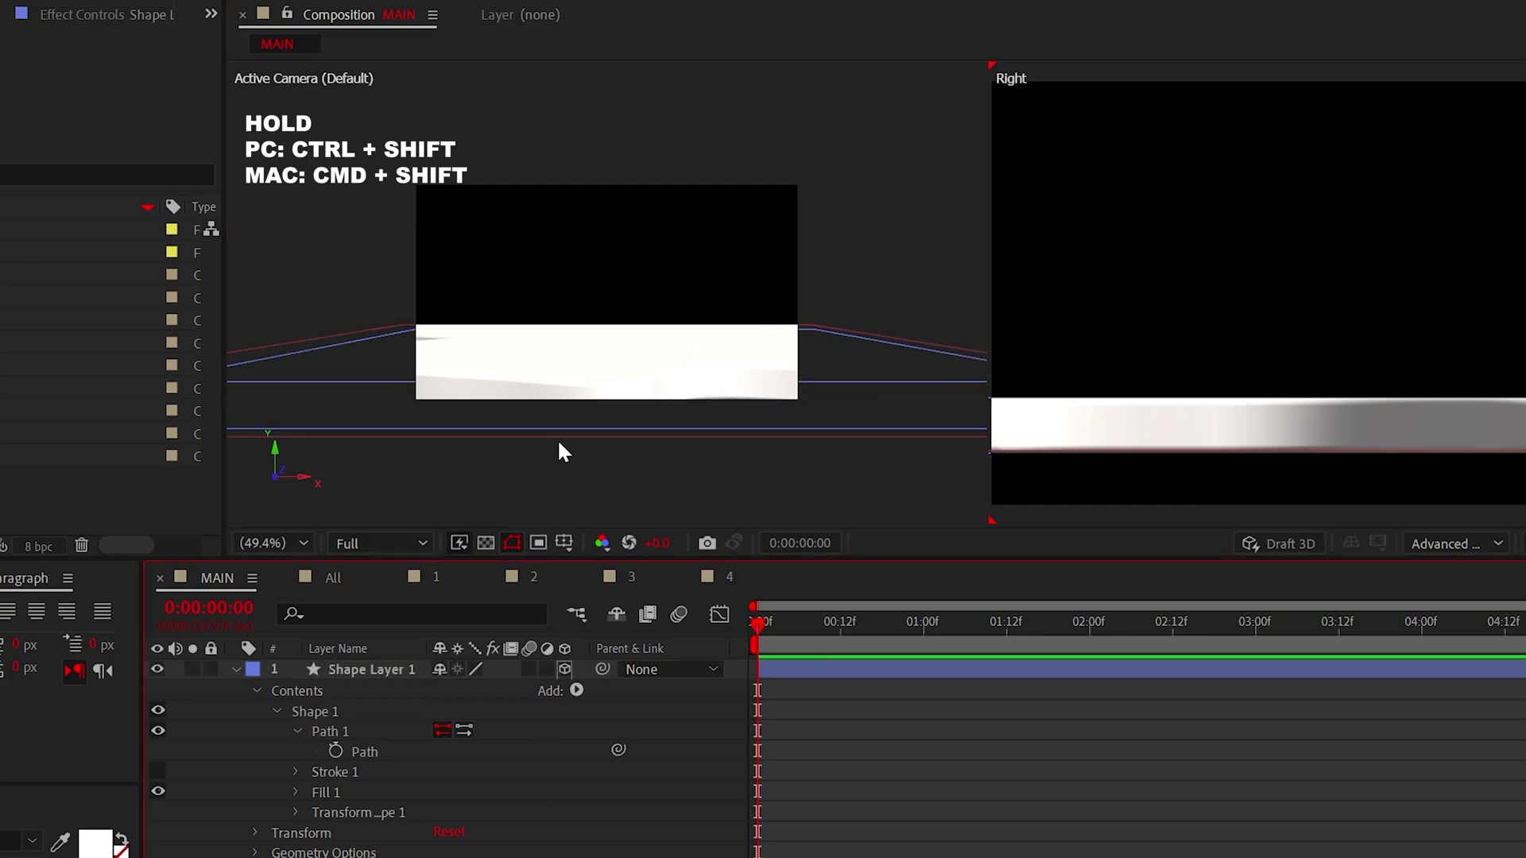
Examine the Casts Shadows and Accepts Shadows settings in the Material Options of shape layer 1
scroll(492, 478, "up", 2)
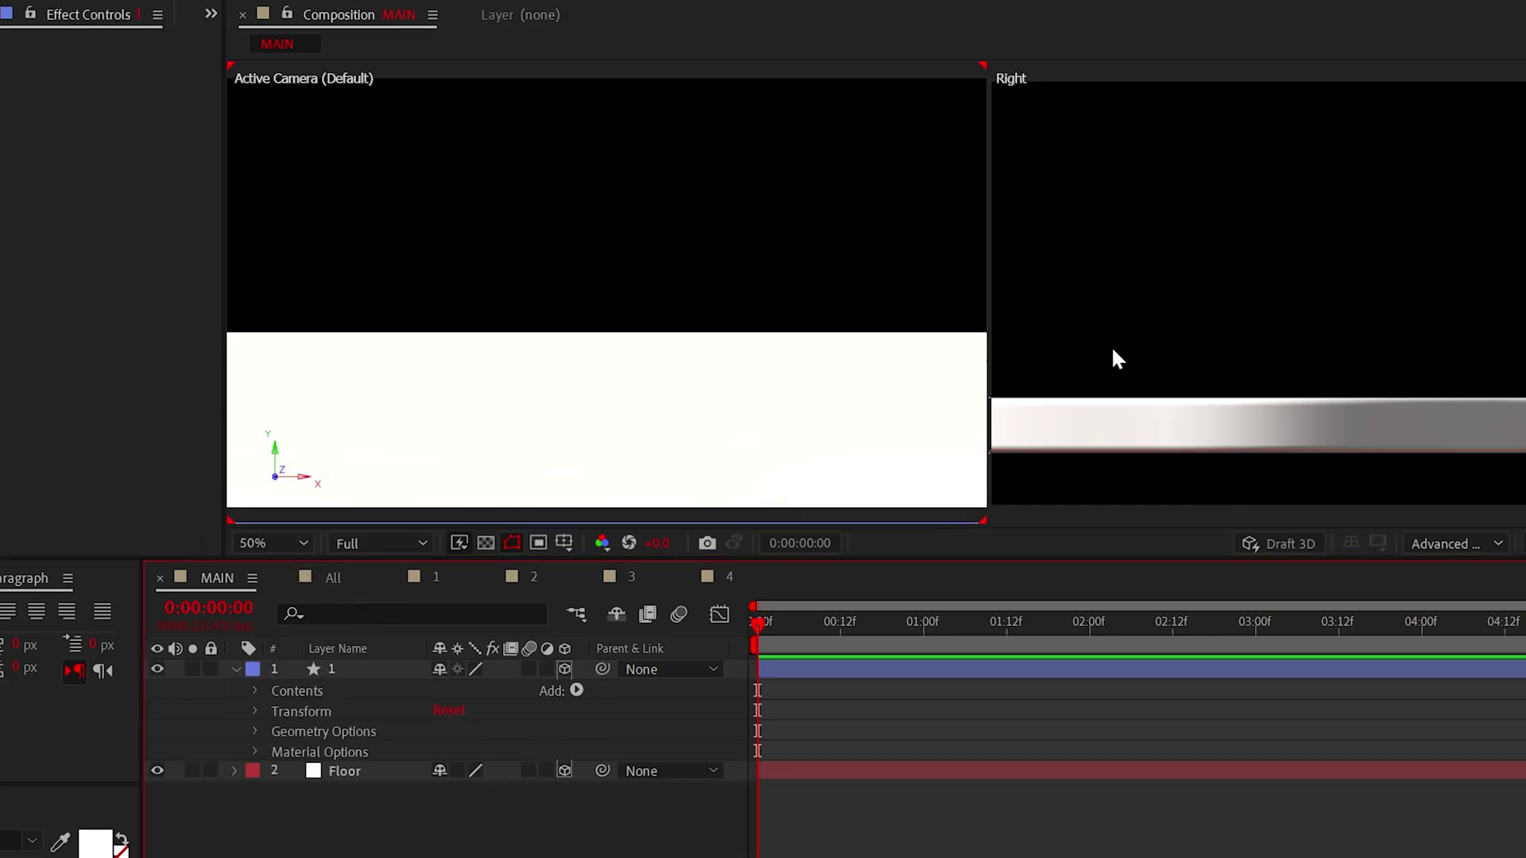
key("comma")
key("comma")
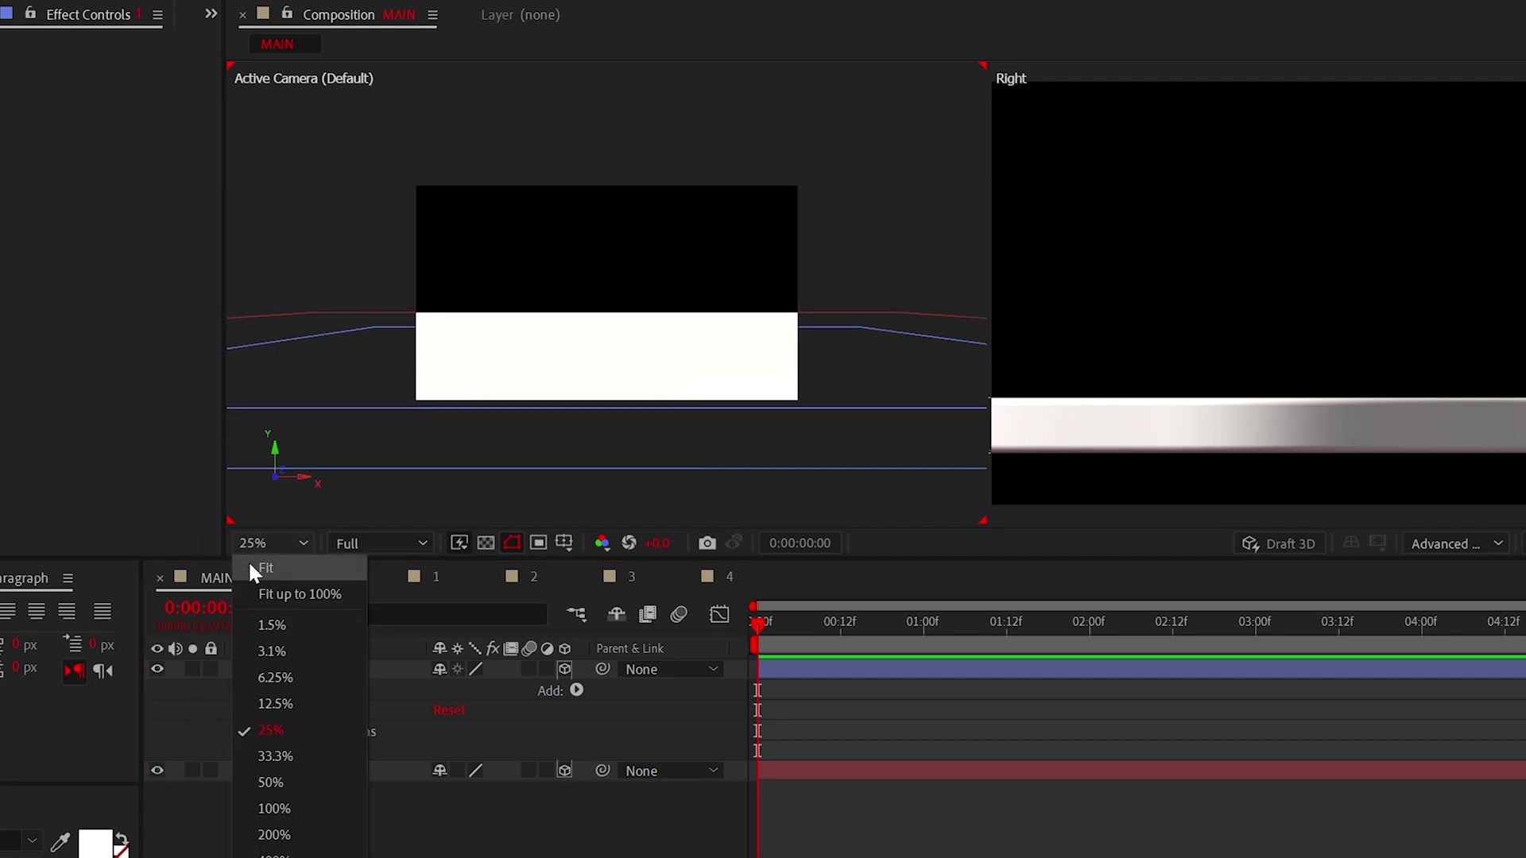
left_click(251, 567)
left_click(253, 751)
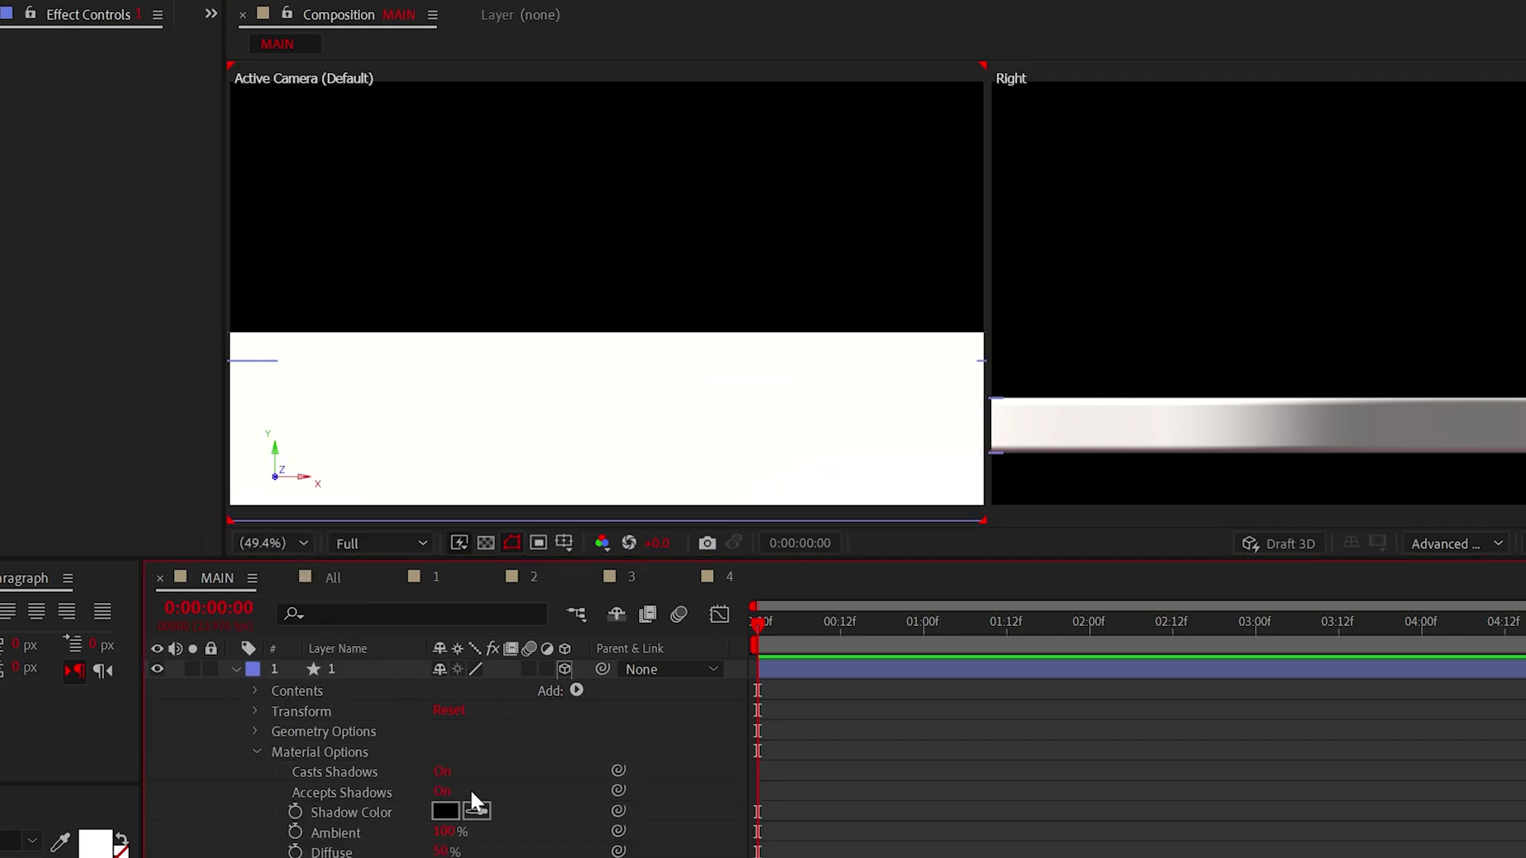
left_click(346, 562)
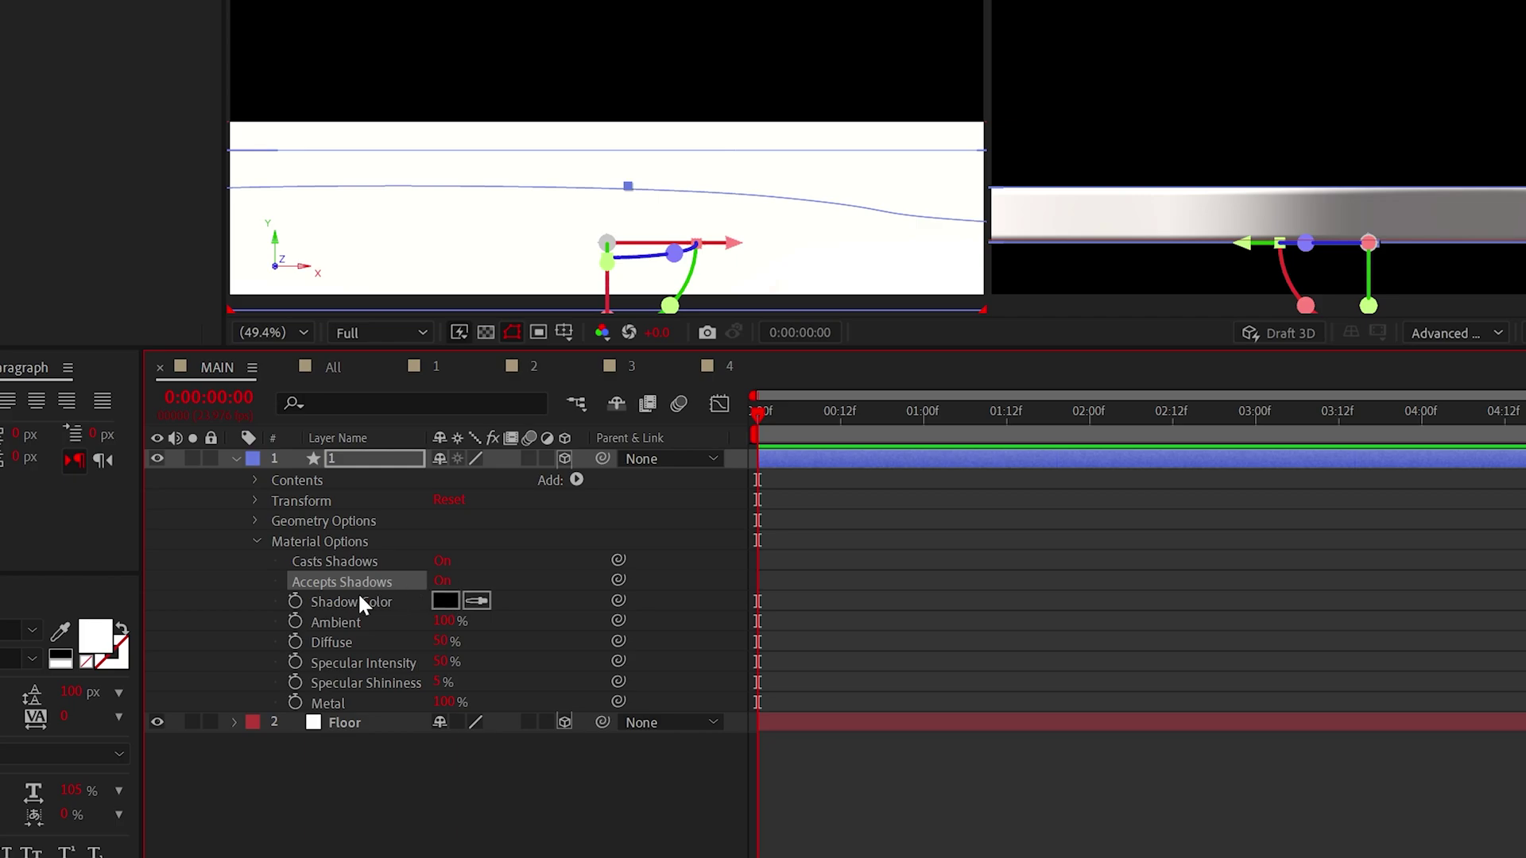
Add a new camera to the MAIN composition
left_click(198, 17)
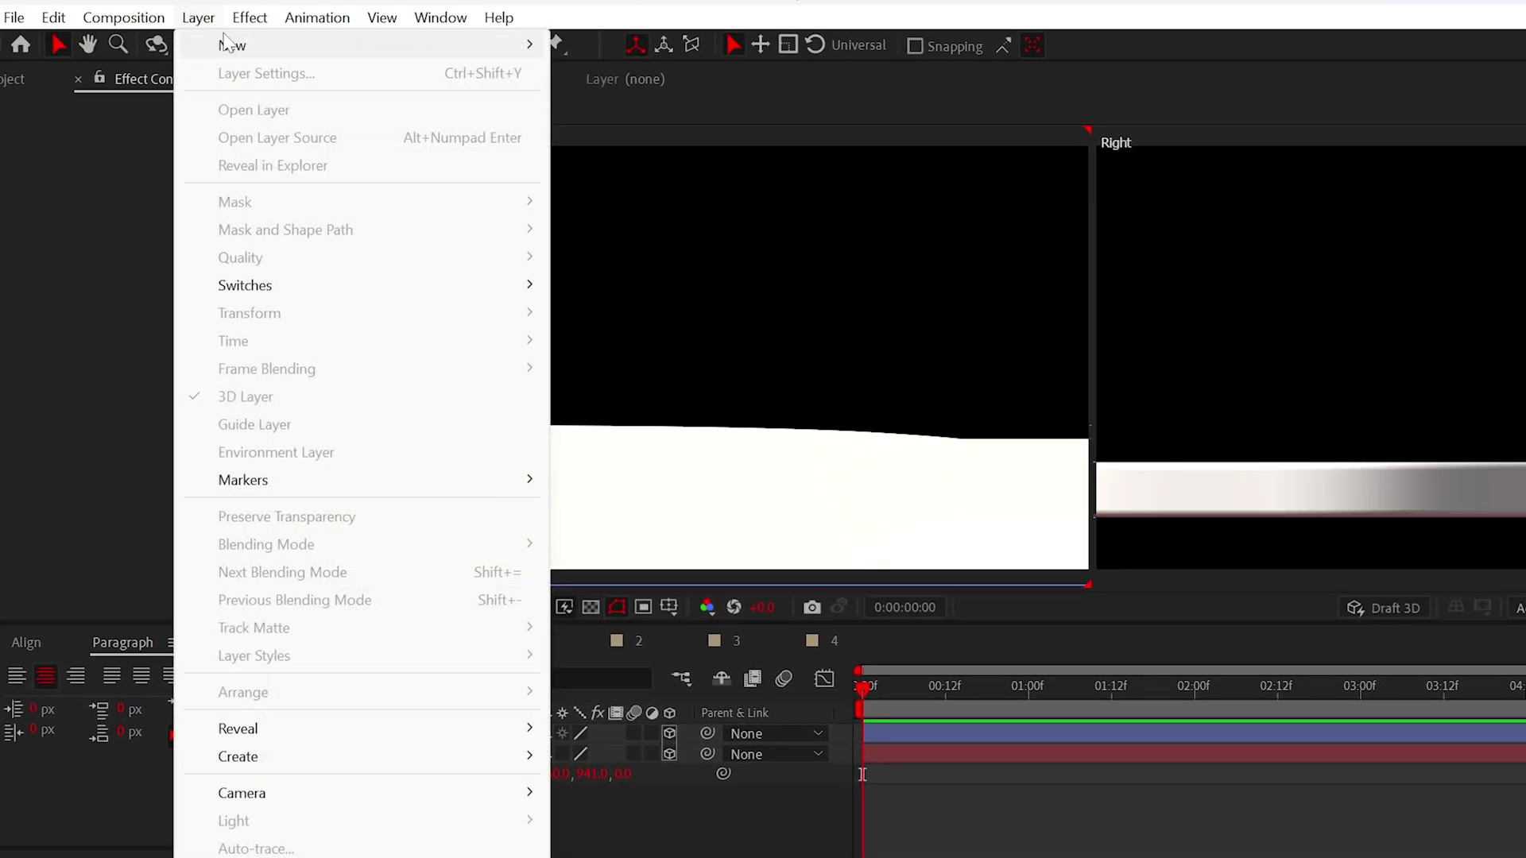
mouse_move(302, 50)
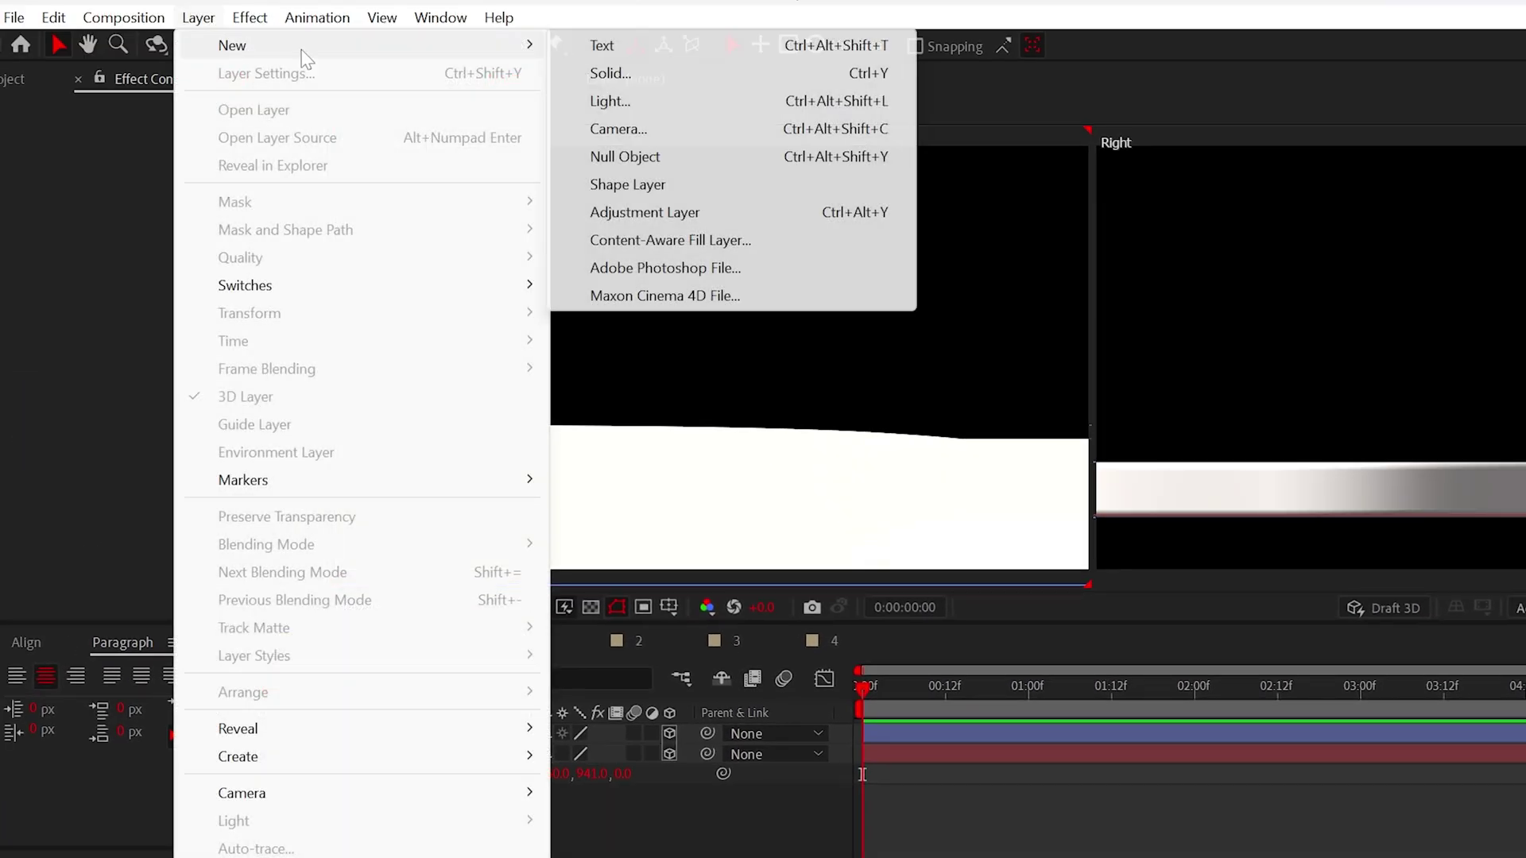
left_click(618, 129)
left_click(876, 848)
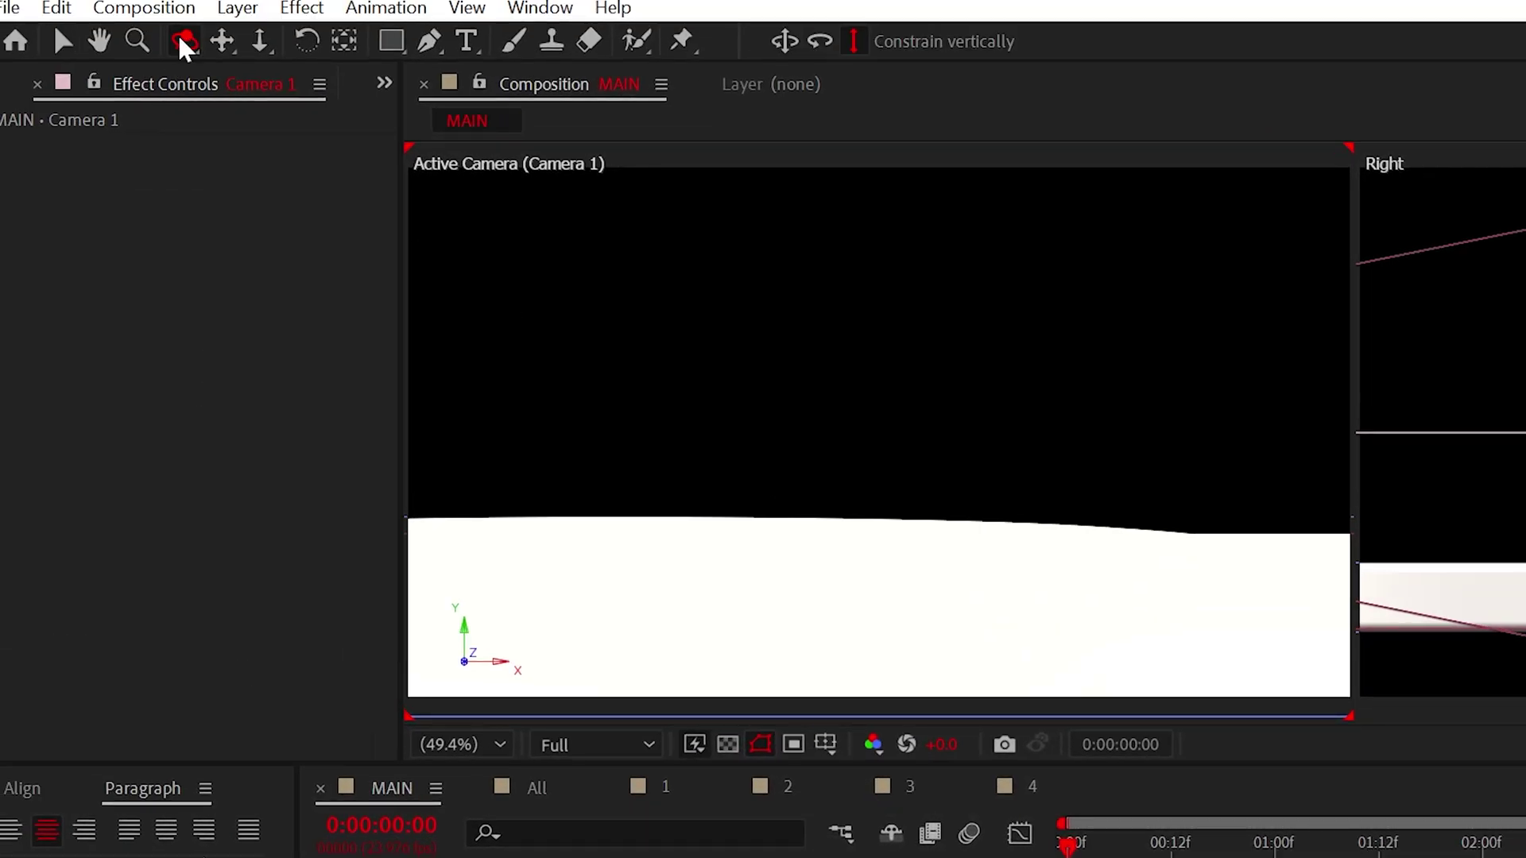
Pull Camera 1 back and orbit it to look down on the extruded shape and the floor from above
left_click(258, 43)
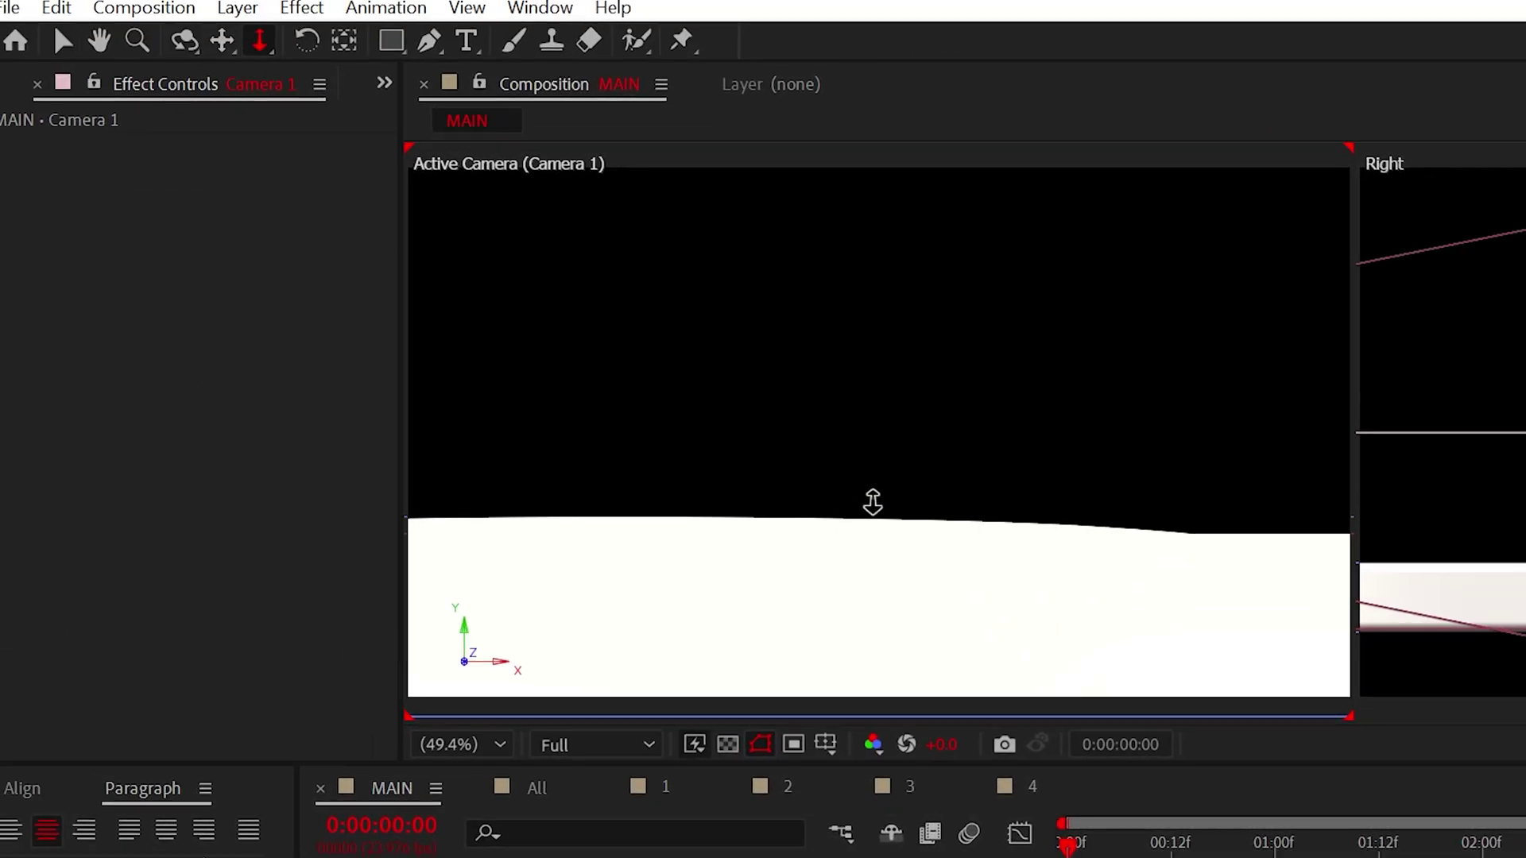
left_click_drag(872, 504, 852, 857)
left_click_drag(471, 721, 470, 783)
key("1")
mouse_move(498, 388)
left_mouse_down()
mouse_move(500, 589)
mouse_move(504, 361)
left_mouse_up()
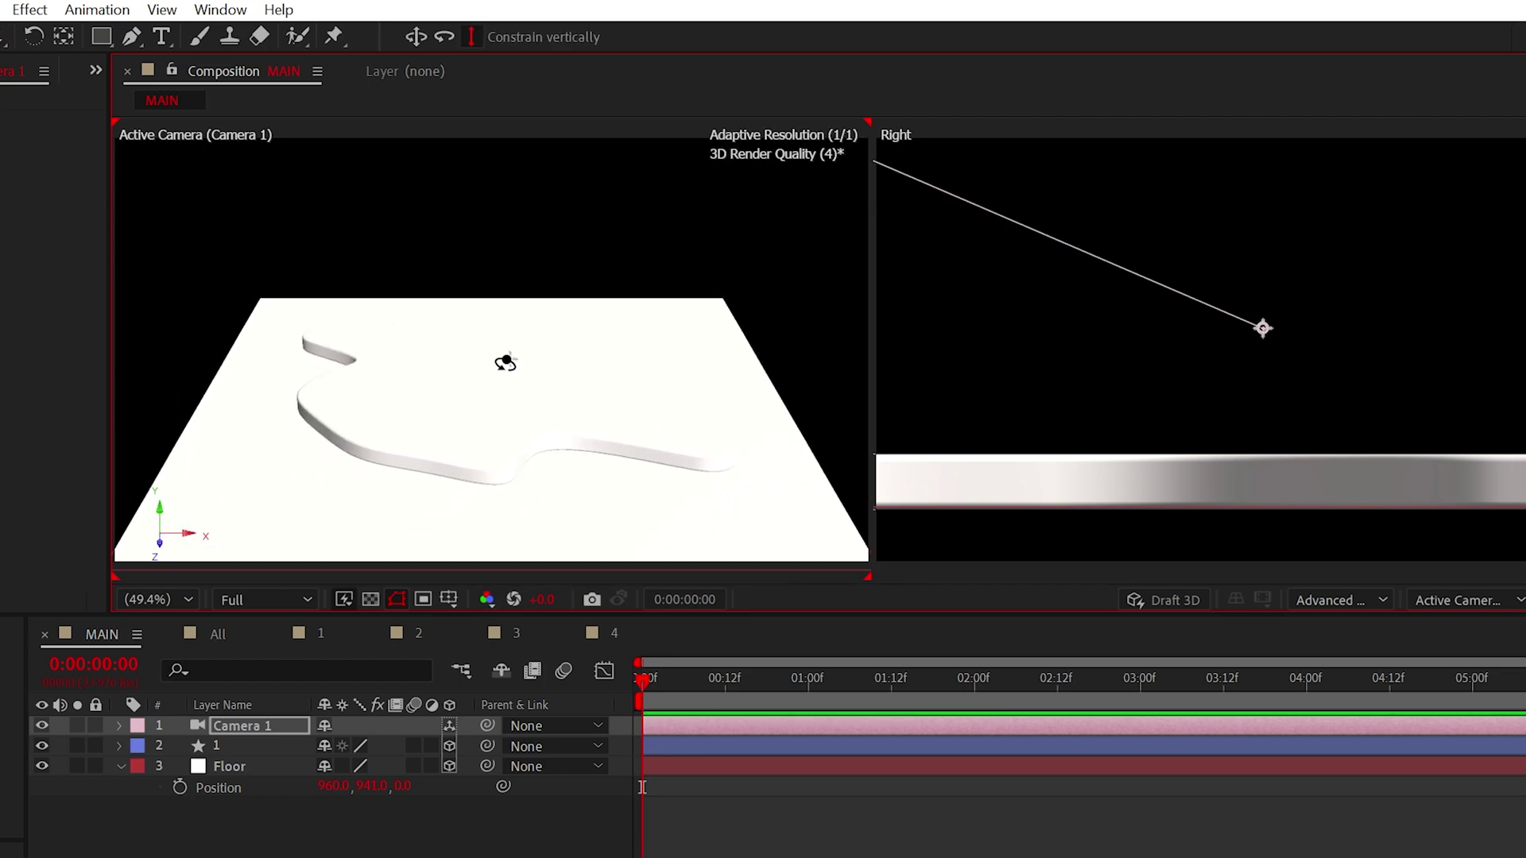
Scale the Floor layer up until its edges extend beyond the camera's frame
left_click(241, 767)
double_click(121, 766)
left_click_drag(350, 847, 489, 842)
left_click(323, 848)
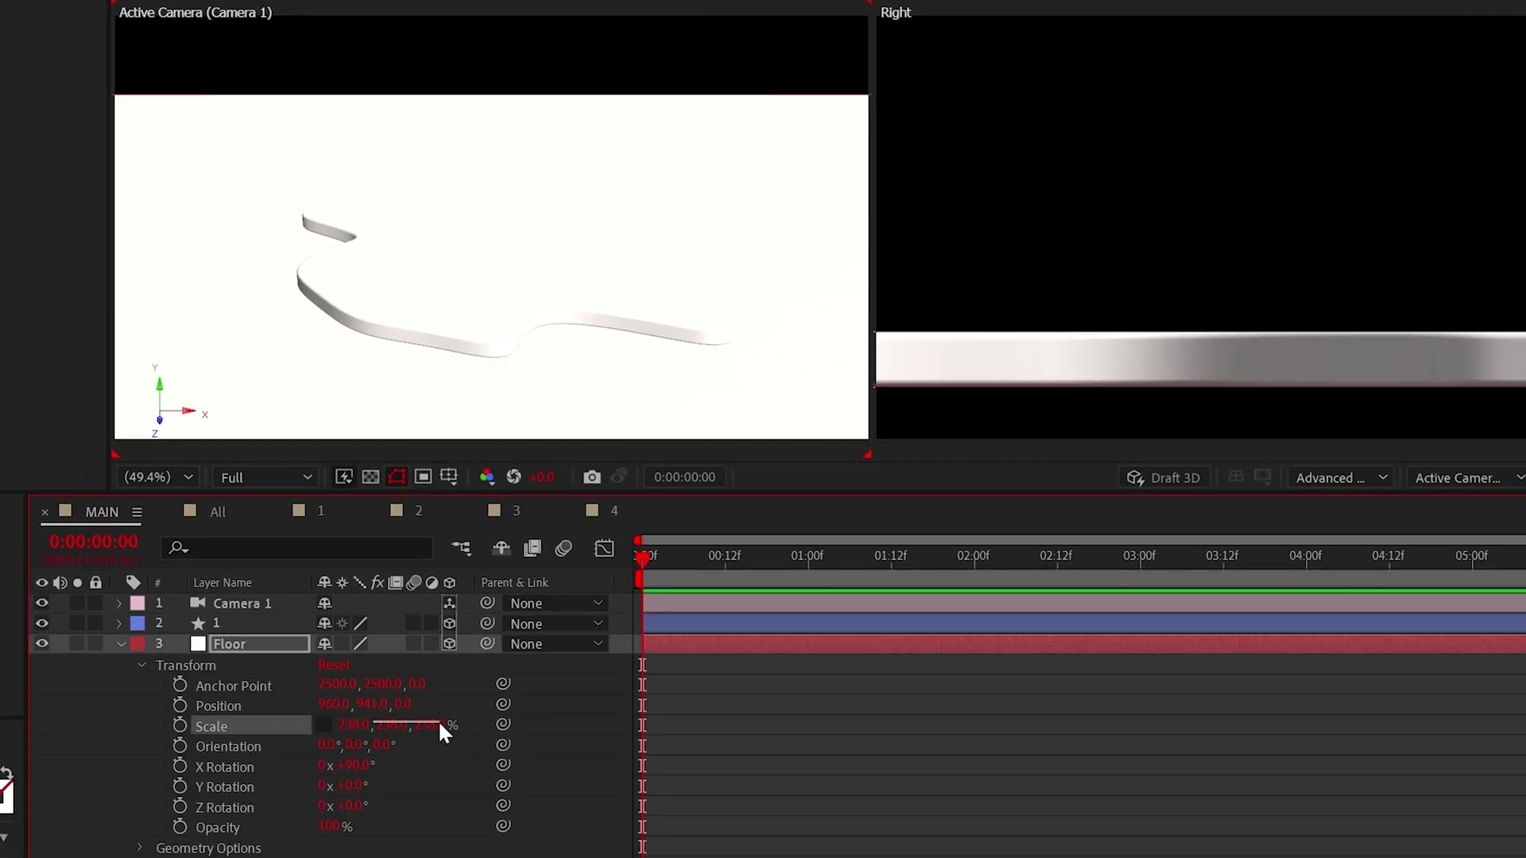
left_click_drag(397, 847, 613, 842)
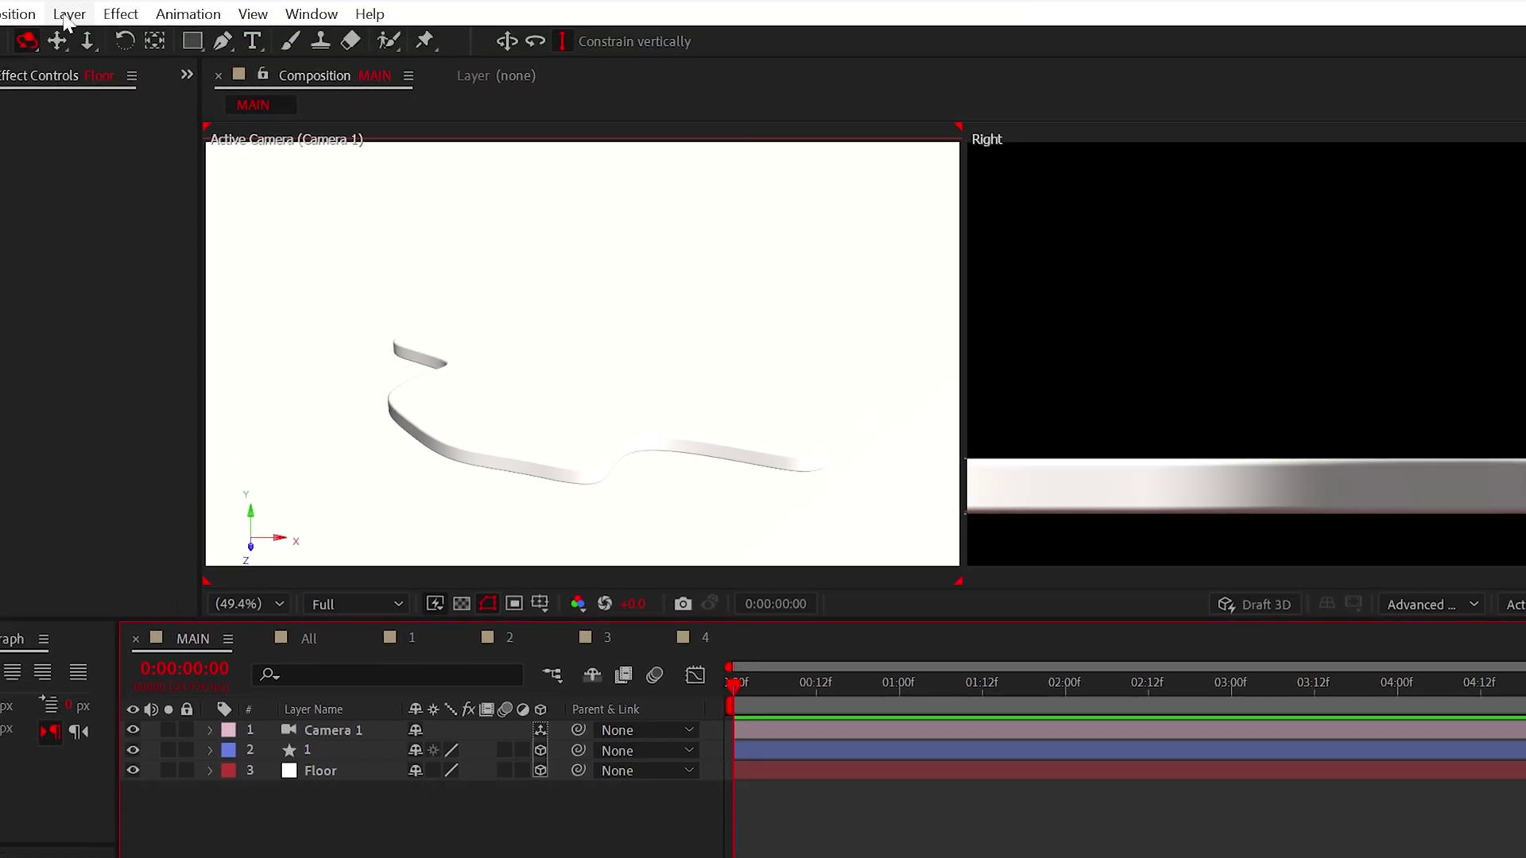
Add an Environment light with 100% intensity, Casts Shadows enabled and 100% shadow darkness
left_click(69, 14)
mouse_move(239, 42)
left_click(481, 110)
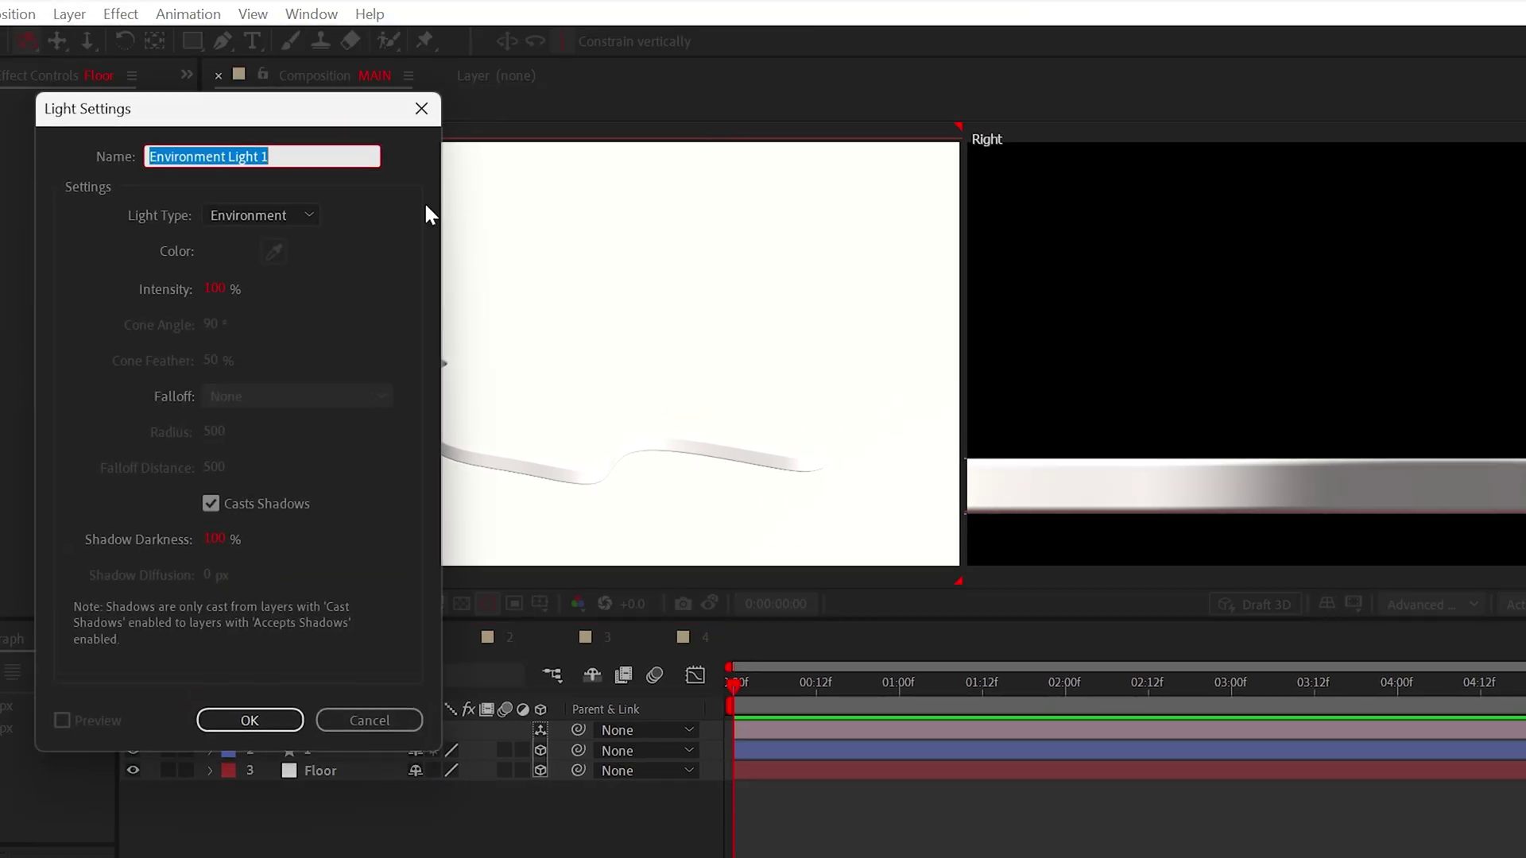
left_click(250, 720)
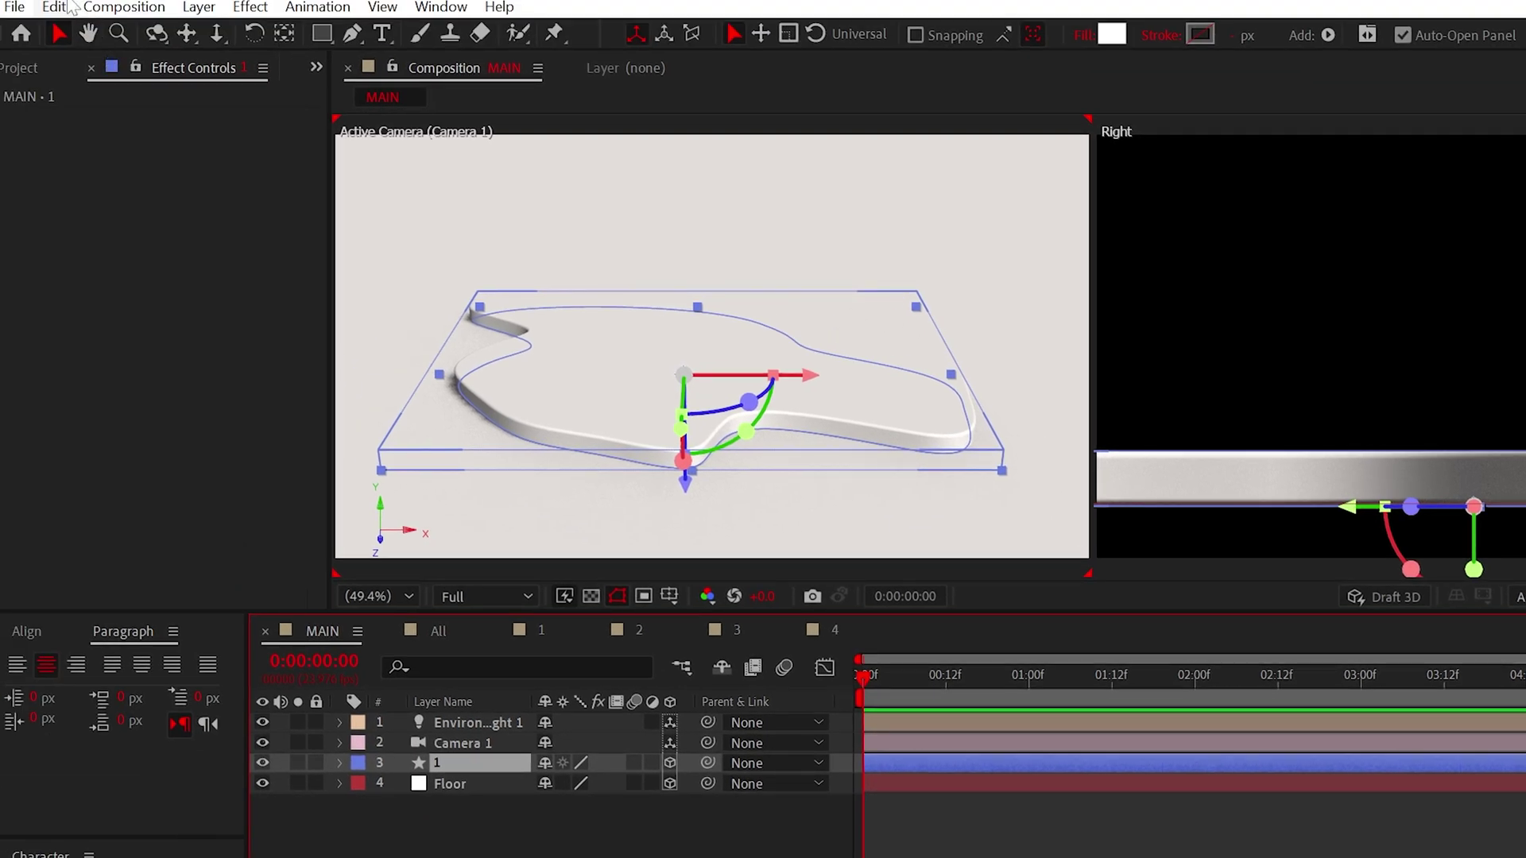
Duplicate shape layer 1 and raise the copy's Y position so it stacks on top of the original
left_click(61, 10)
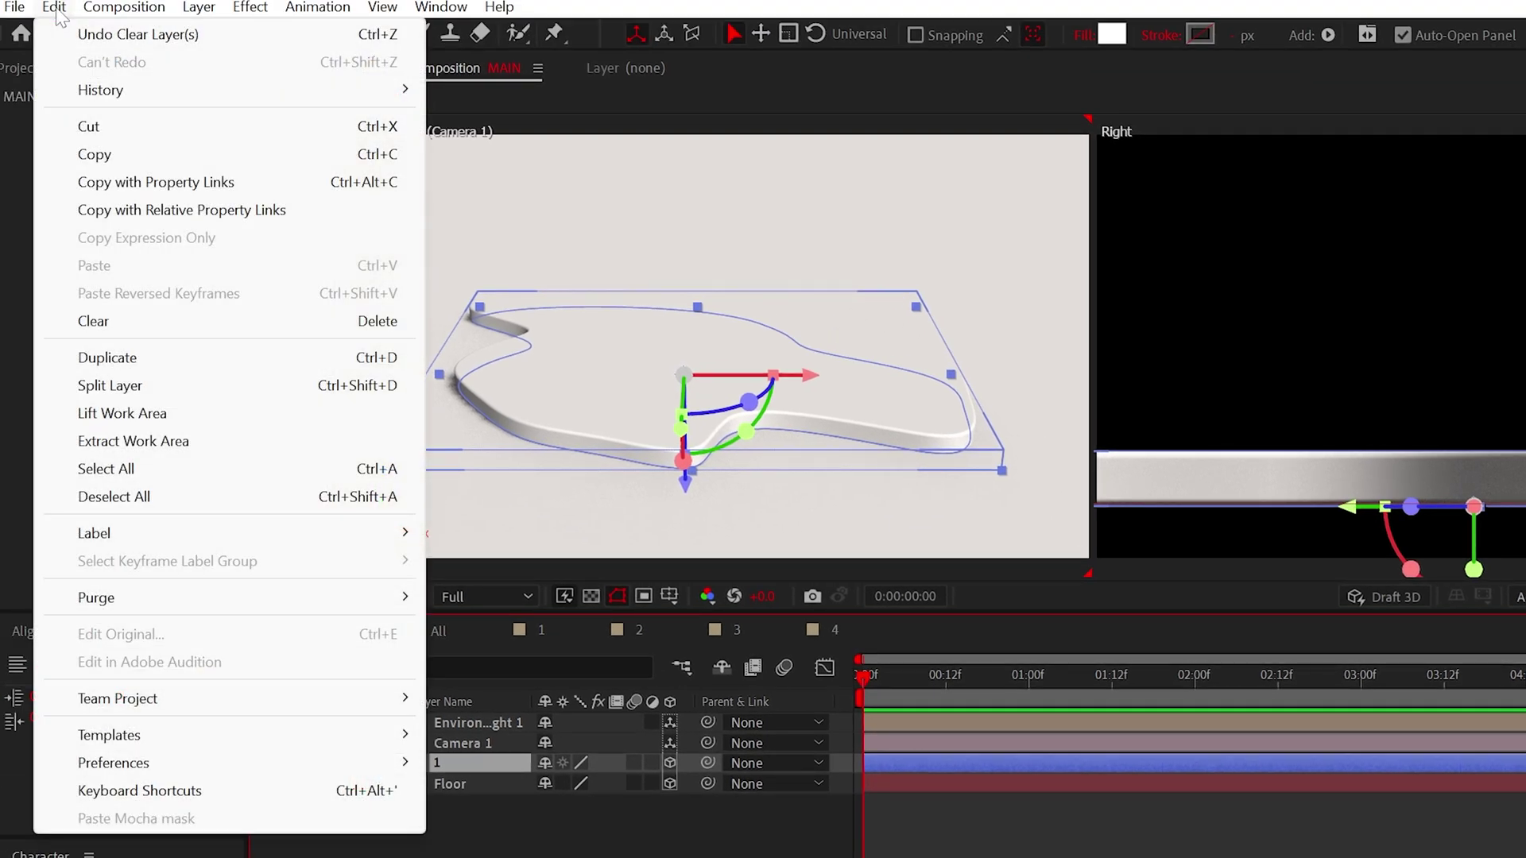
left_click(112, 364)
key("p")
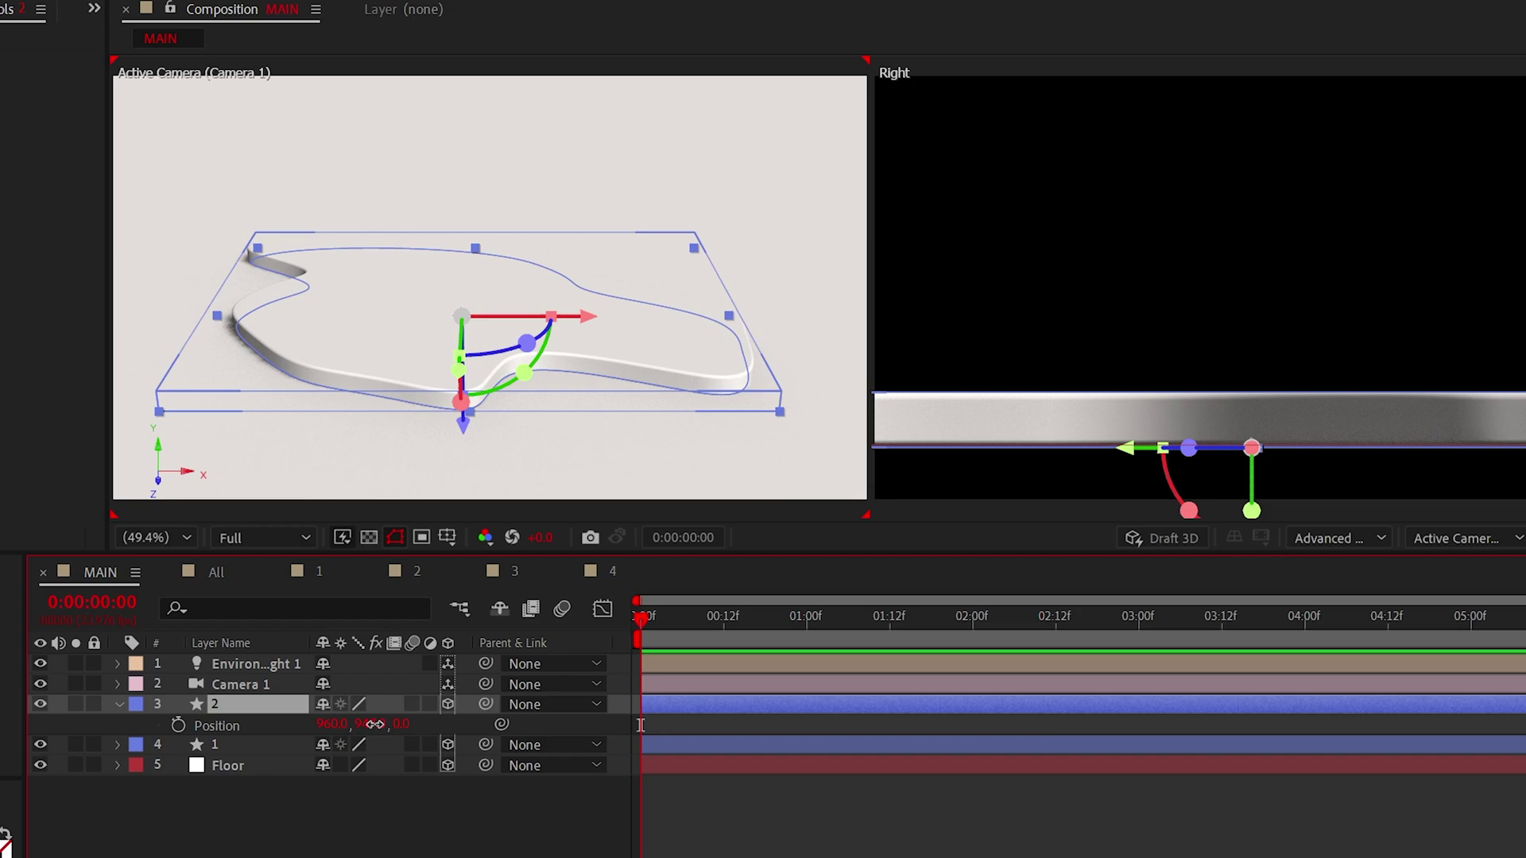
left_click_drag(375, 724, 270, 708)
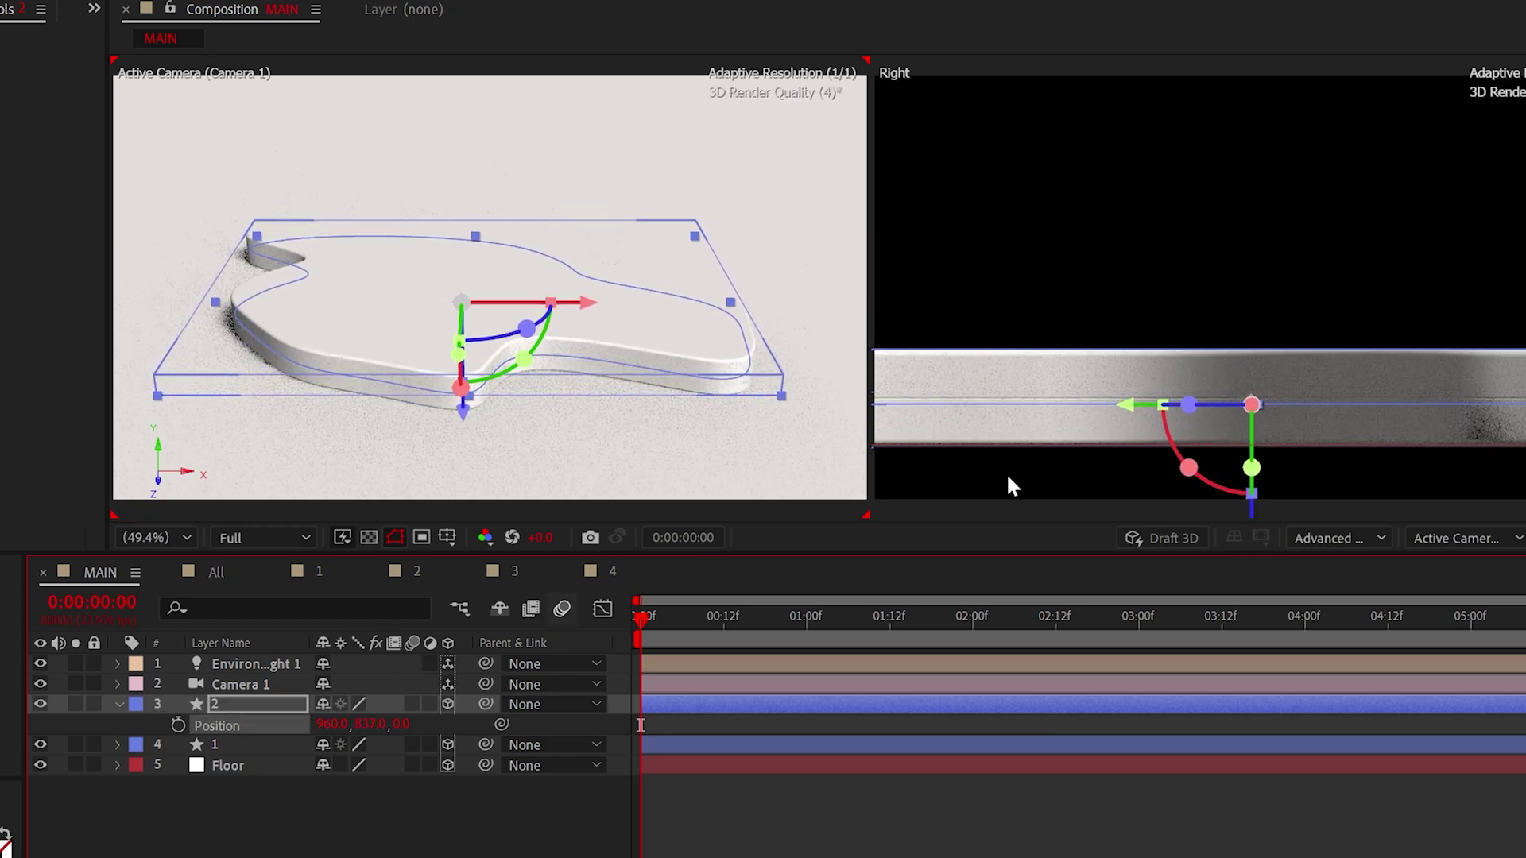
Reveal the modified properties of shape layer 2 and shrink its Path so the second tier is smaller than the first
key("u")
key("u")
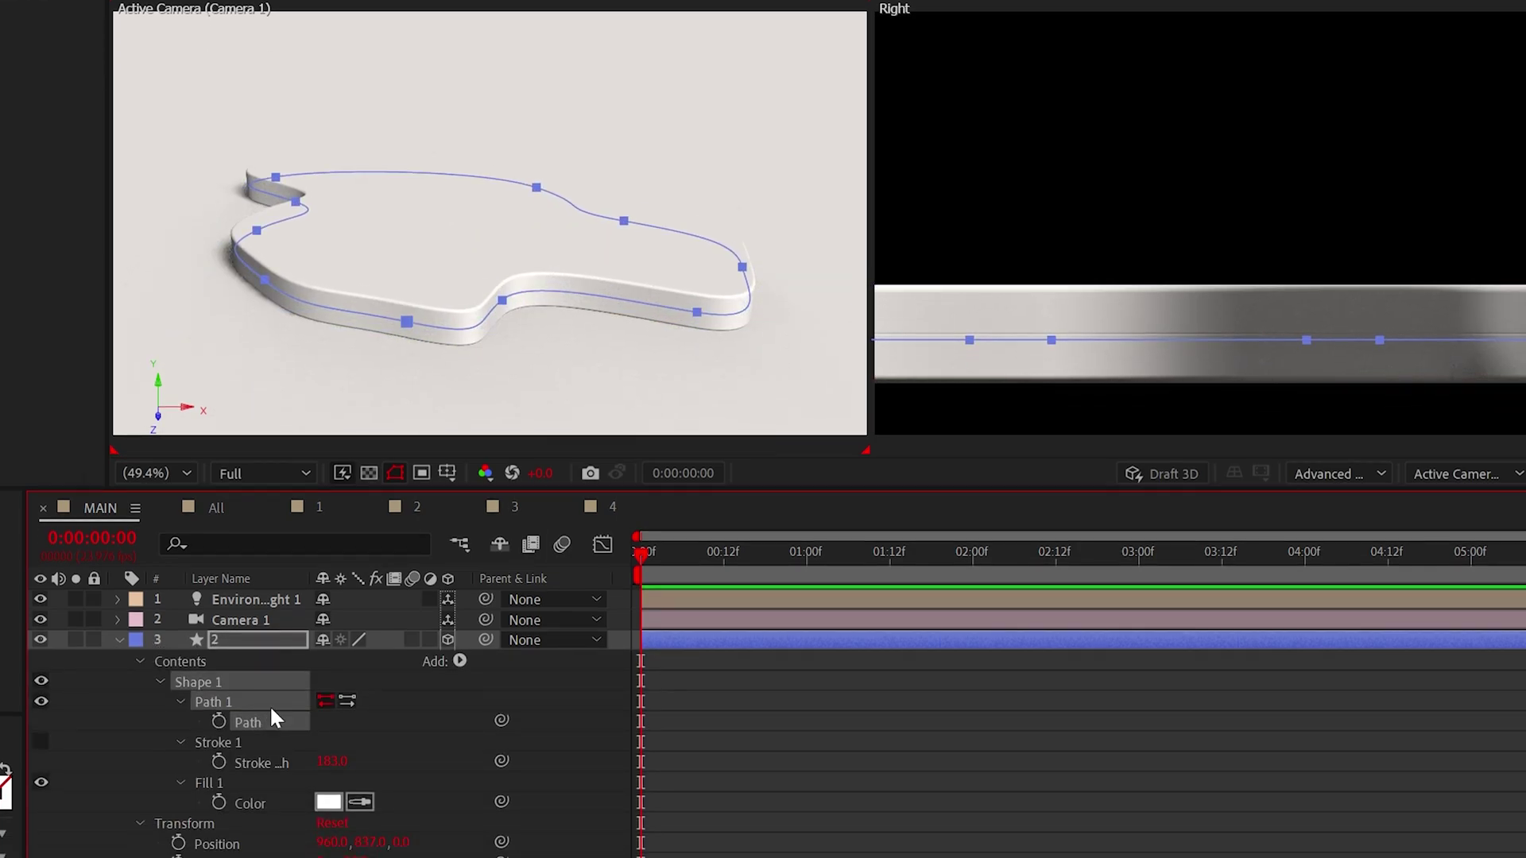
left_click_drag(697, 169, 648, 174)
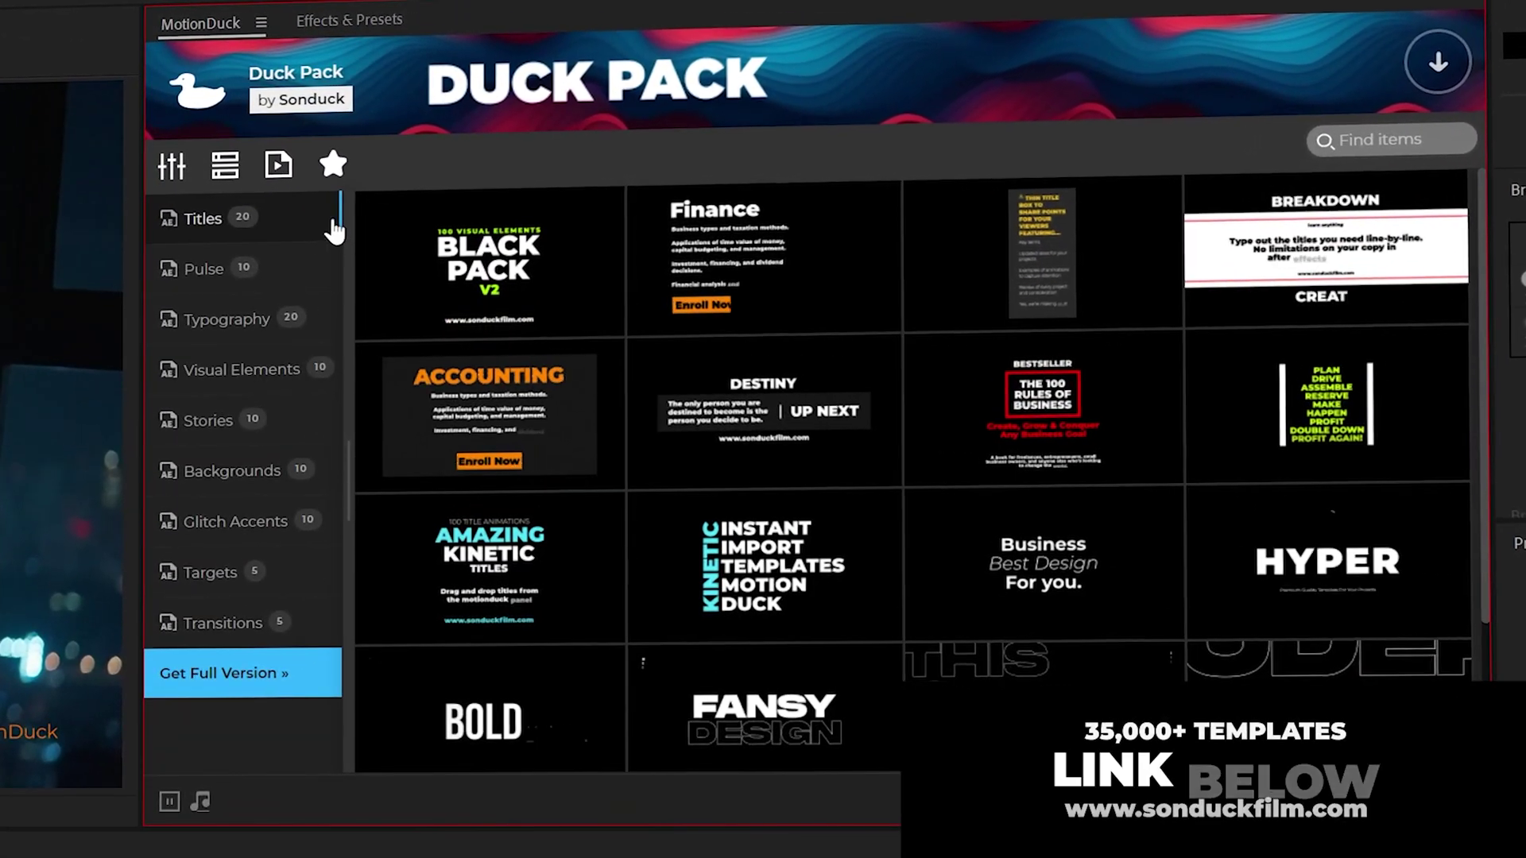
left_click(258, 262)
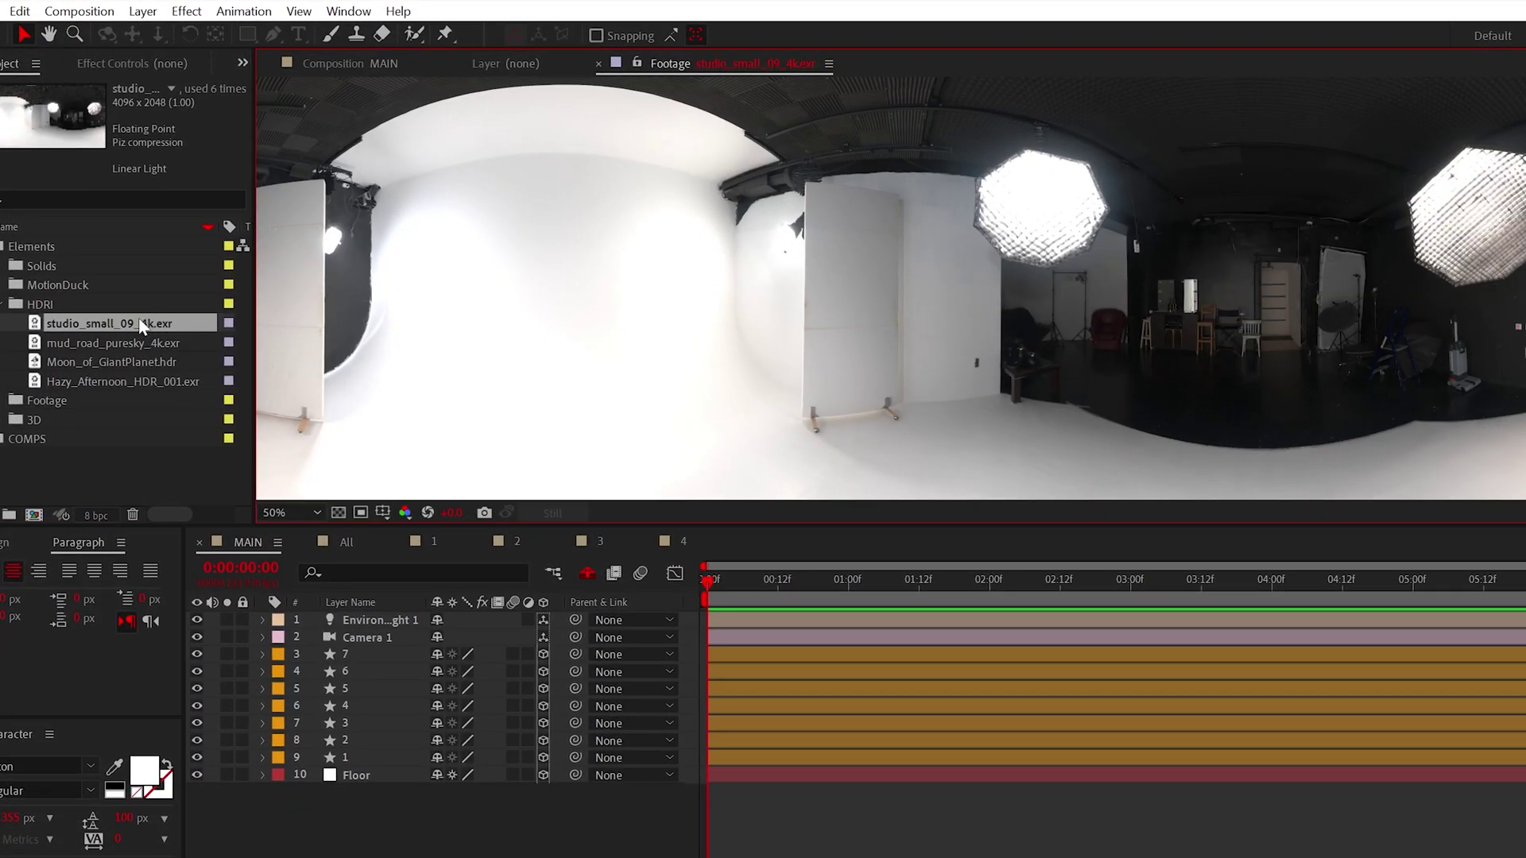
Add studio_small_09_4k.exr to the MAIN composition, hide its layer and set it as the environment light's Source
left_click_drag(349, 617, 351, 623)
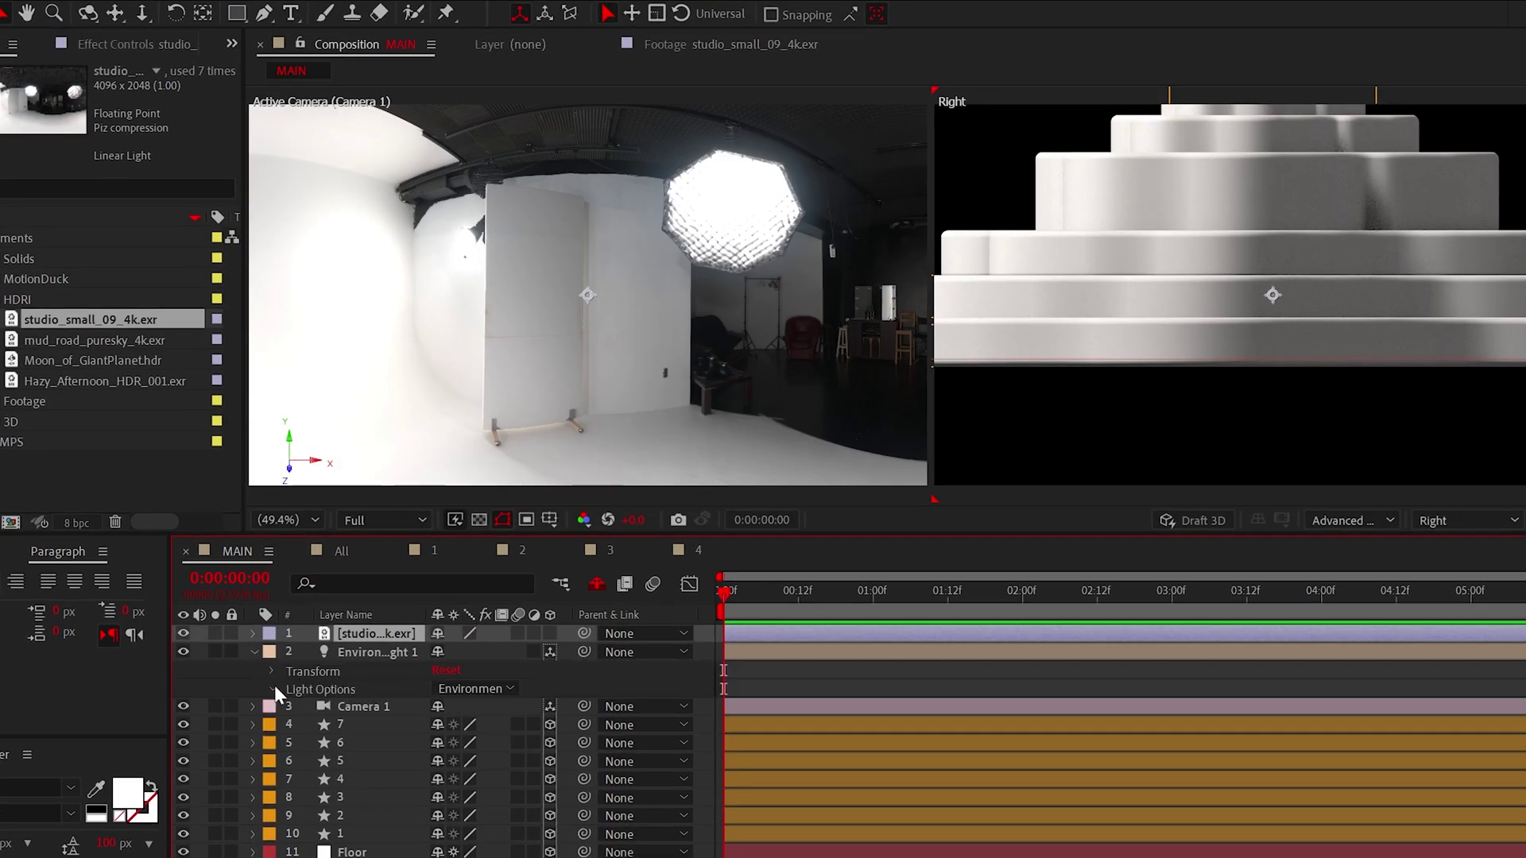
left_click(272, 688)
left_click(465, 706)
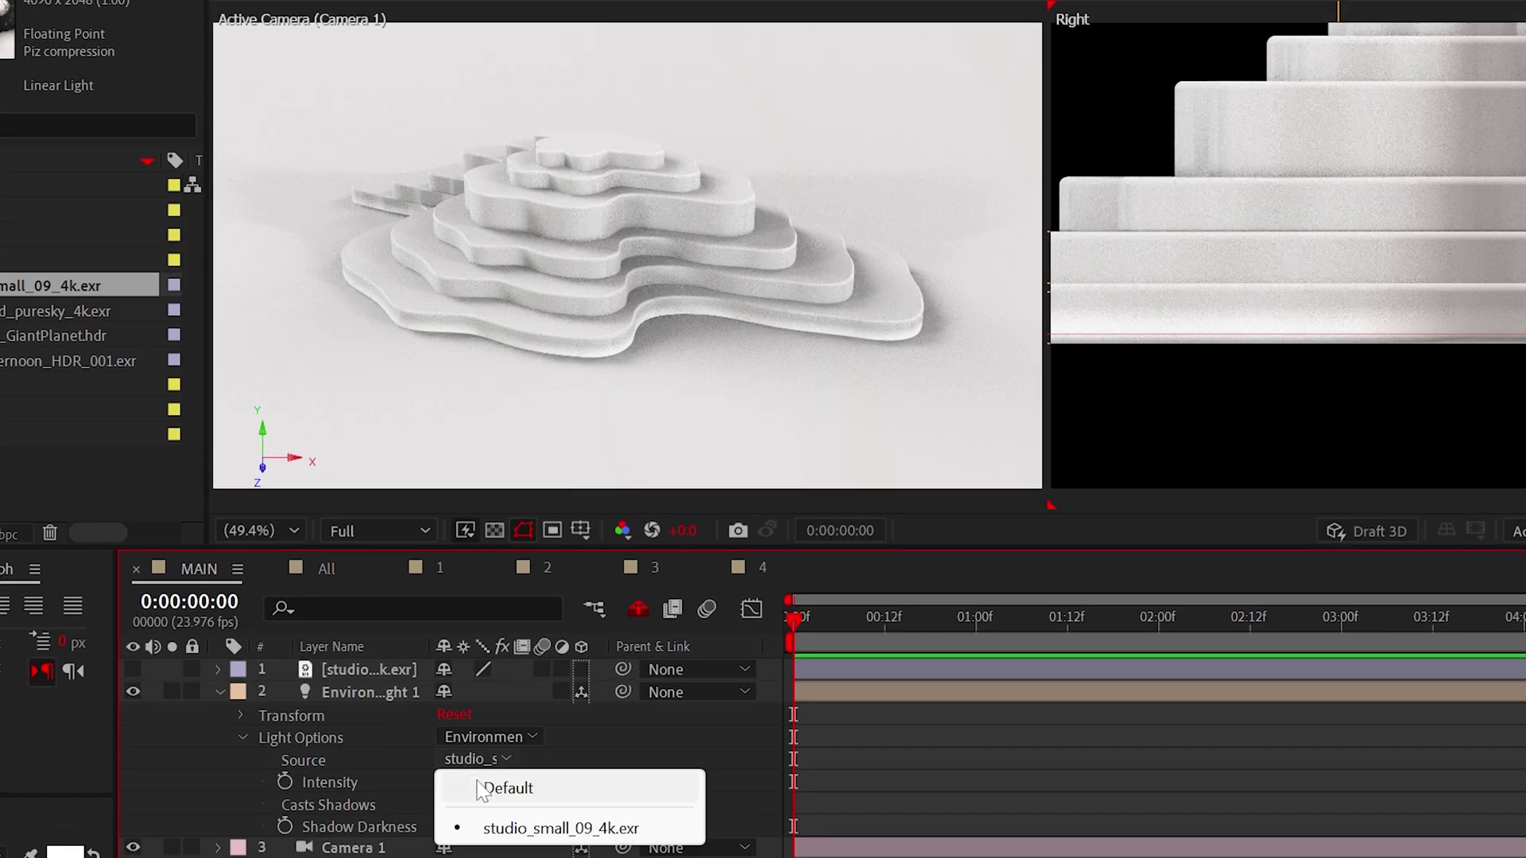
left_click(475, 730)
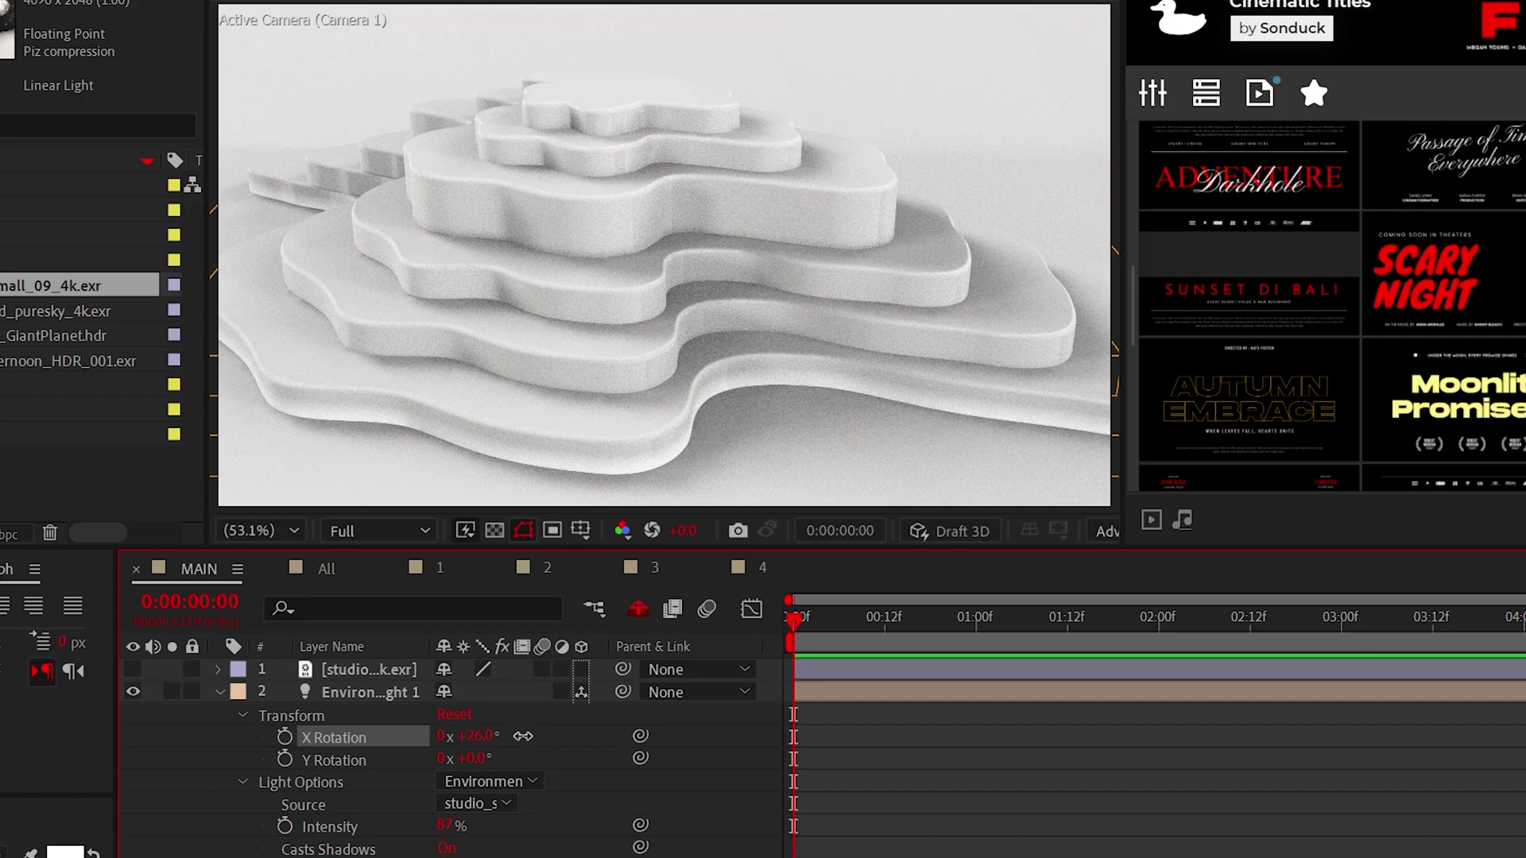
Rotate the environment light to 29° in X and 160° in Y, and lower its intensity
left_click_drag(523, 737, 581, 763)
left_click_drag(664, 729, 711, 731)
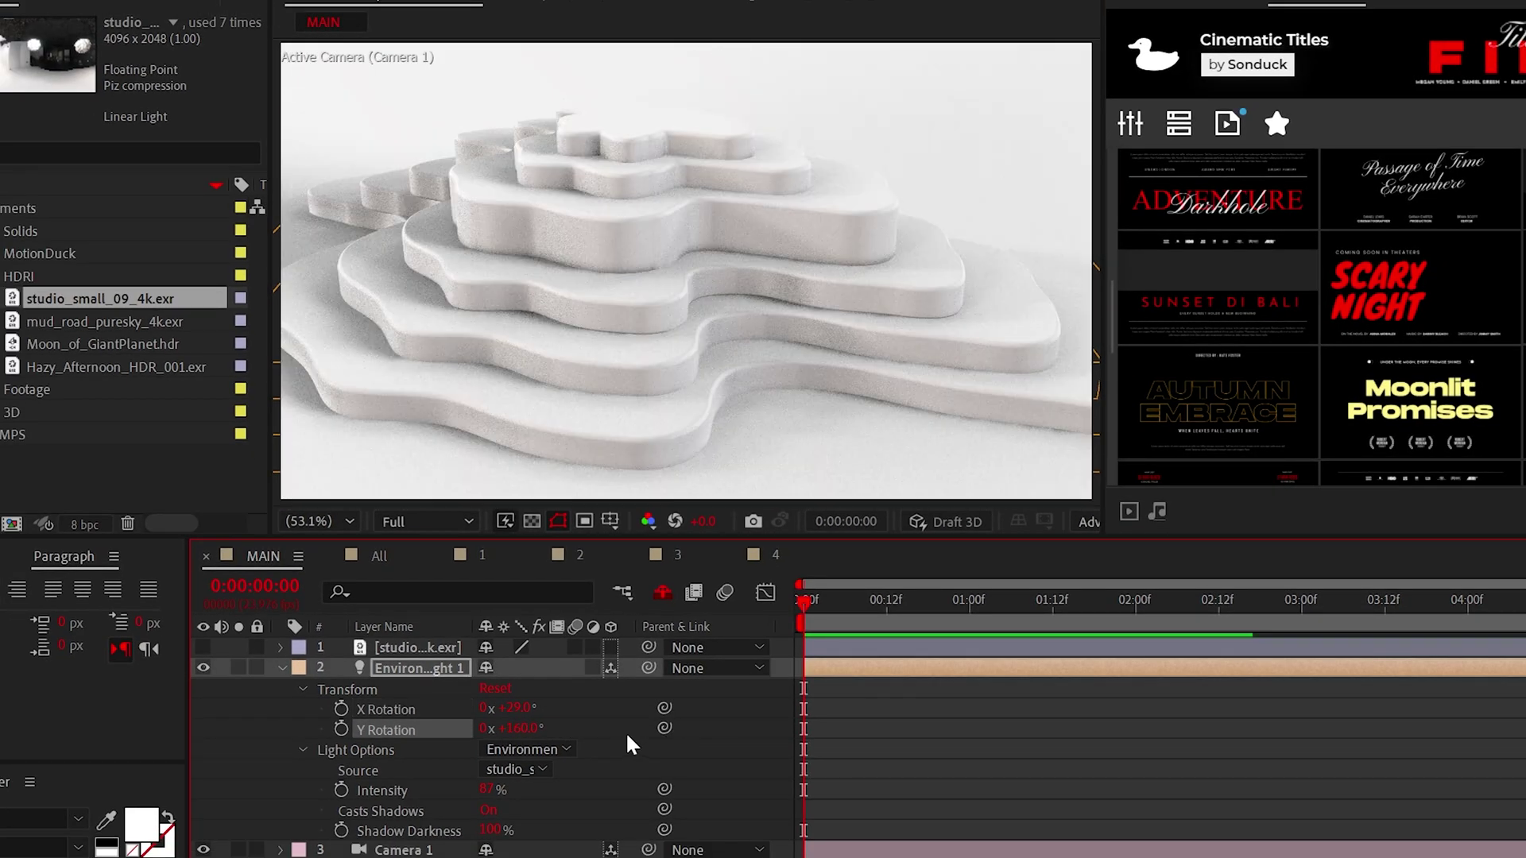
left_click_drag(487, 789, 483, 798)
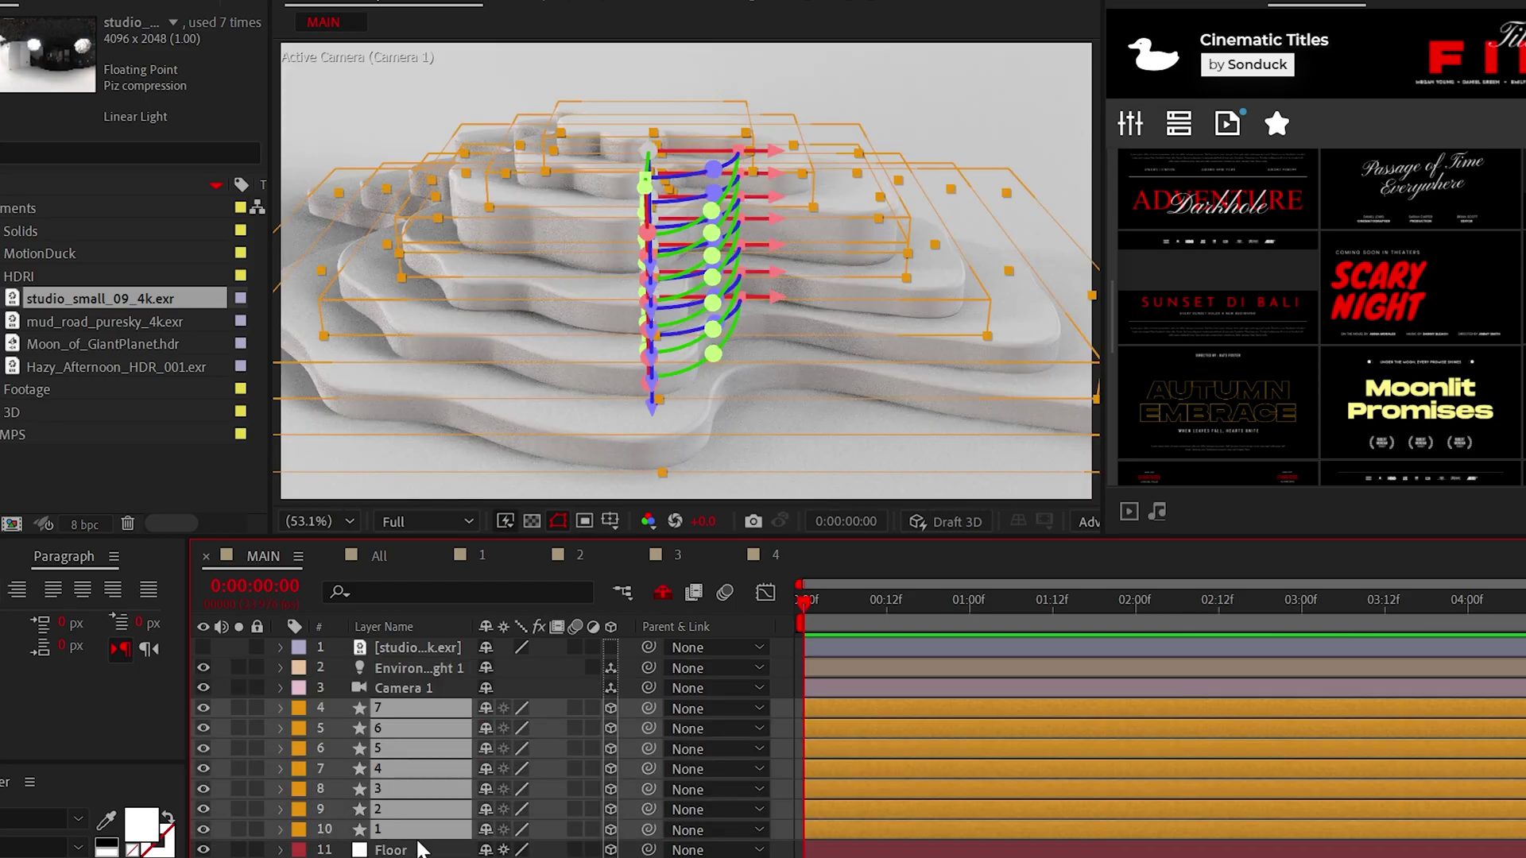
Duplicate shape layers 1 to 7 and offset the copies sideways to form a second terraced hill
key("ctrl+d")
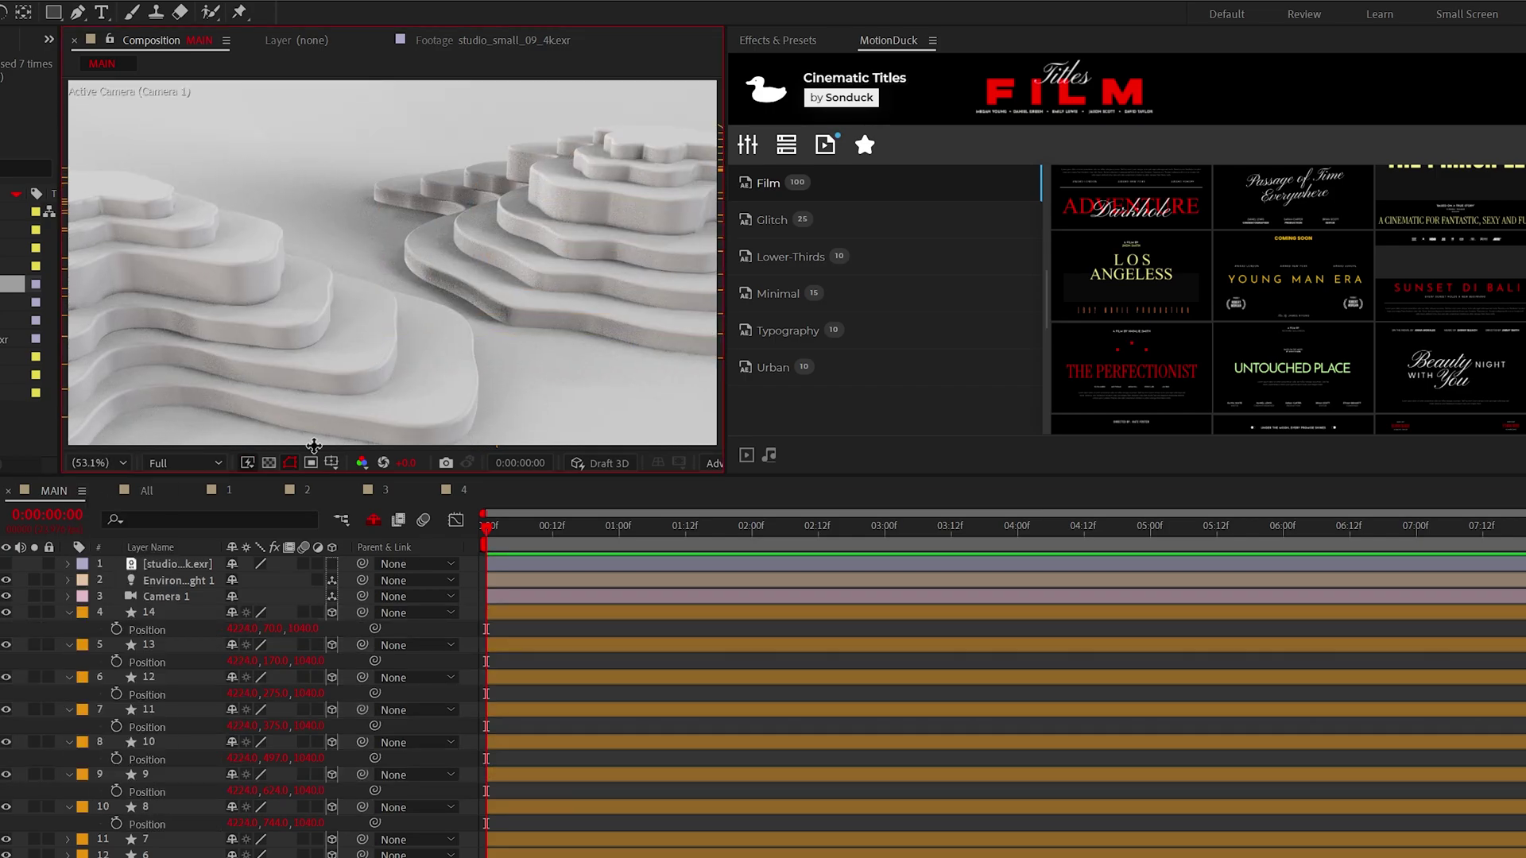
Animate Camera 1 with Point of Interest and Position keyframes, pulling back and orbiting to a higher view at 0:00:04:03
left_click(68, 599)
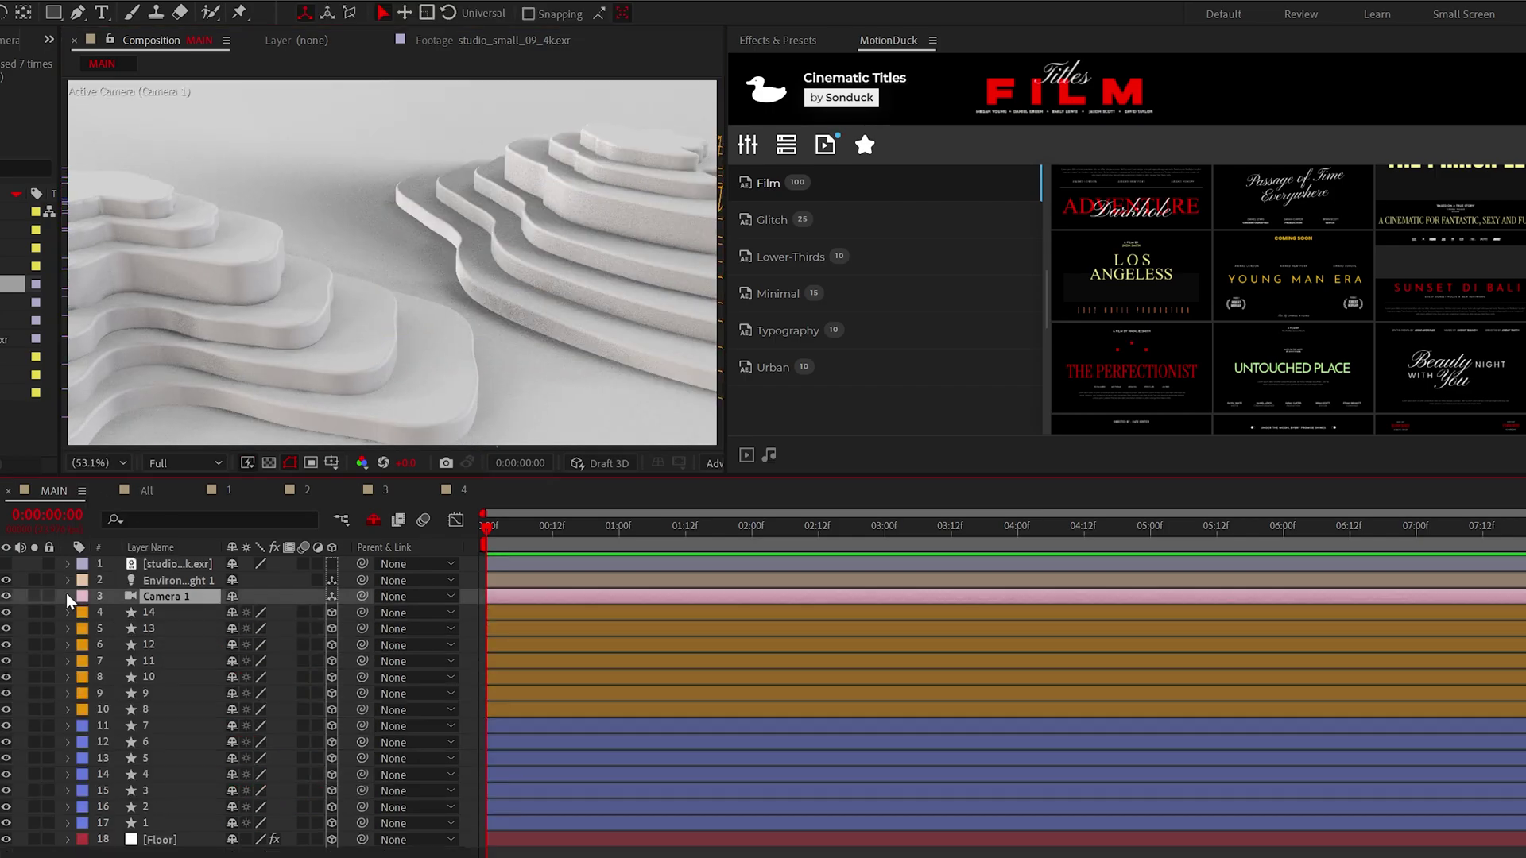
left_click(68, 596)
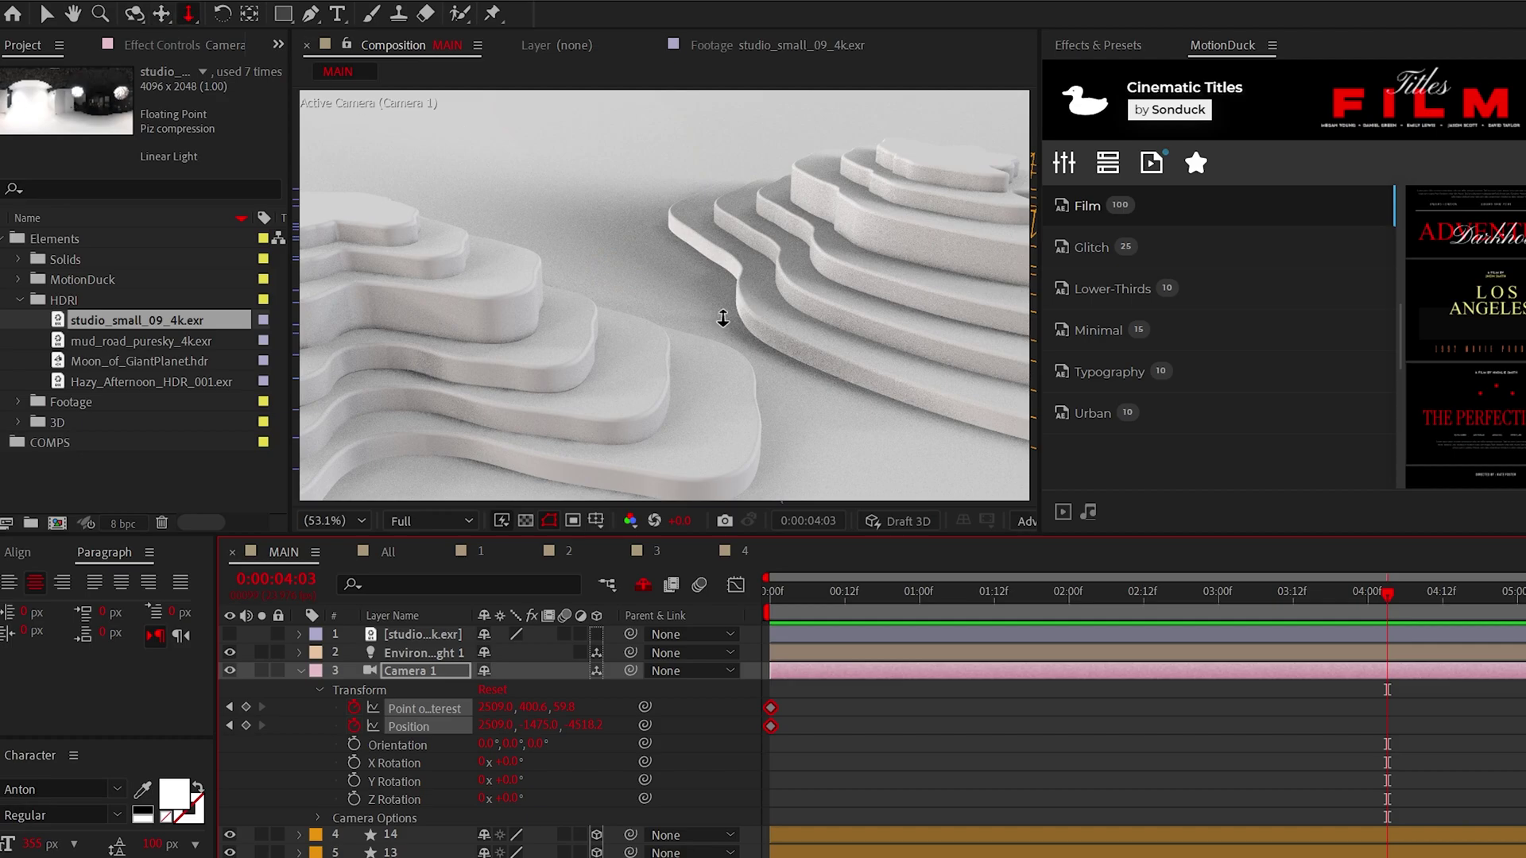
left_click_drag(715, 319, 719, 418)
key("1")
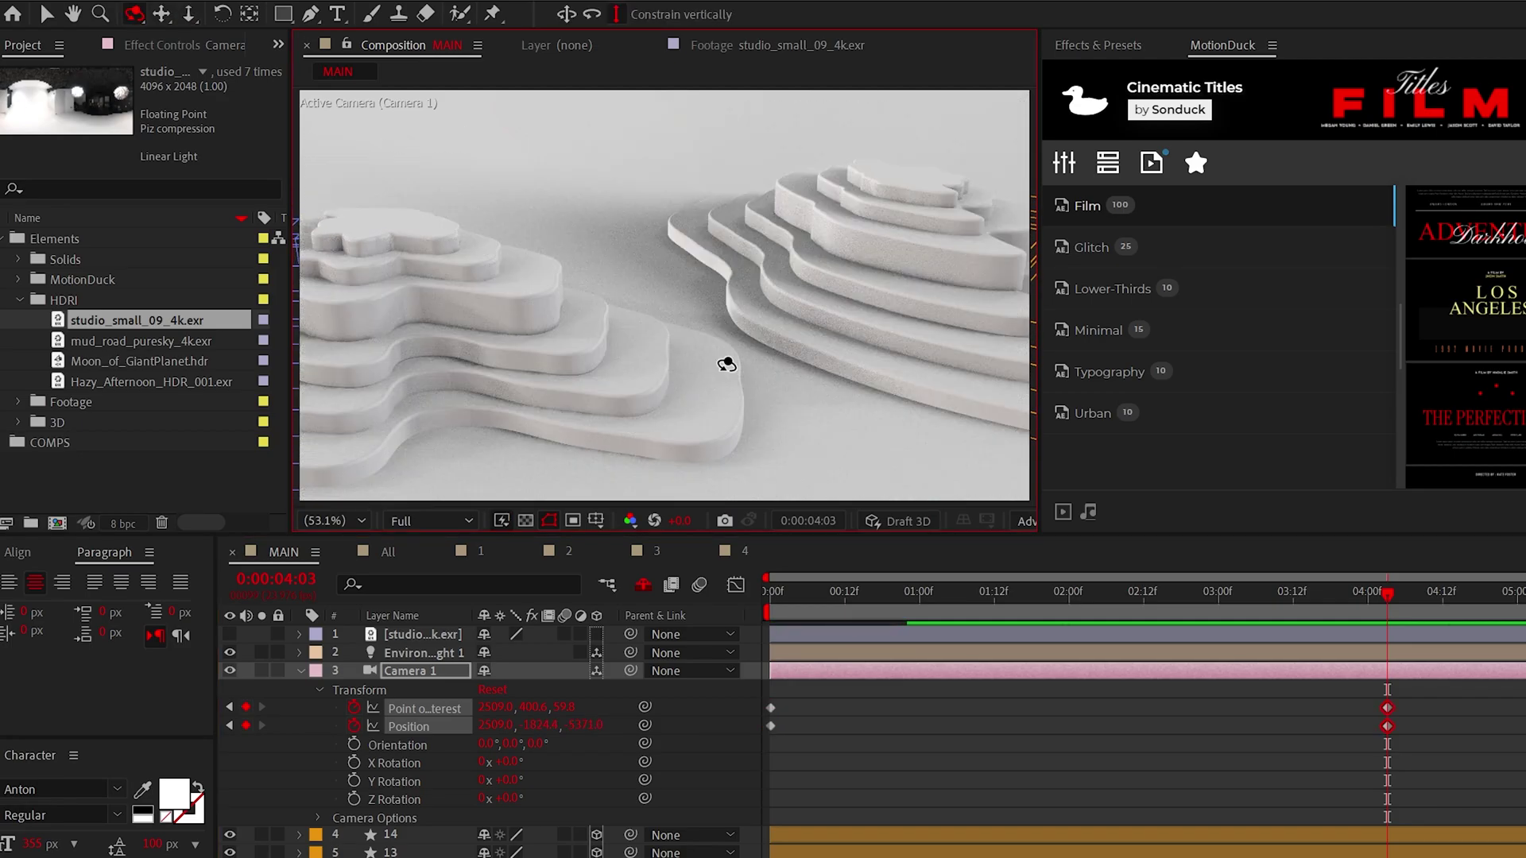
left_click_drag(727, 364, 729, 413)
key("2")
left_click_drag(739, 357, 744, 282)
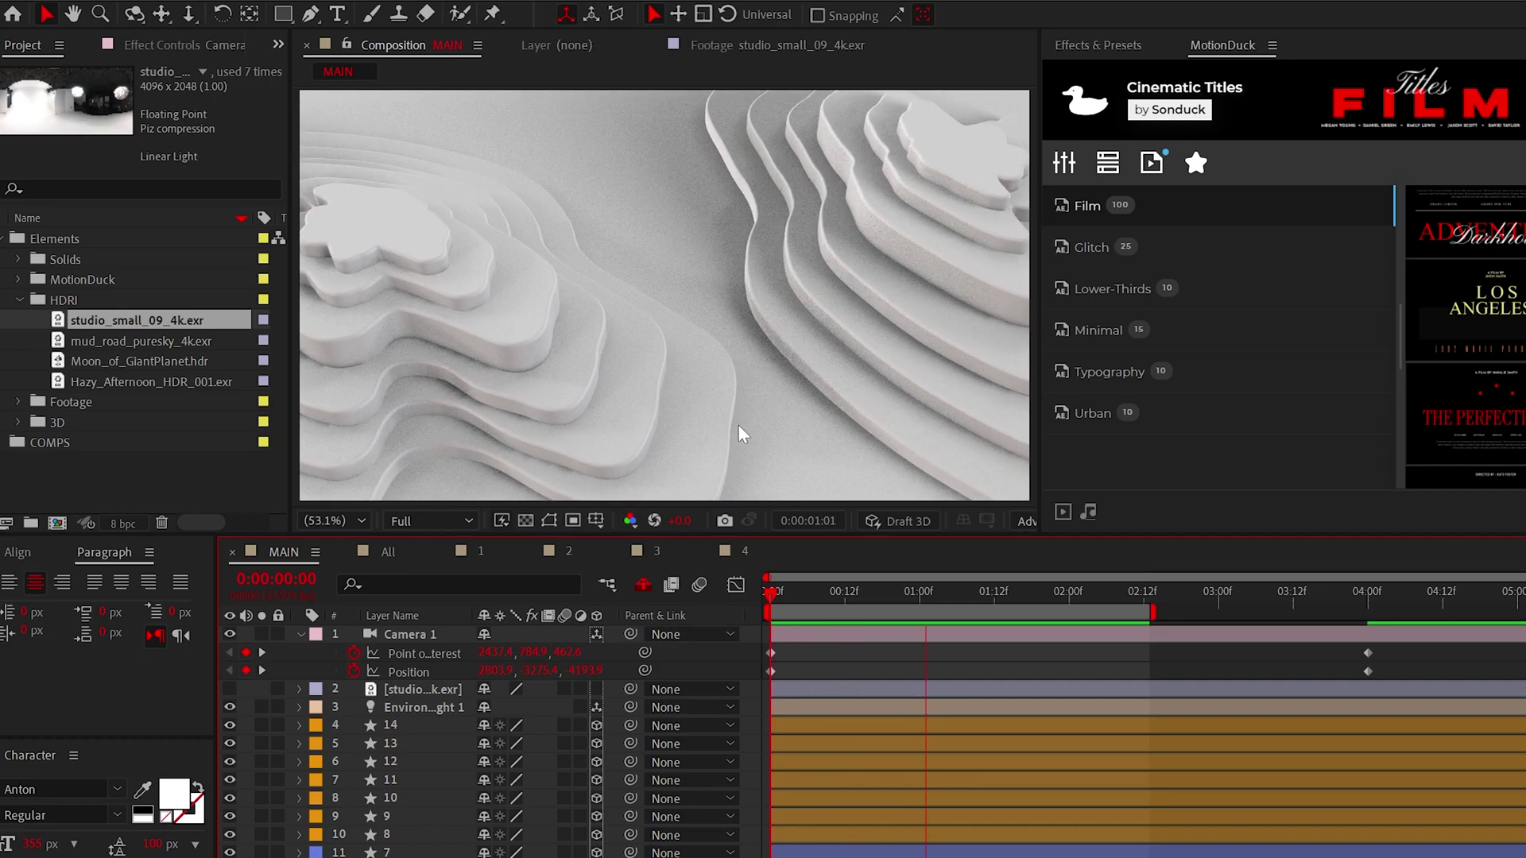
Open composition 1 and preview its finished camera move
left_click(480, 551)
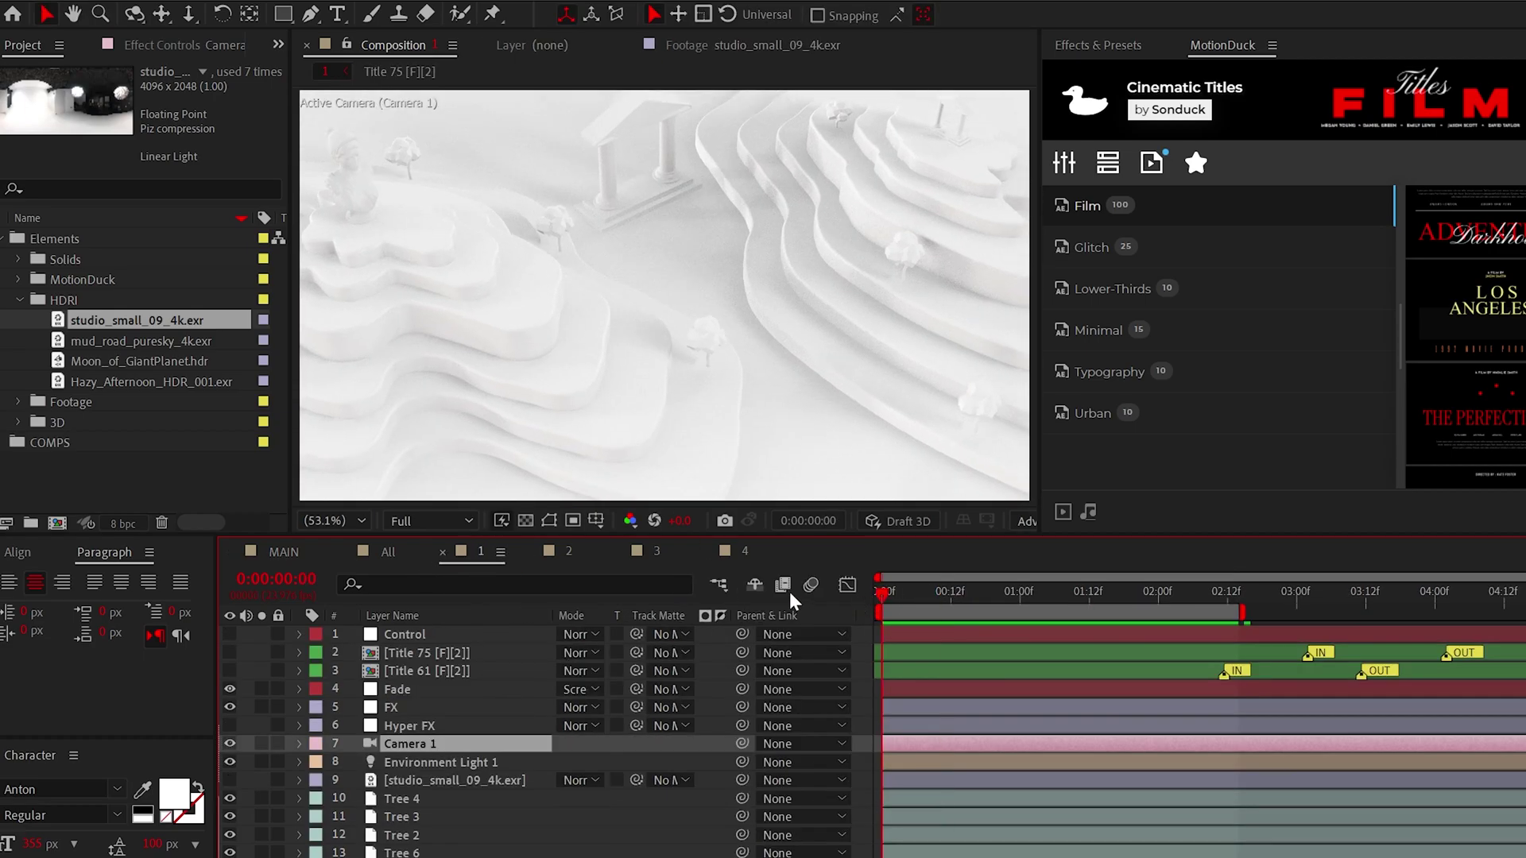
key("space")
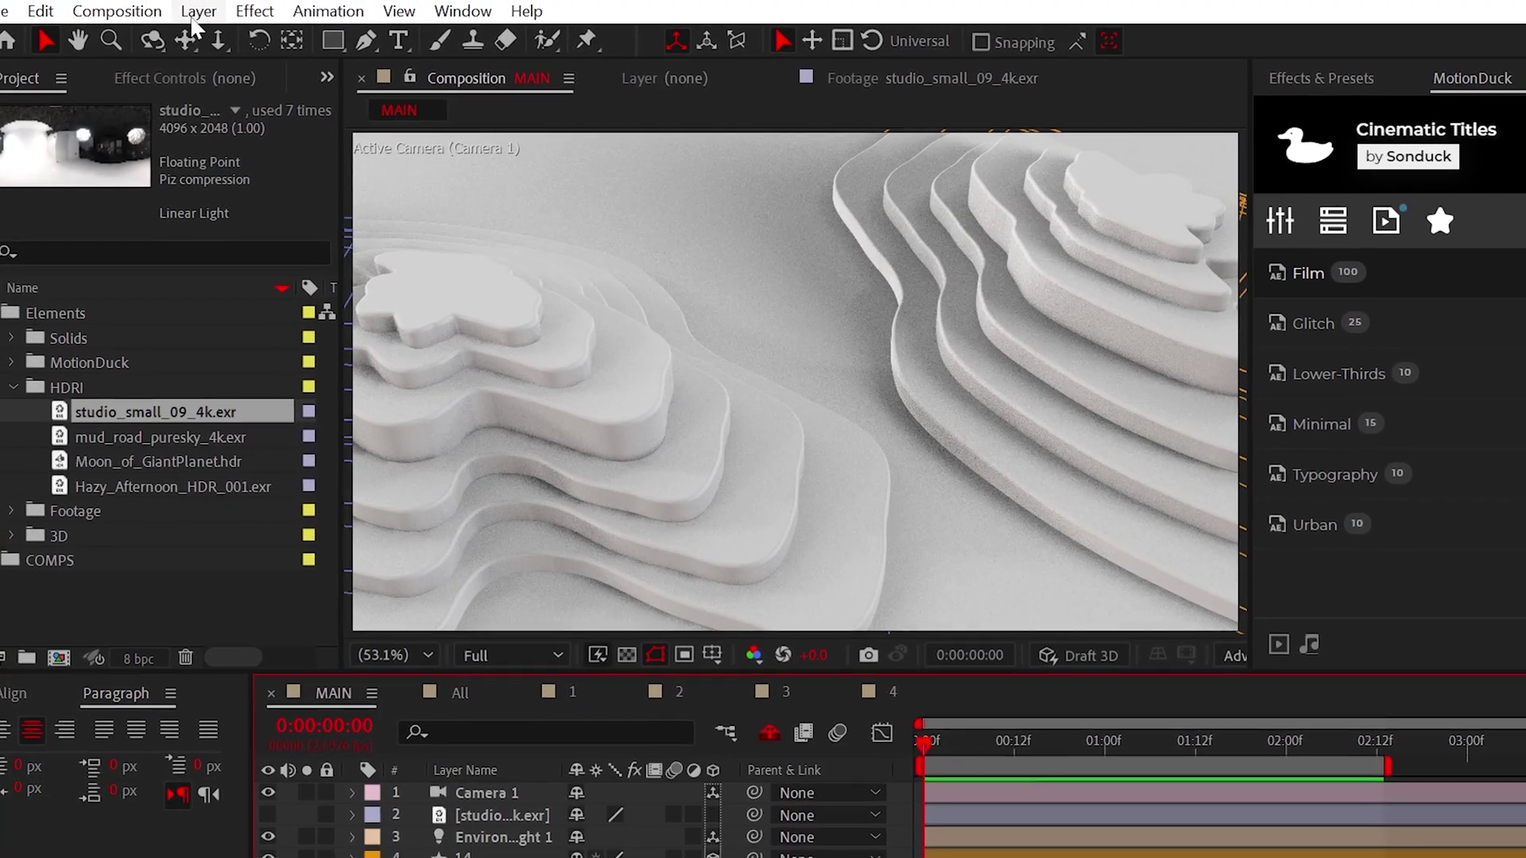
Add a white solid at composition size to the MAIN composition
left_click(188, 4)
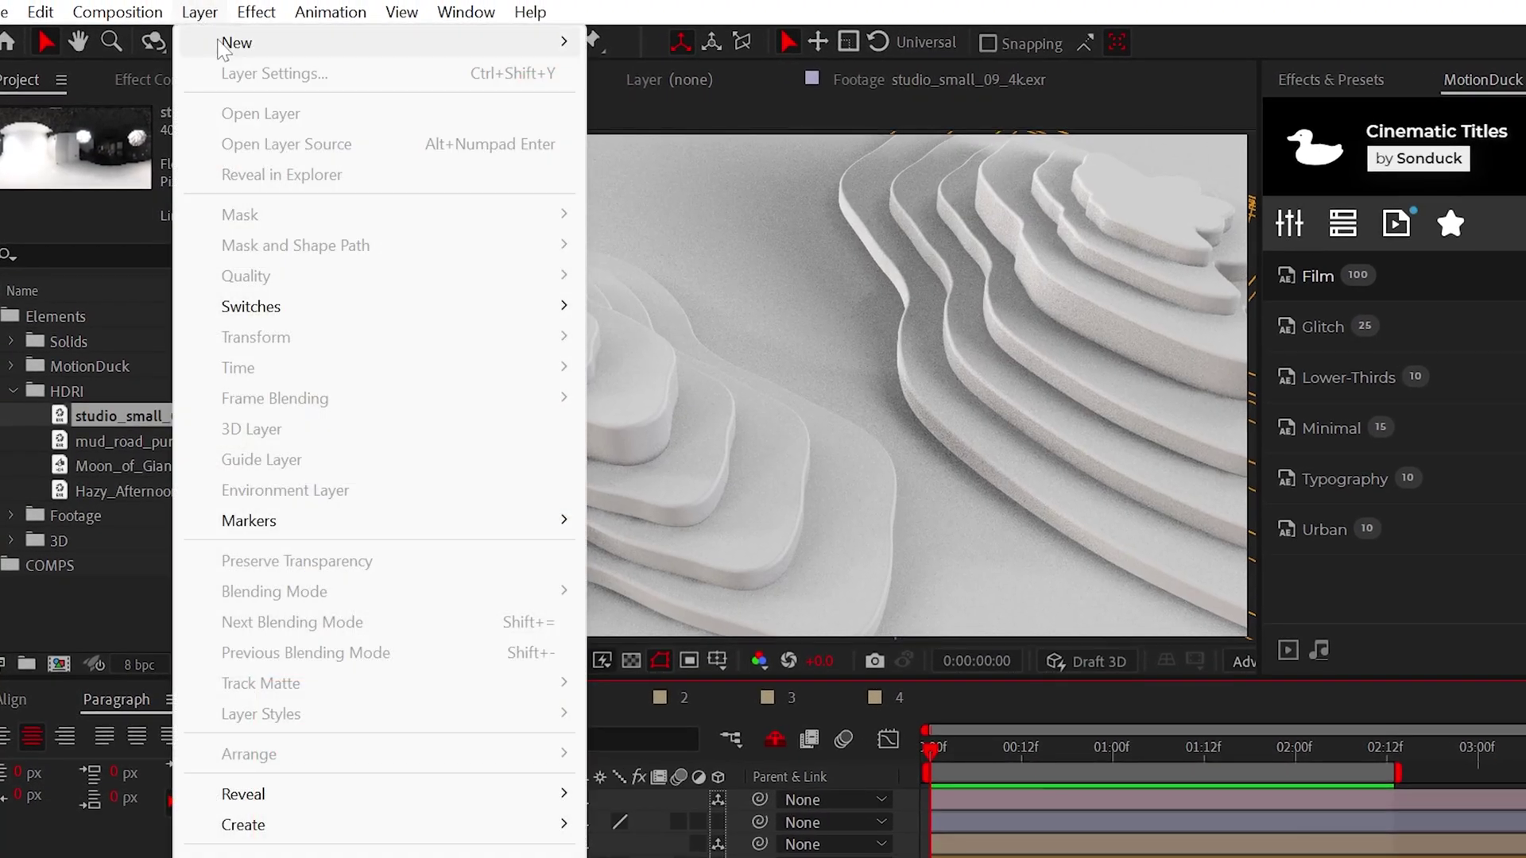
mouse_move(230, 44)
left_click(672, 73)
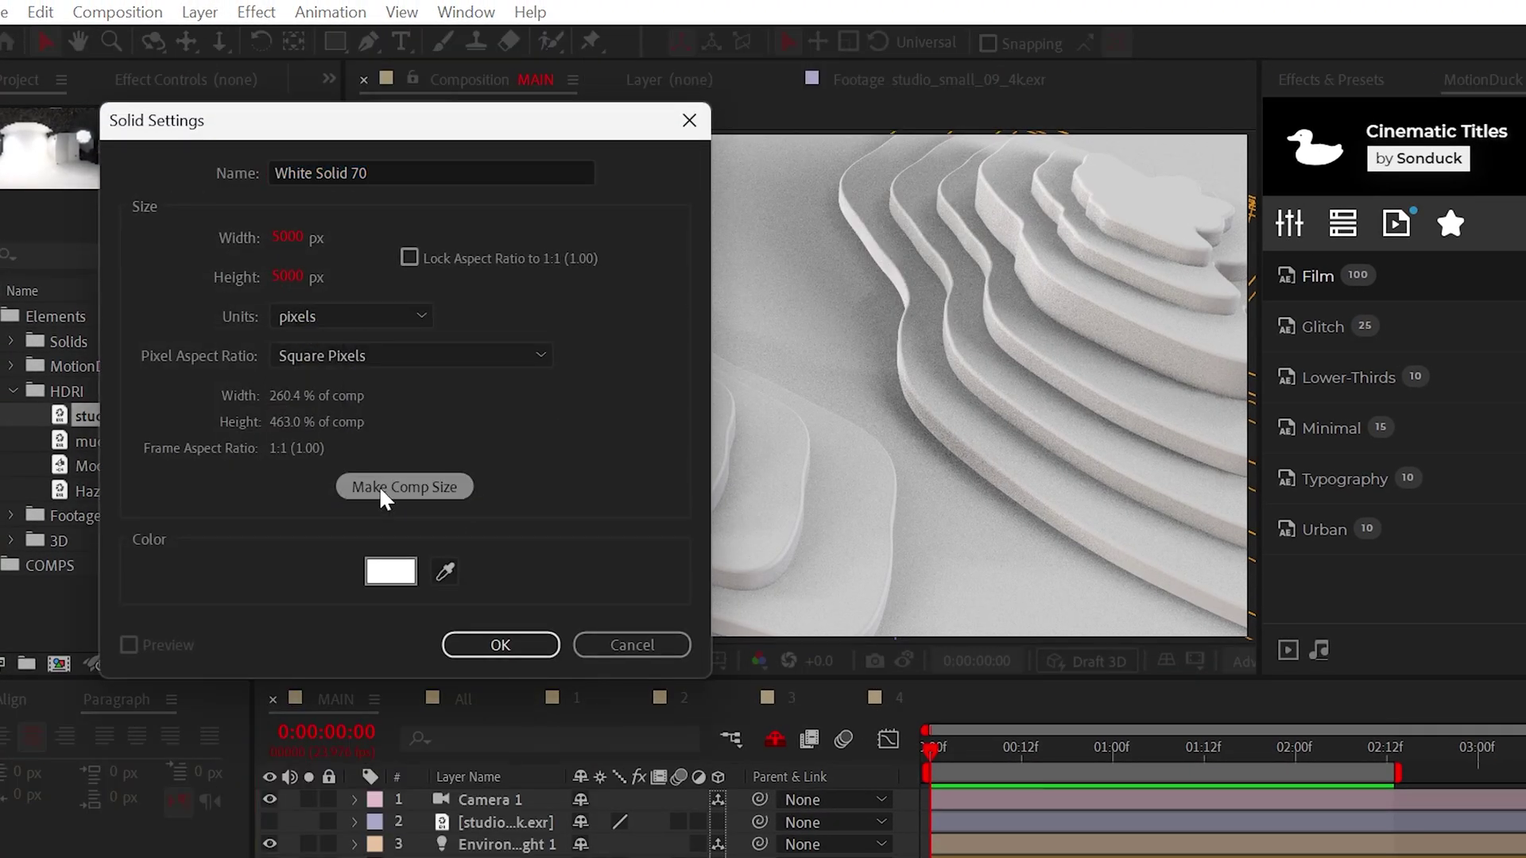
left_click(513, 636)
Apply Gradient Ramp to the white solid with a medium grey start color and a light grey end color
left_click(258, 12)
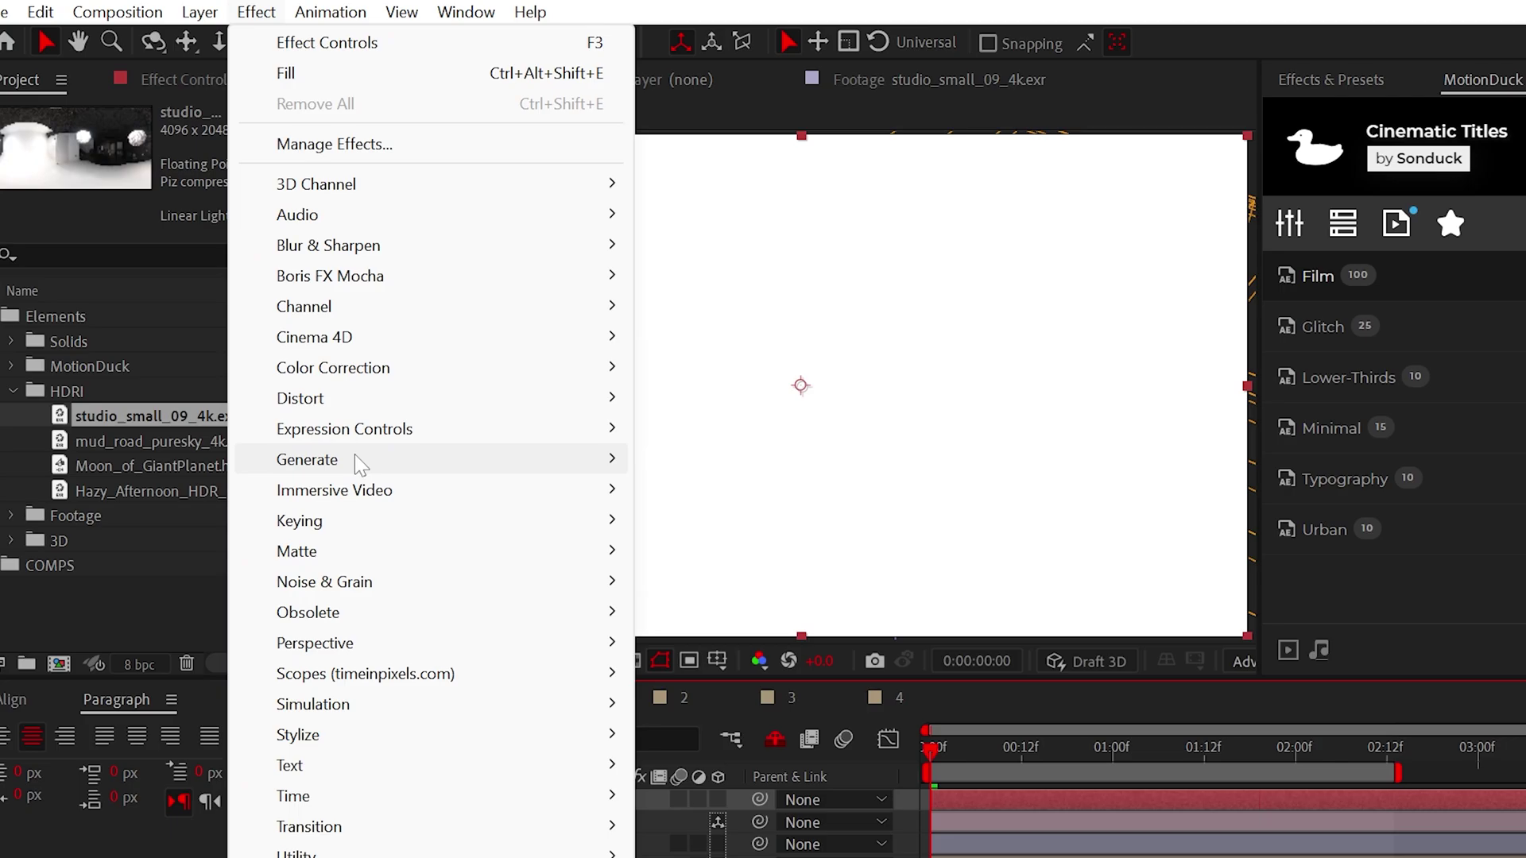
mouse_move(354, 456)
left_click(874, 497)
left_click(194, 178)
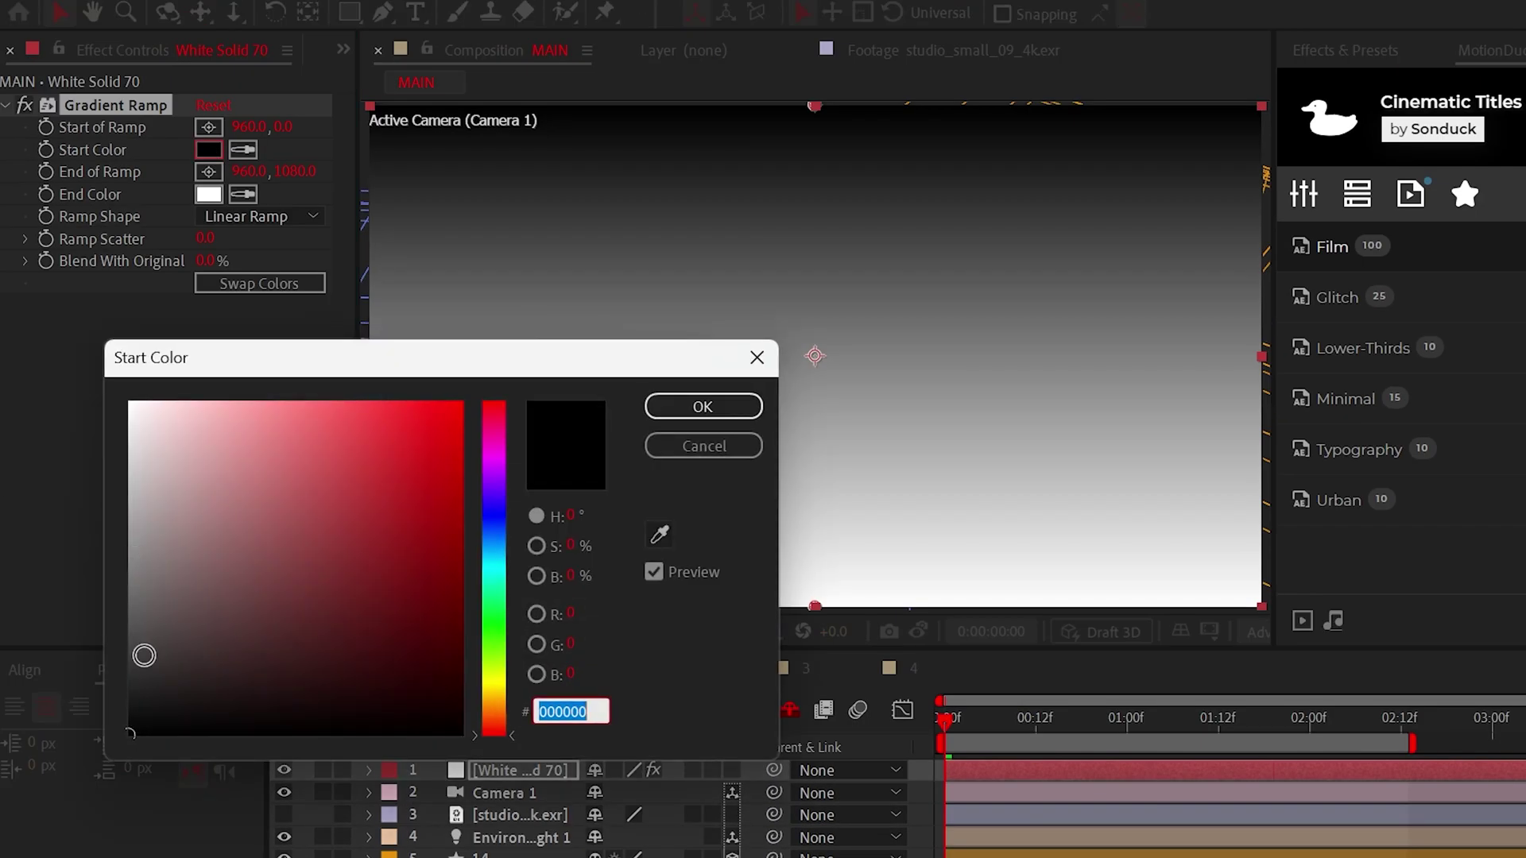
left_click_drag(144, 655, 97, 594)
left_click(702, 406)
left_click(208, 194)
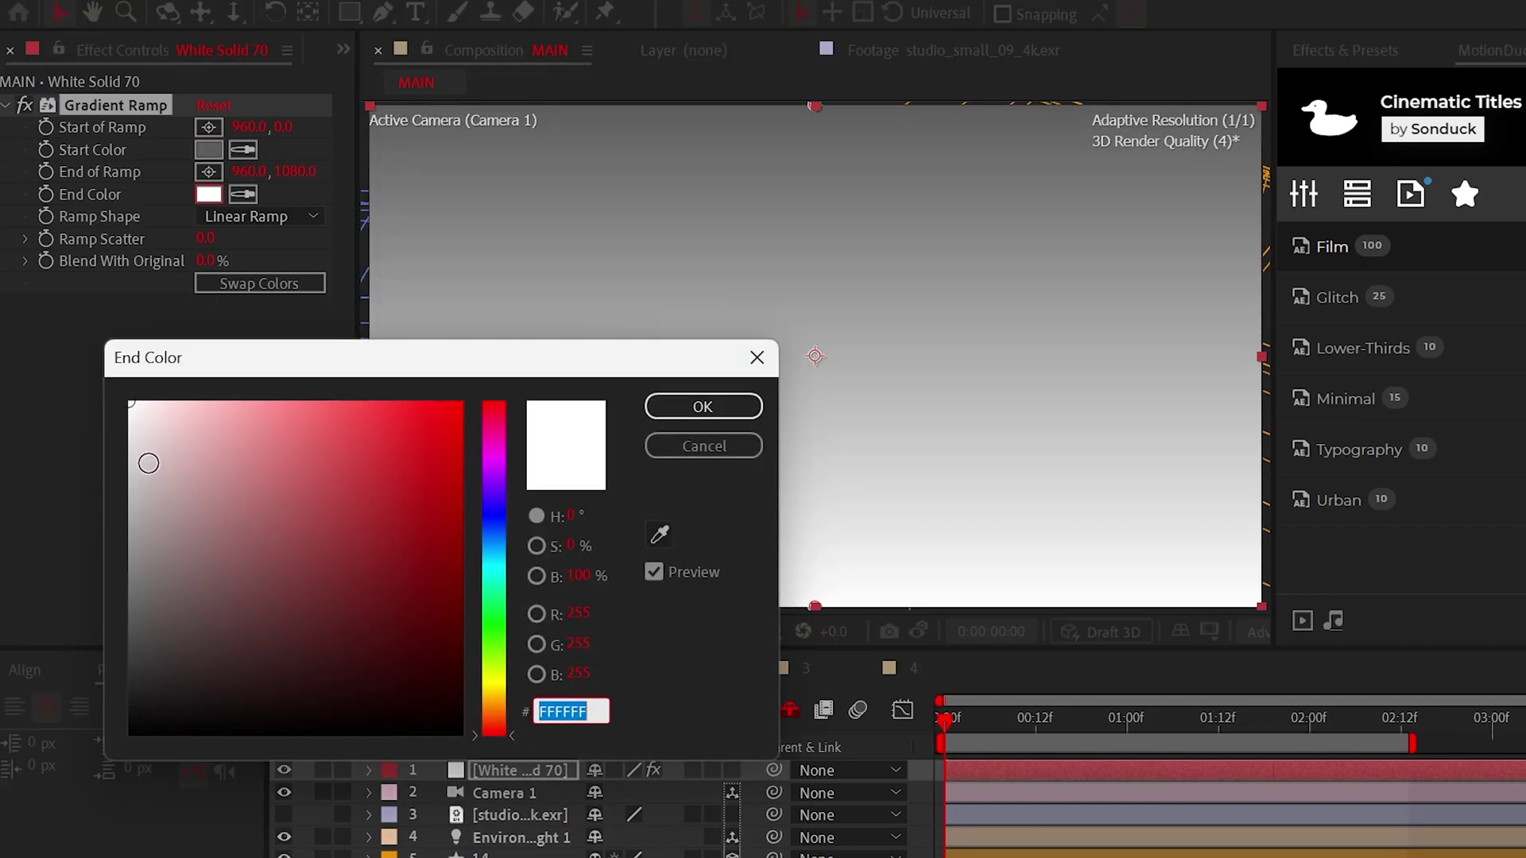
left_click_drag(149, 464, 111, 481)
left_click(703, 407)
Change the blending mode of the gradient solid so it shades the landscape beneath it
key("F4")
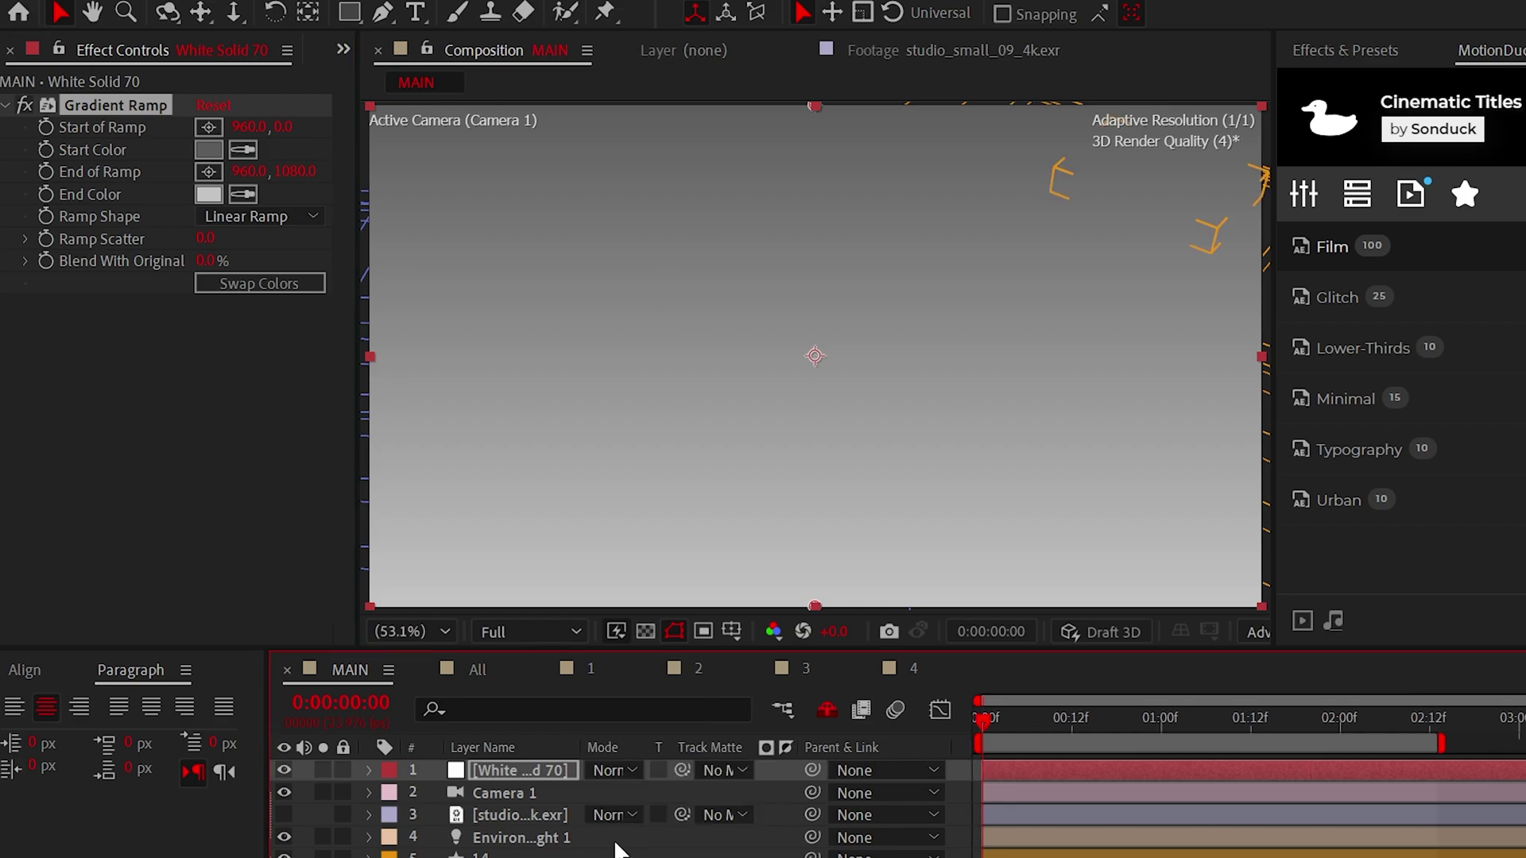
left_click(613, 770)
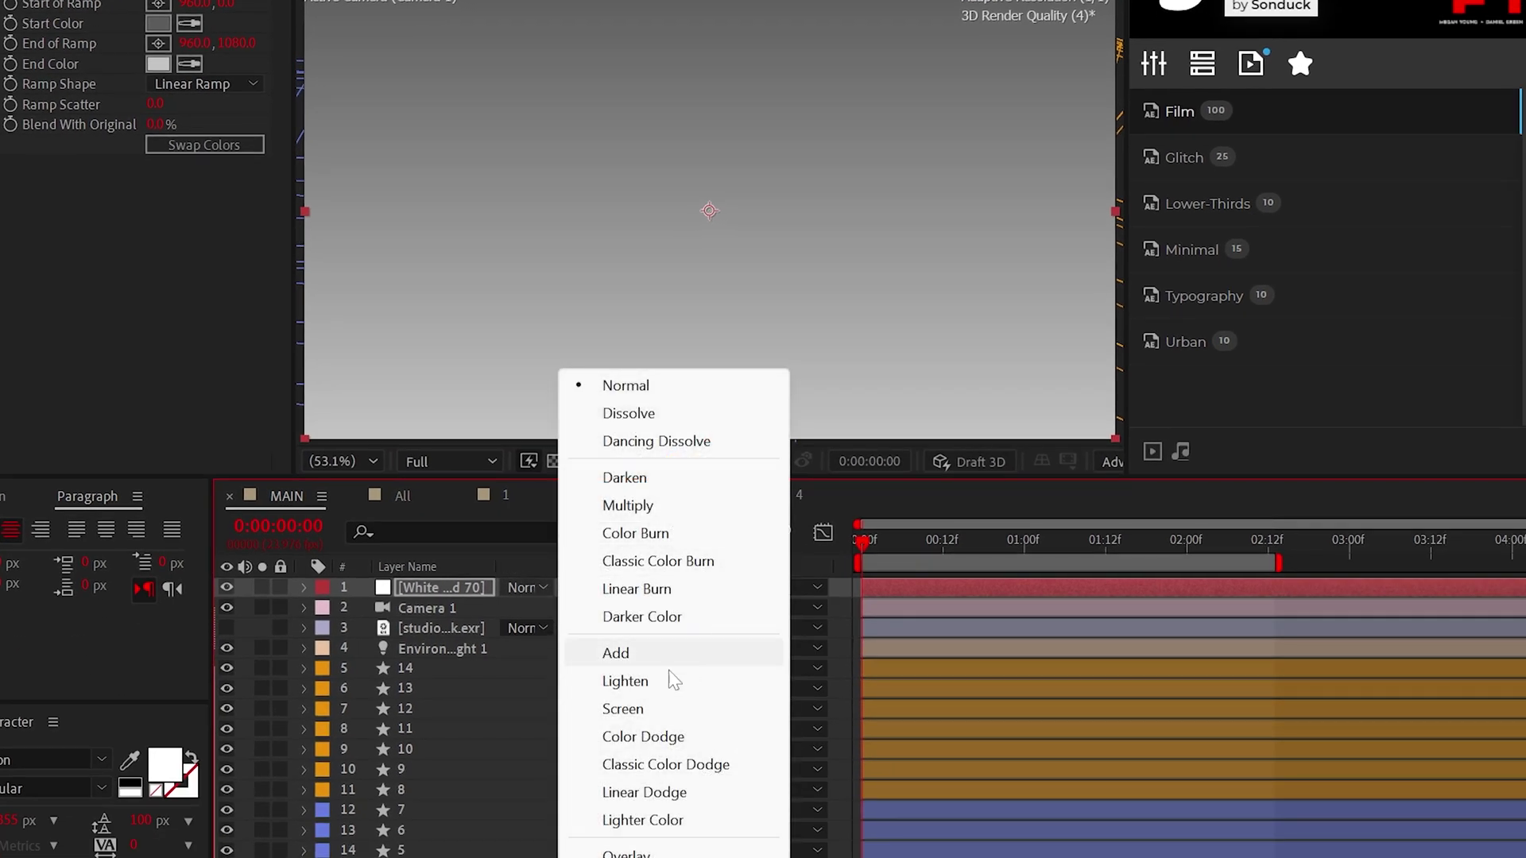
left_click(623, 709)
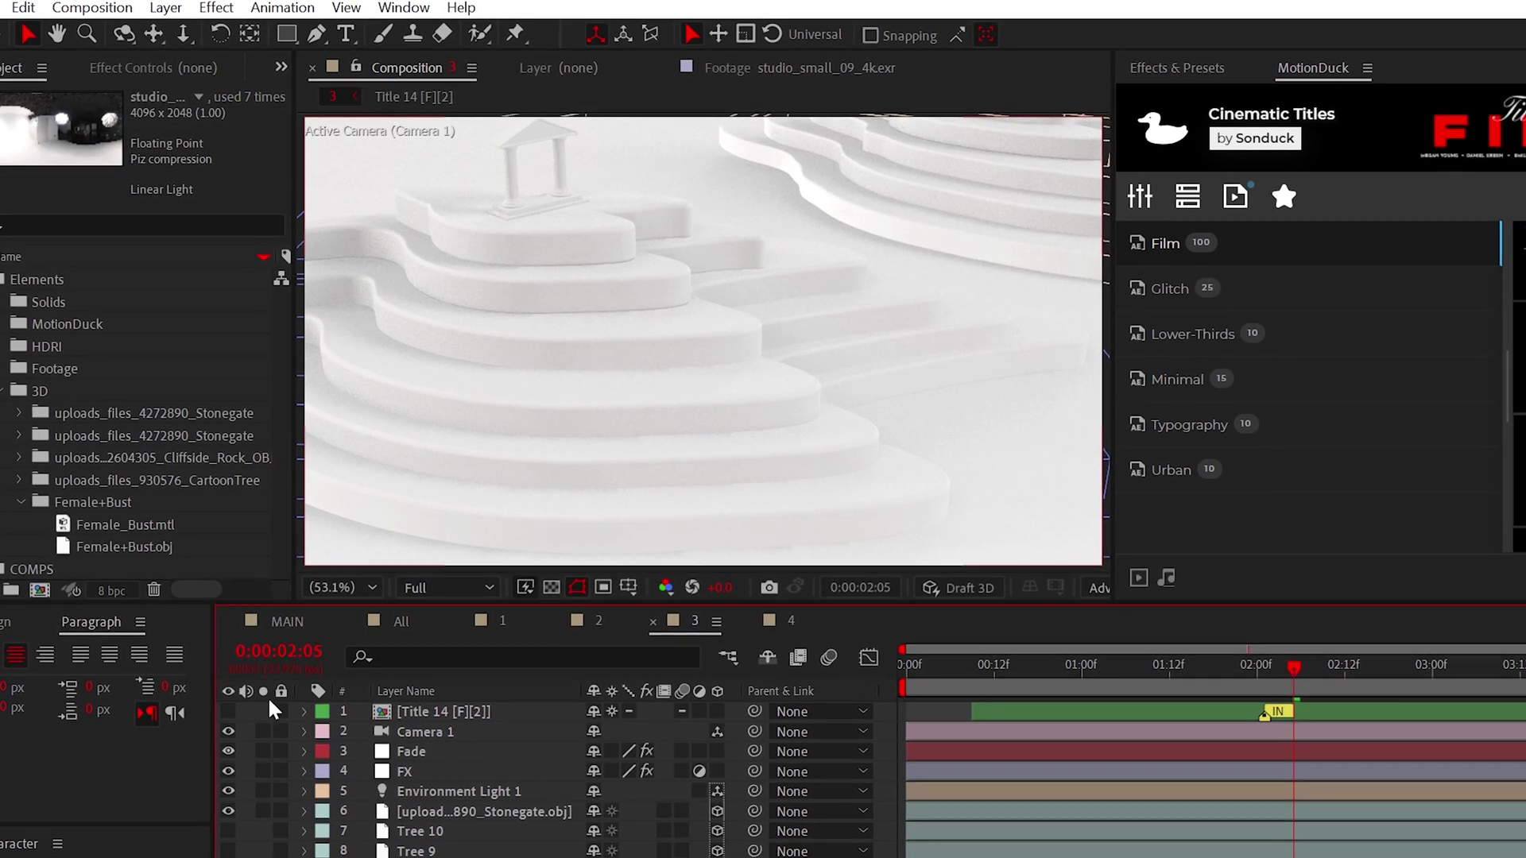
Turn on the visibility of the hidden tree model layers in composition 3
left_click(227, 825)
left_click(231, 789)
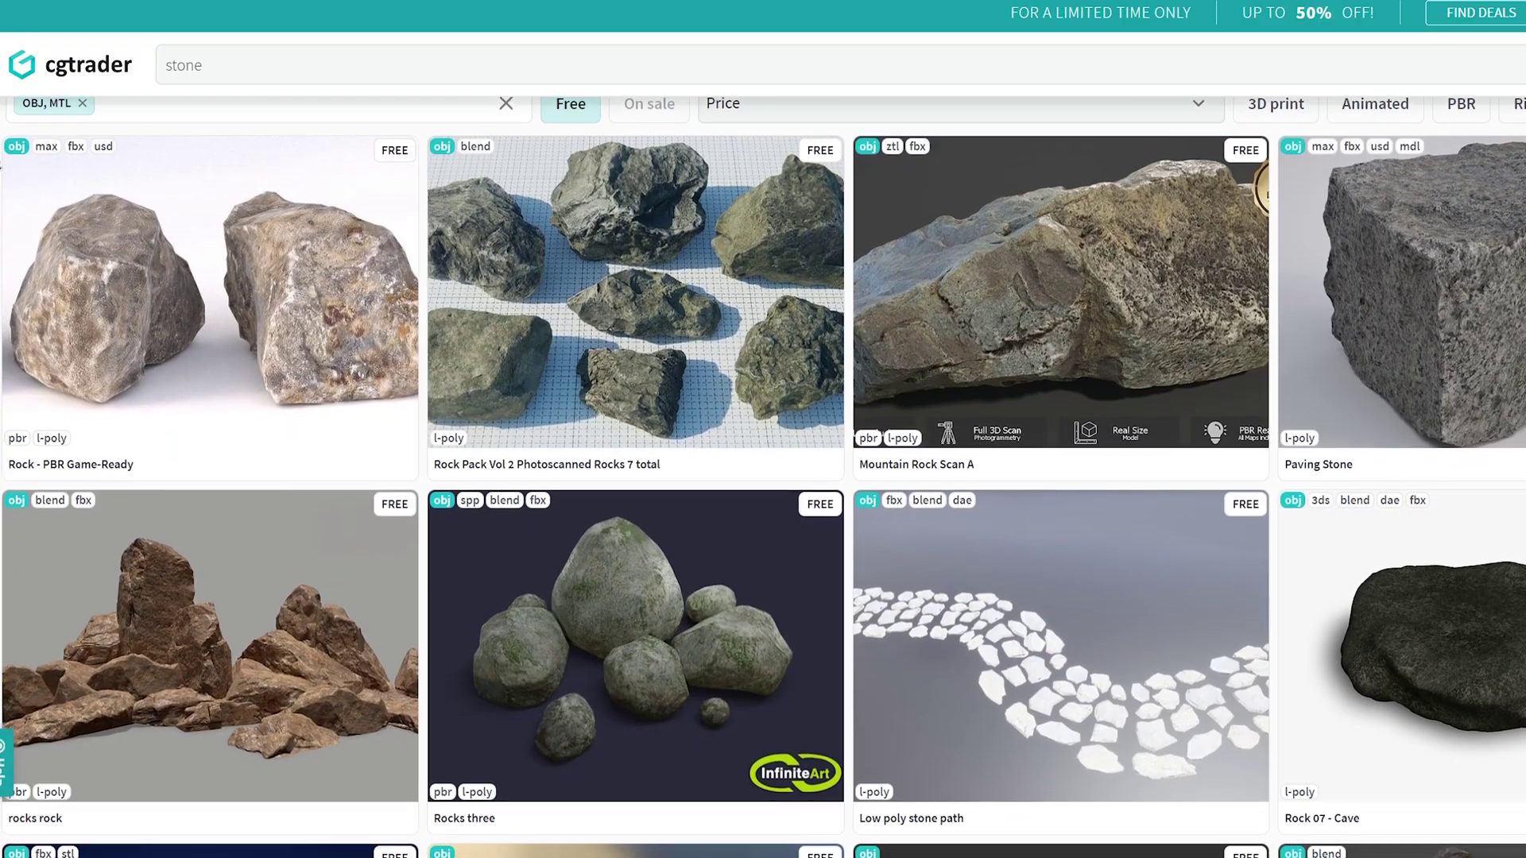
Switch to CGTrader and look through the free OBJ models in the stone search
scroll(763, 477, "down", 3)
scroll(763, 476, "down", 4)
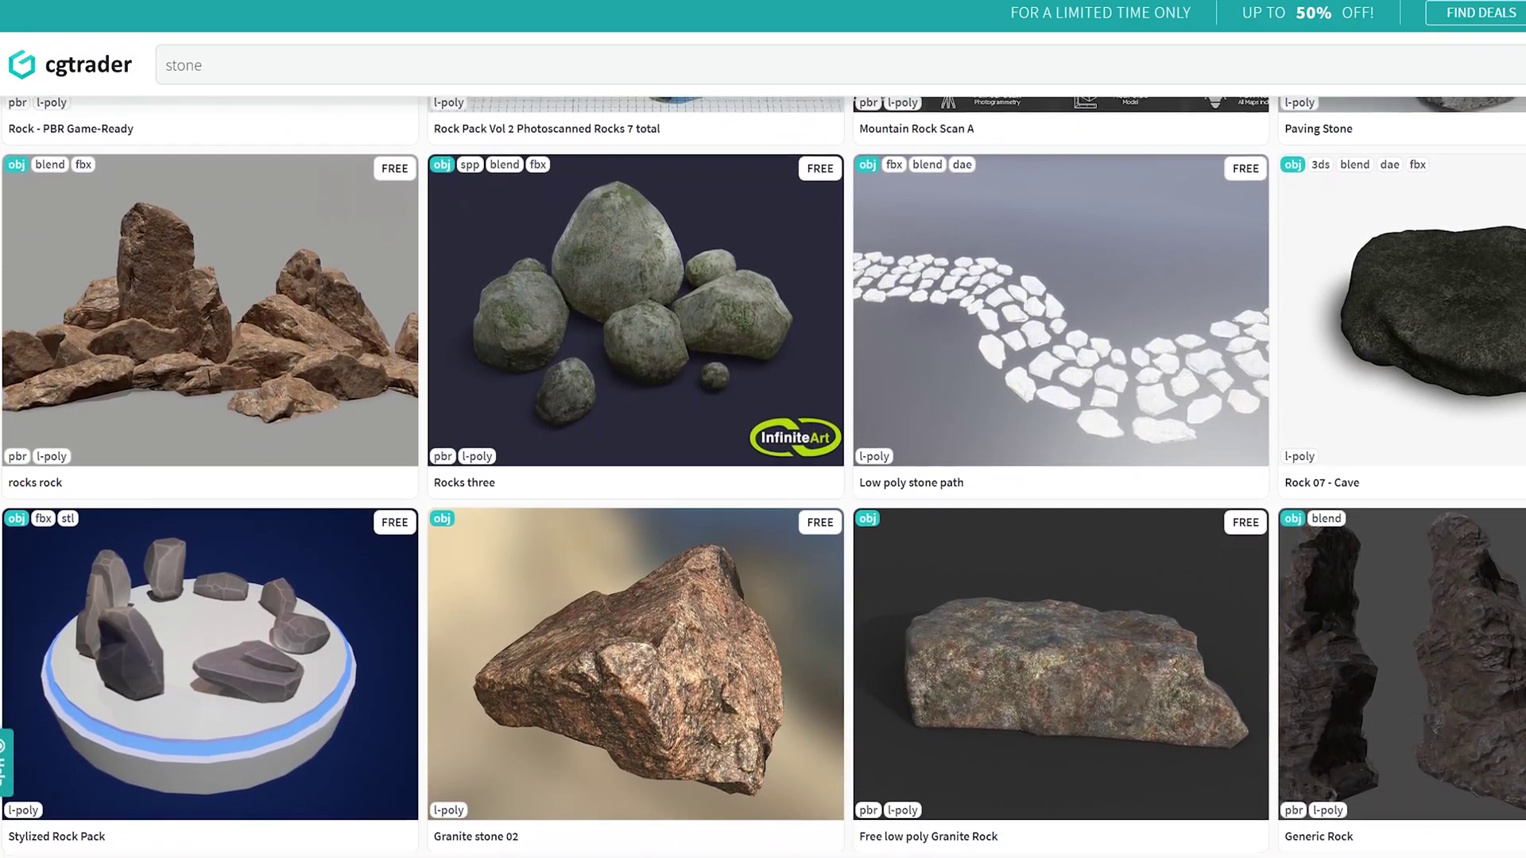
Look through more of the free OBJ rock and stone models further down the search results
scroll(763, 477, "down", 5)
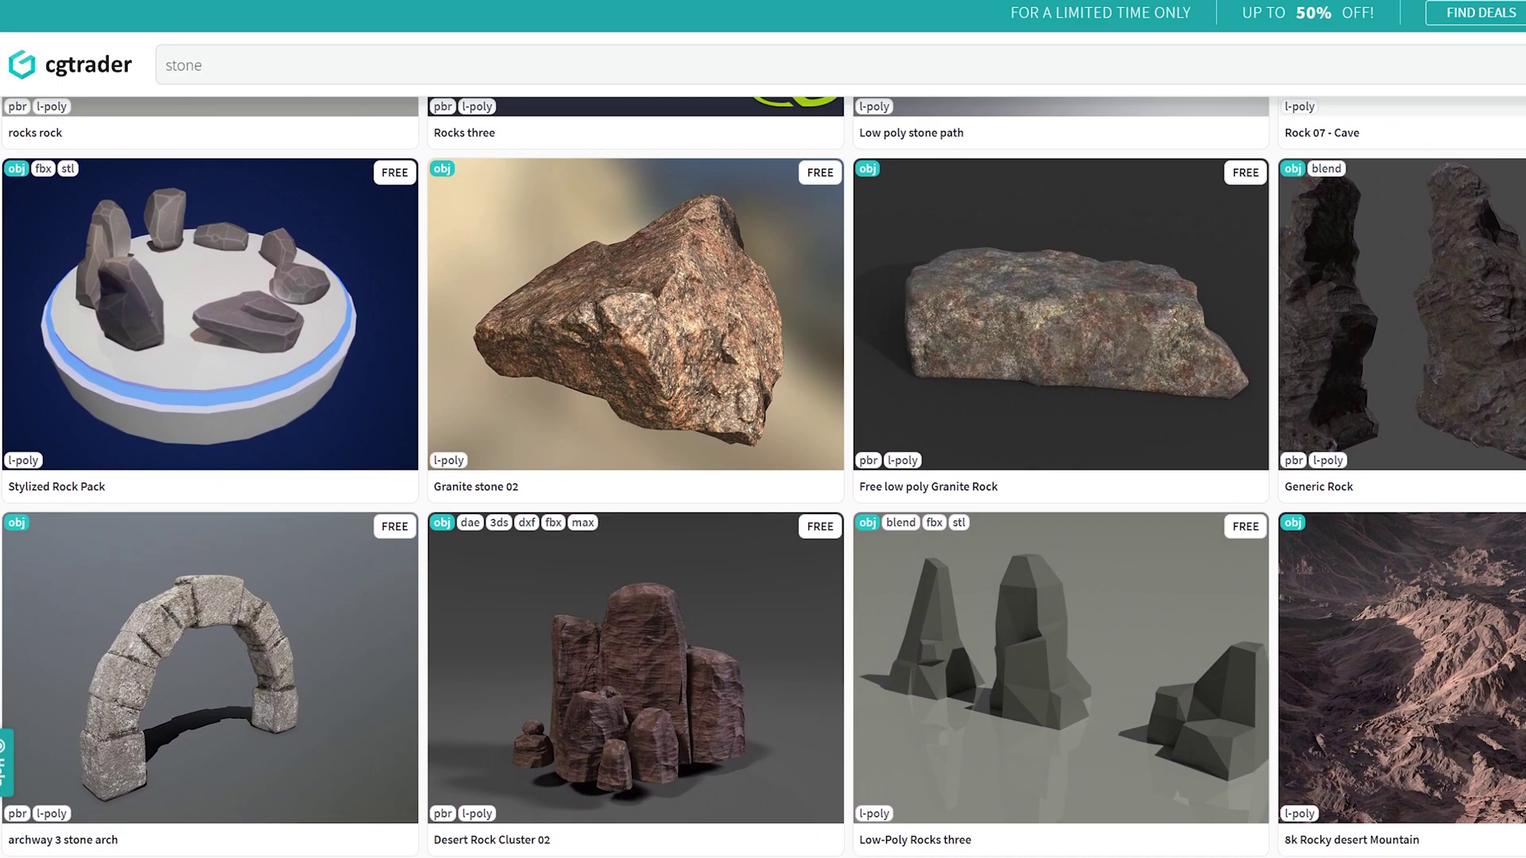
scroll(763, 477, "down", 5)
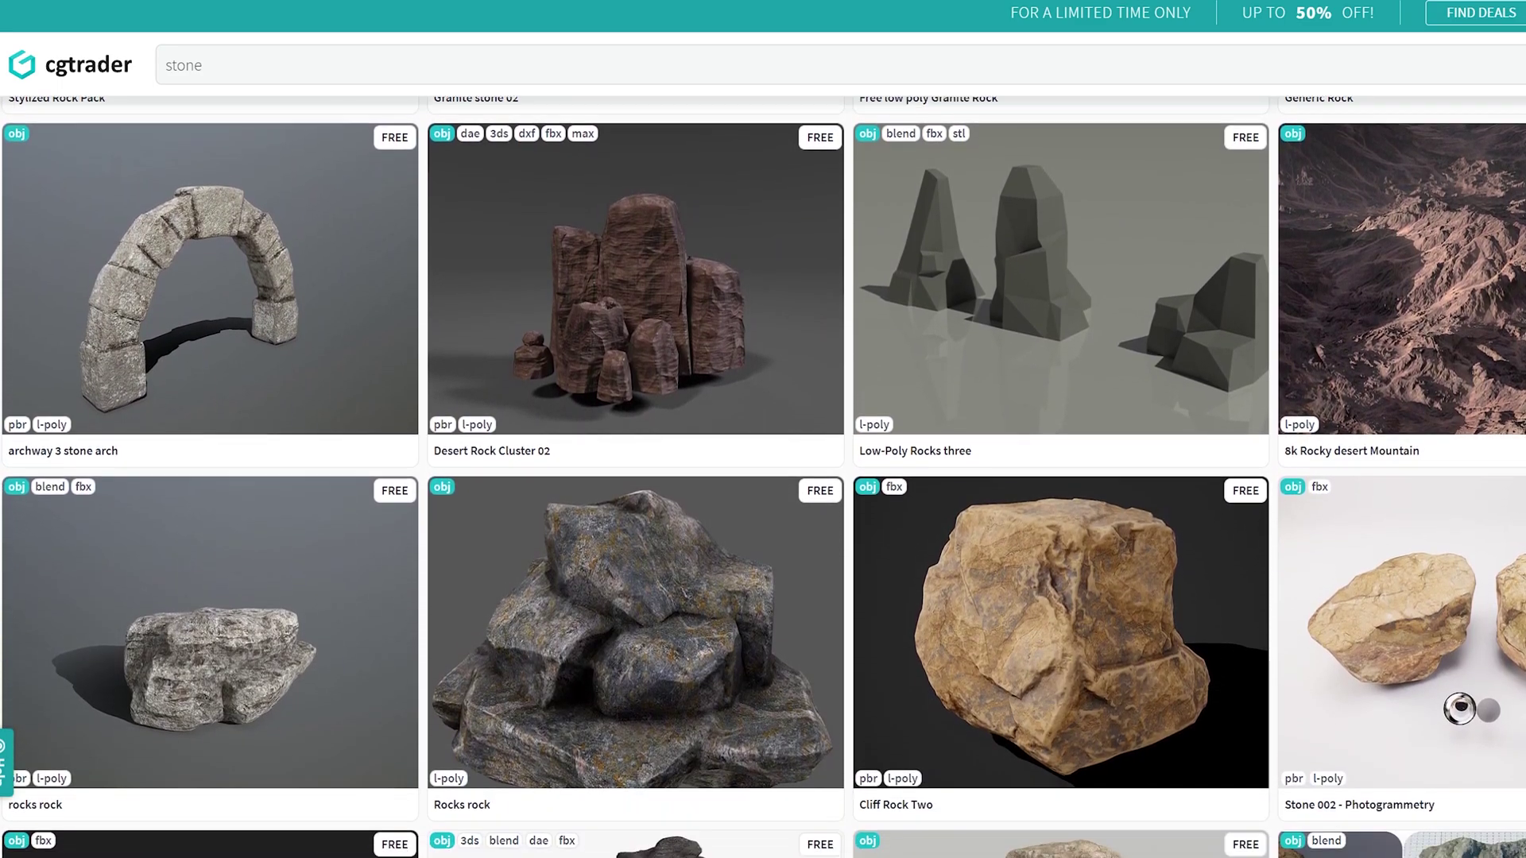
scroll(762, 477, "down", 3)
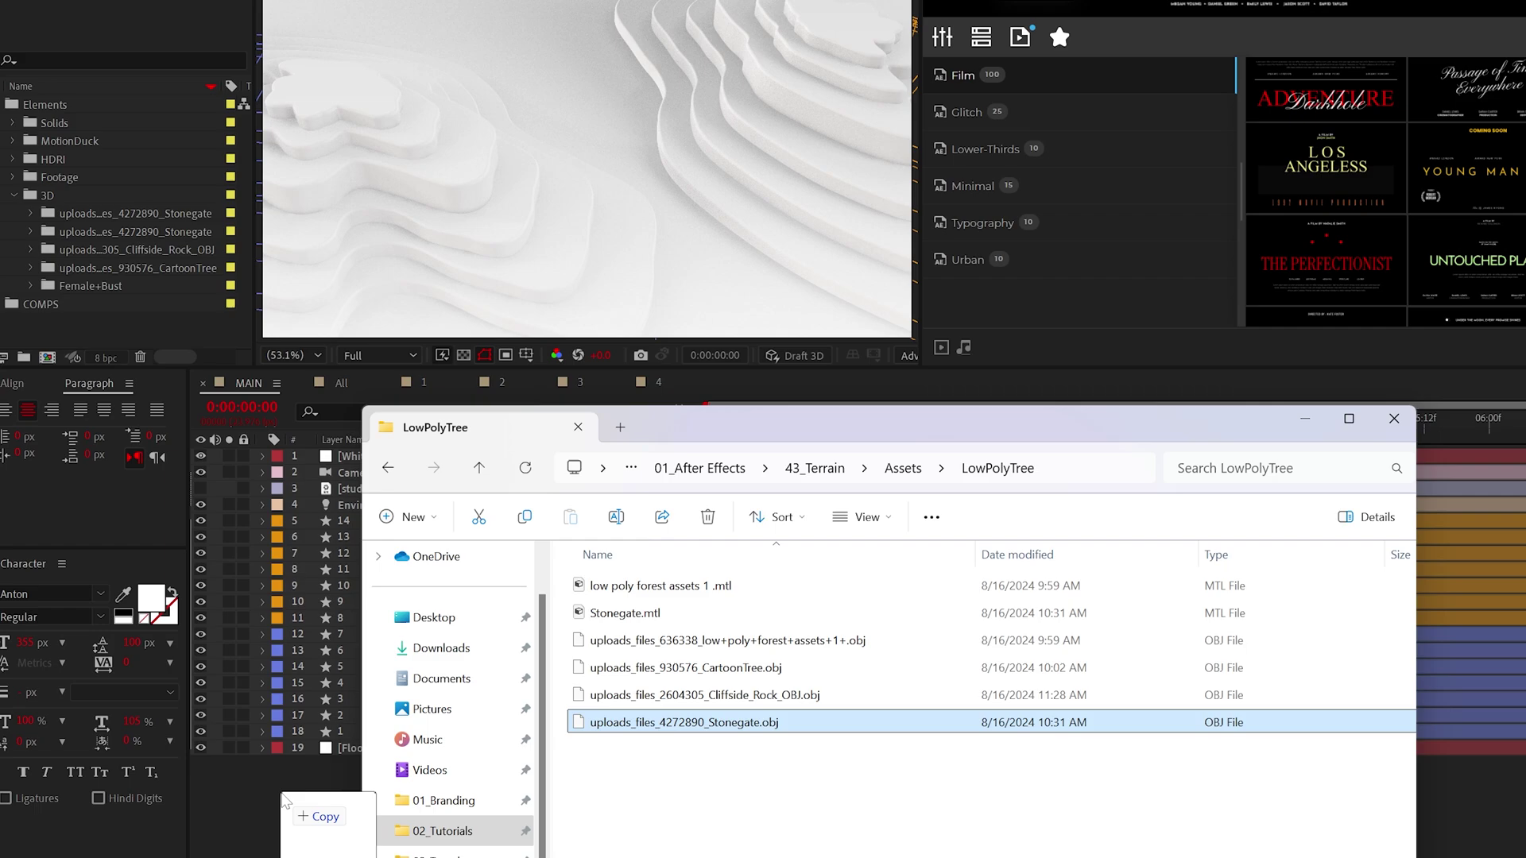
Bring the Stonegate OBJ model into the MAIN composition, accept its object scale settings and adjust its Z position in the landscape
left_click_drag(285, 801, 280, 791)
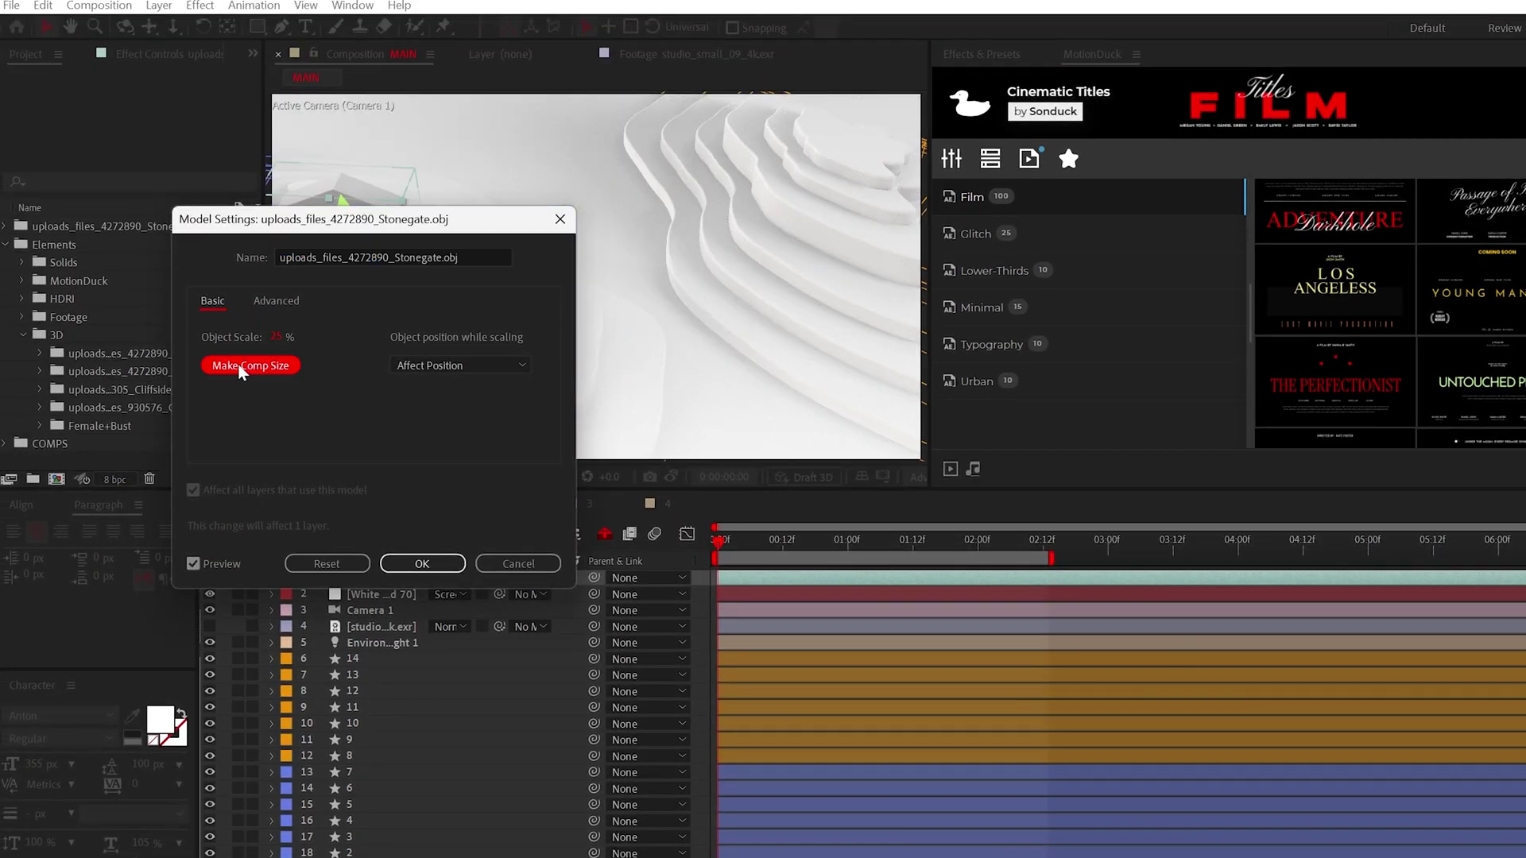
left_click(421, 563)
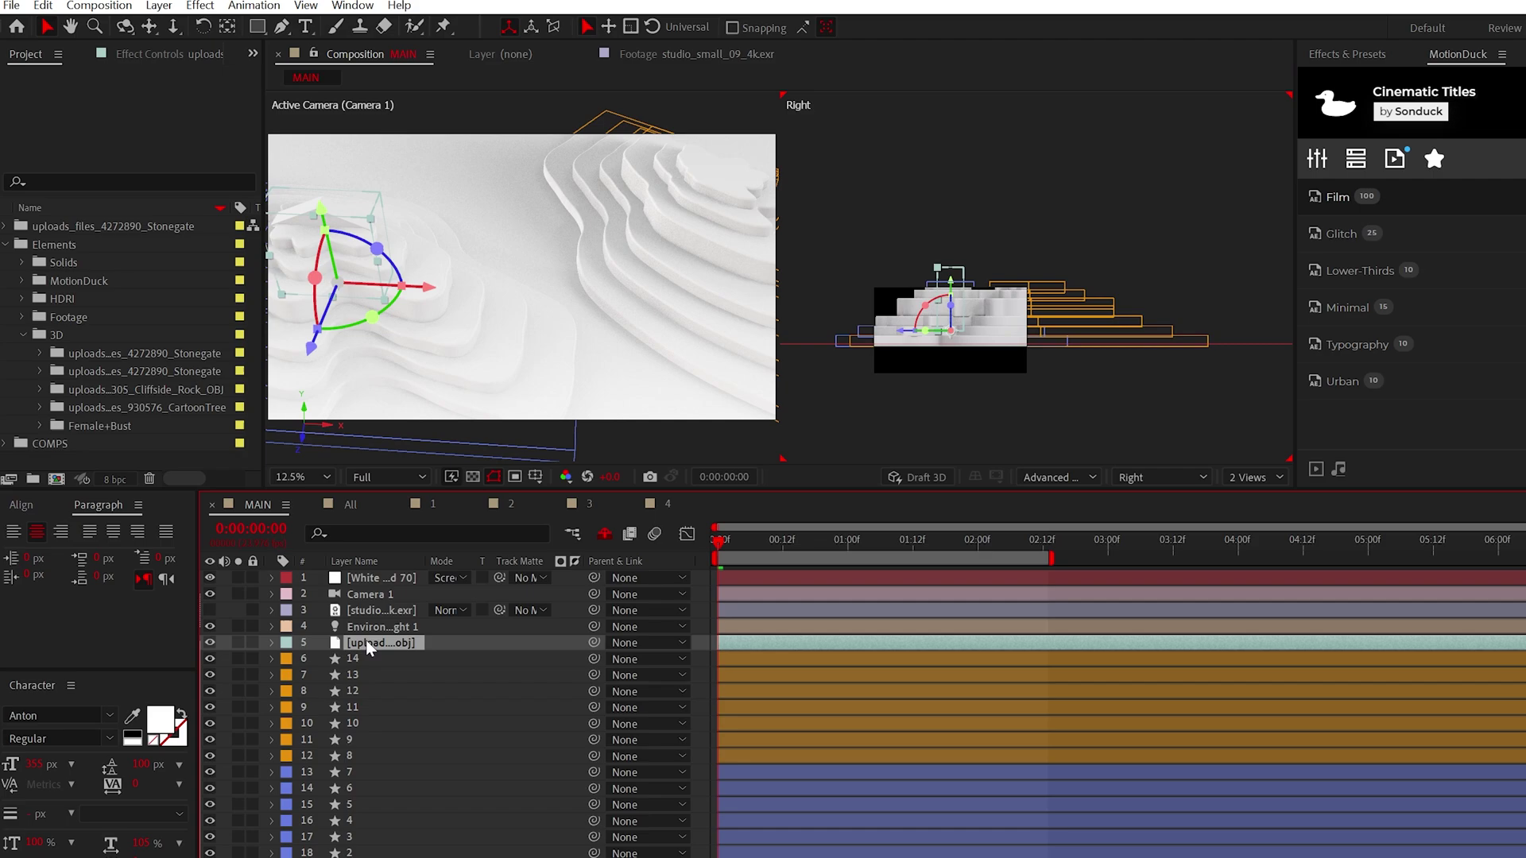
key("p")
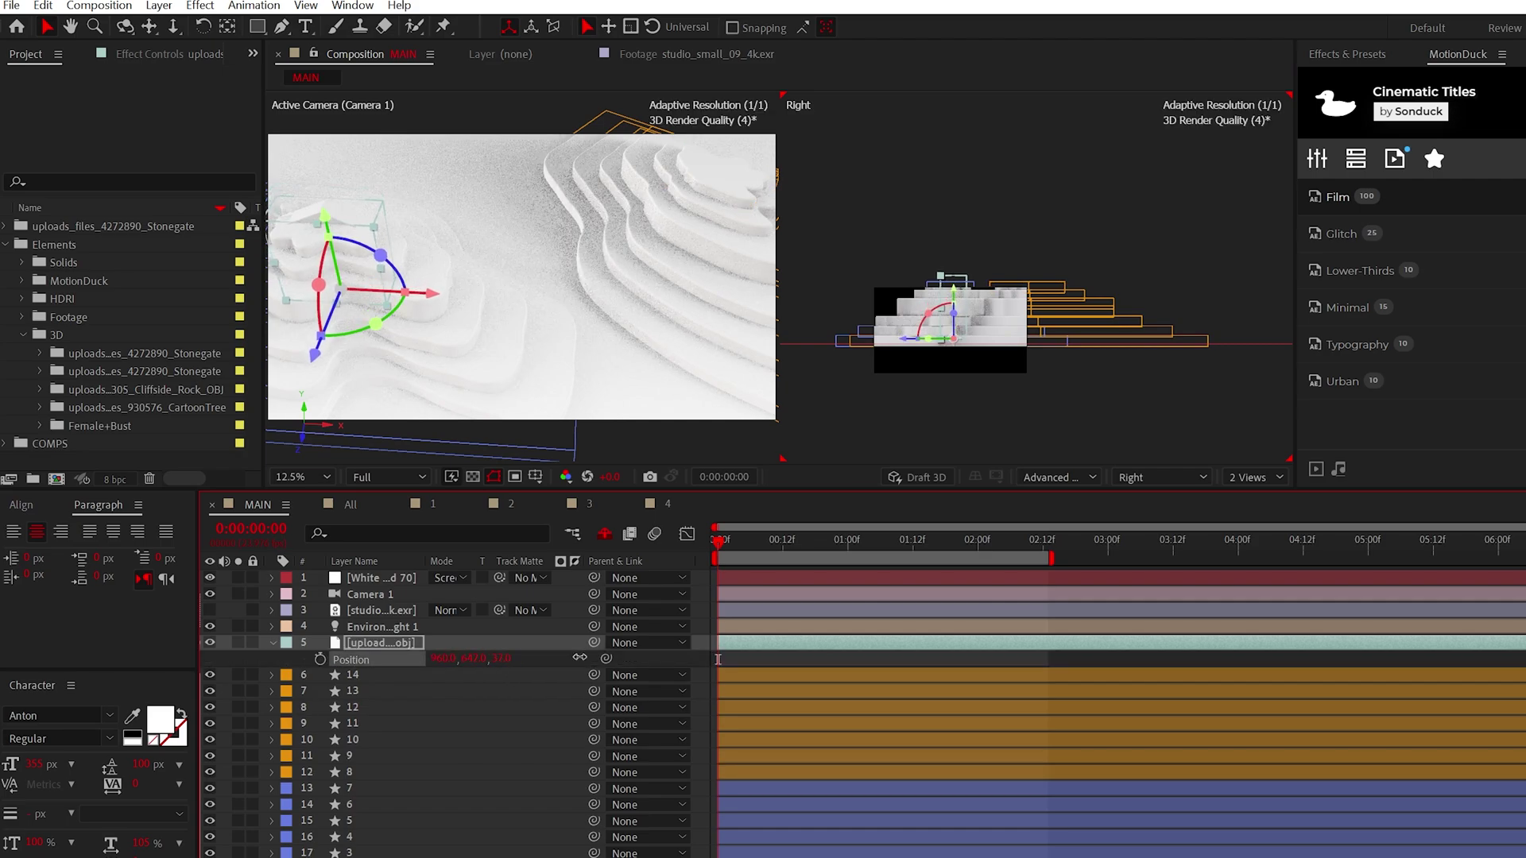
left_click_drag(505, 659, 591, 656)
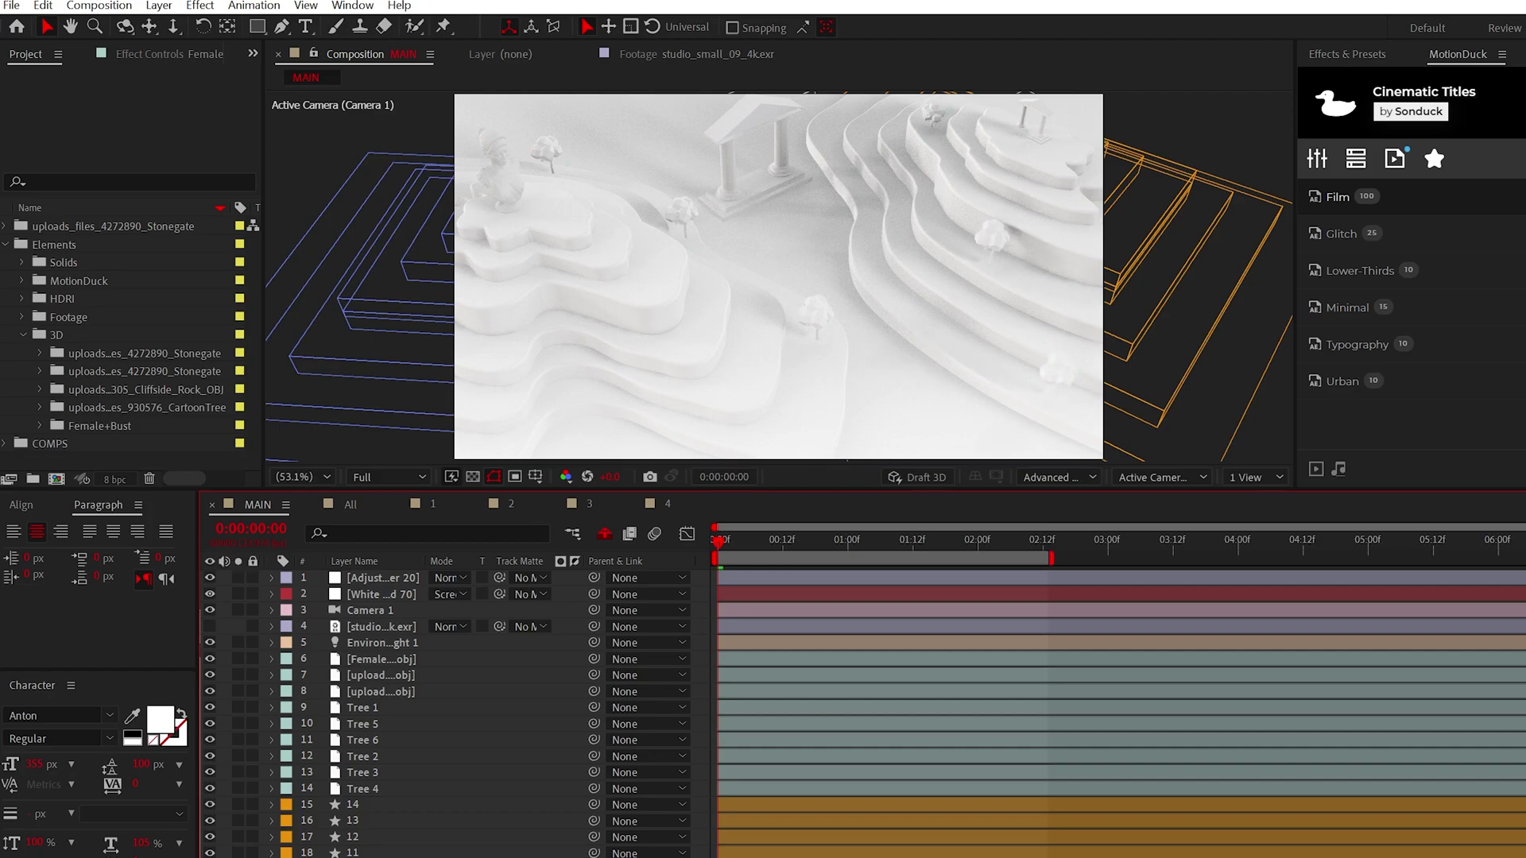
Apply the Colorama effect to the adjustment layer above the scene and set its output cycle to the Ramp Red preset palette
left_click(200, 6)
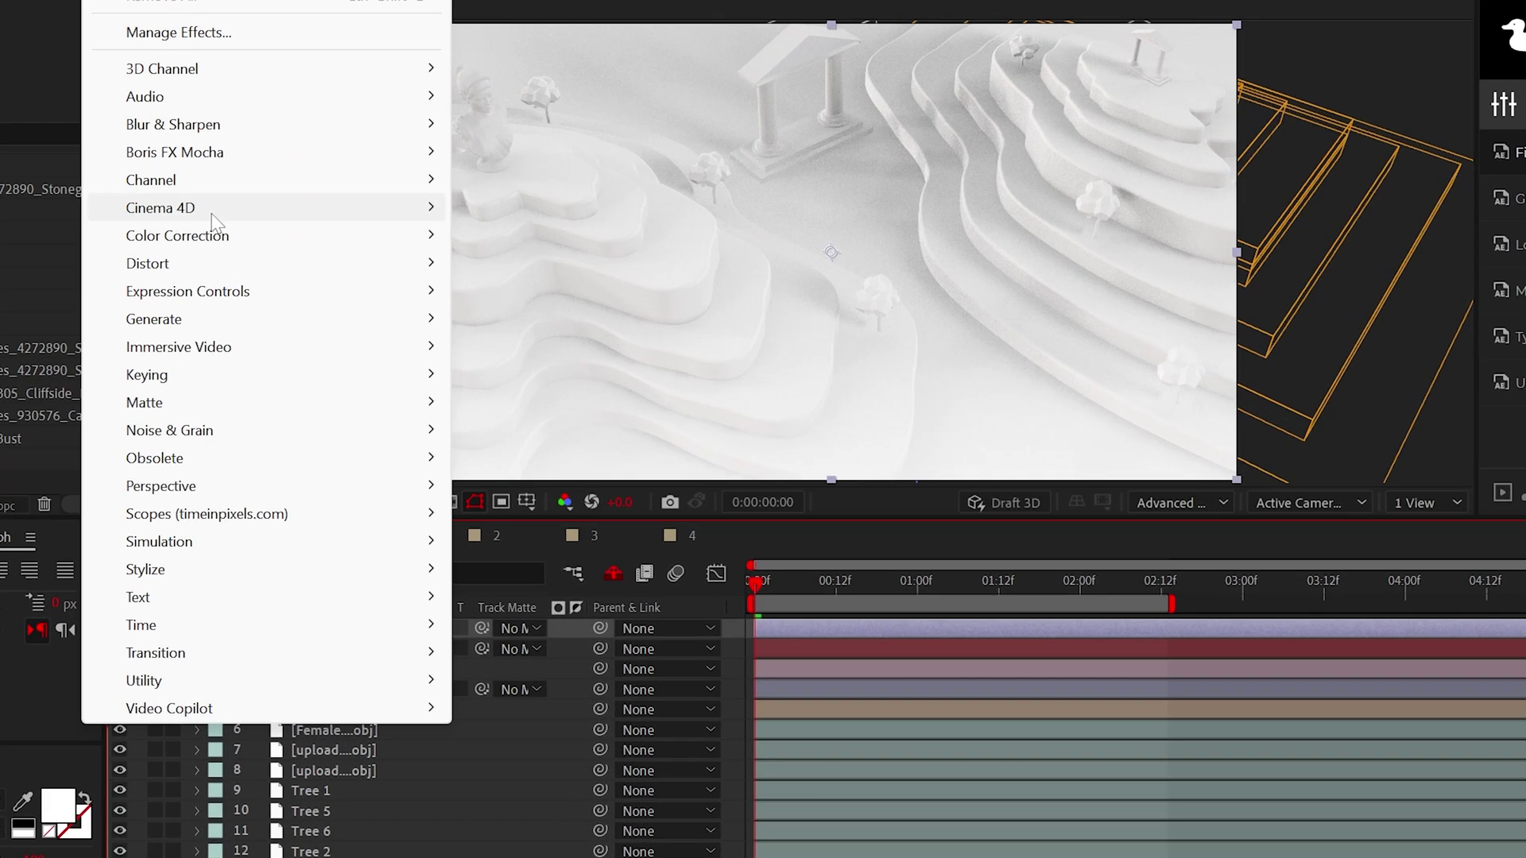
mouse_move(206, 241)
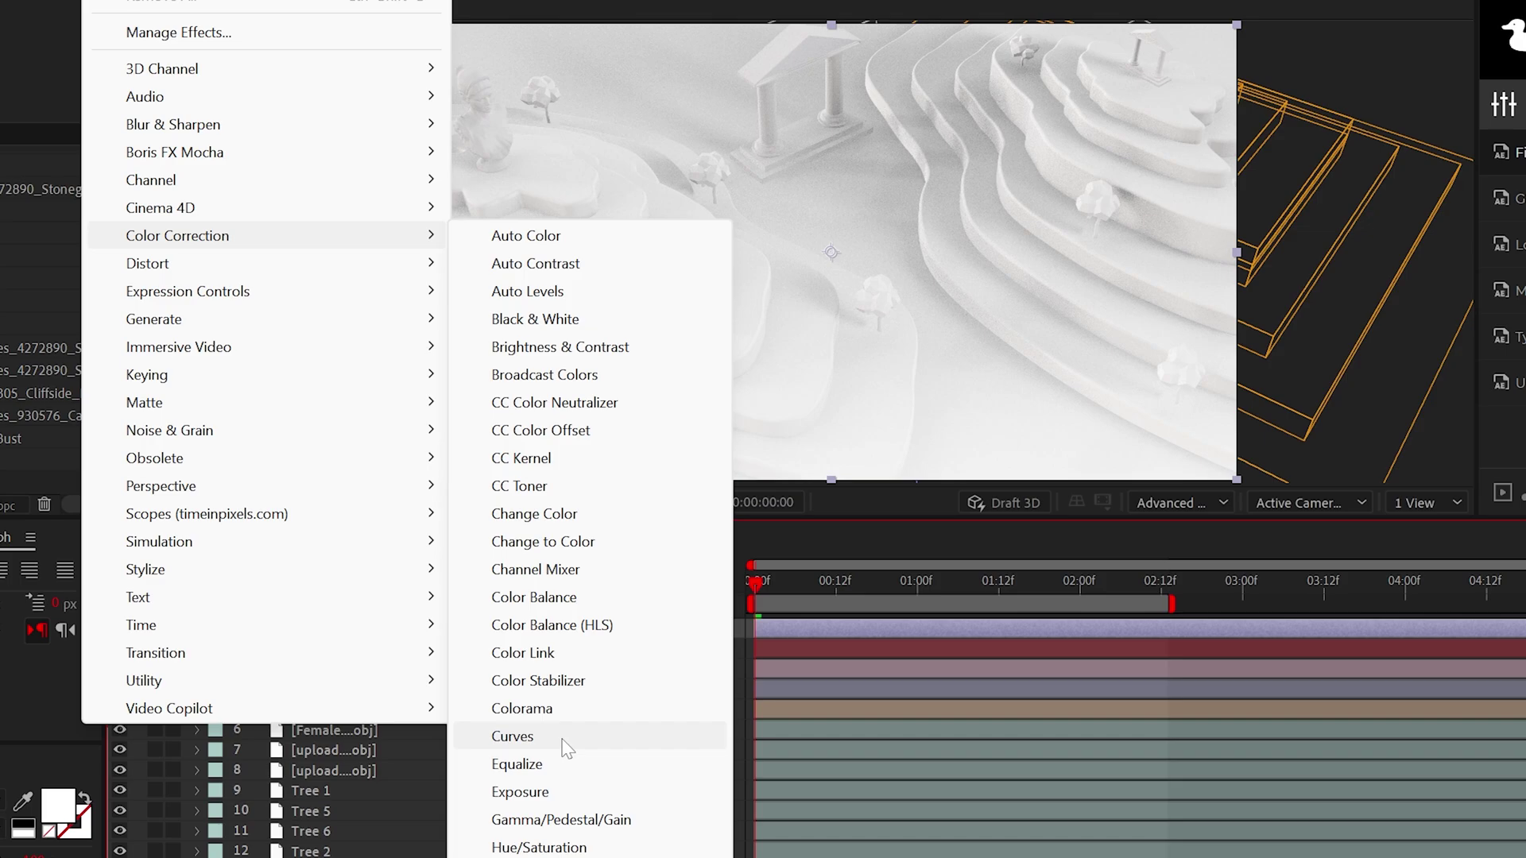
left_click(561, 709)
left_click(231, 175)
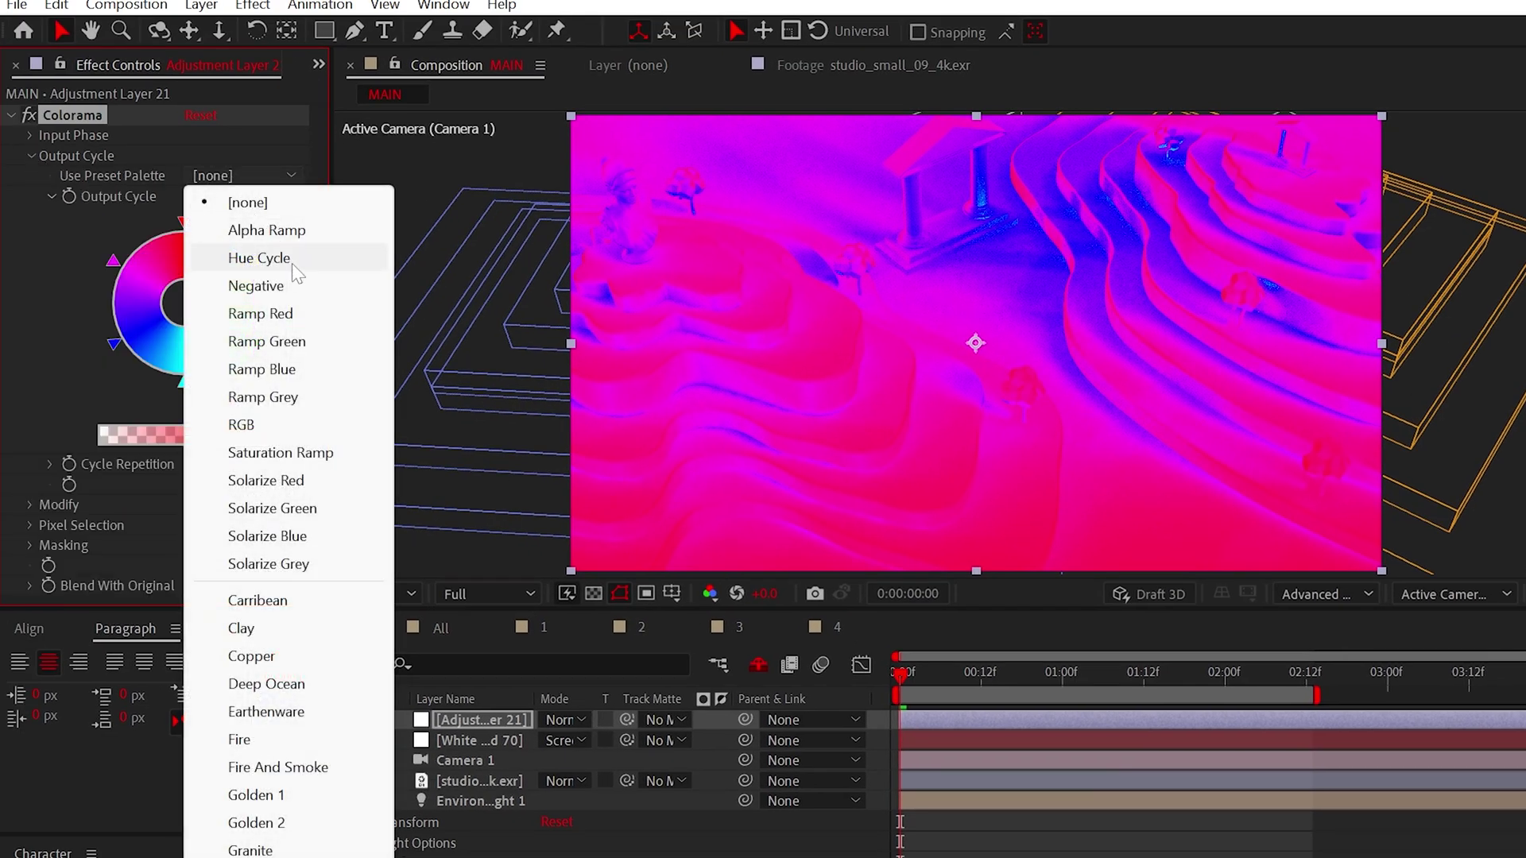
left_click(270, 314)
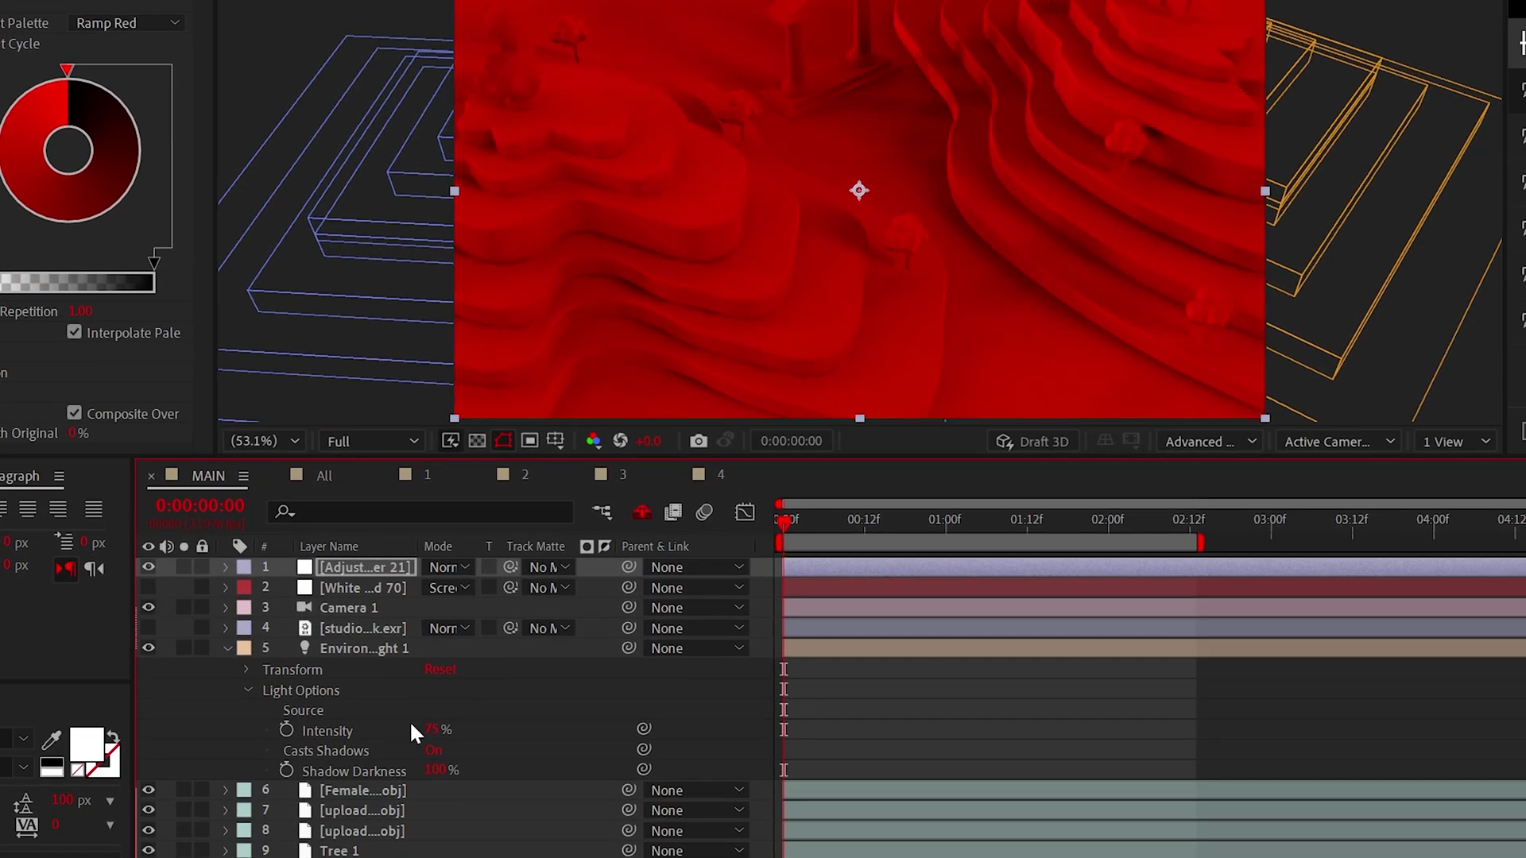
Lower the environment light's intensity to 48%
left_click_drag(431, 729, 392, 730)
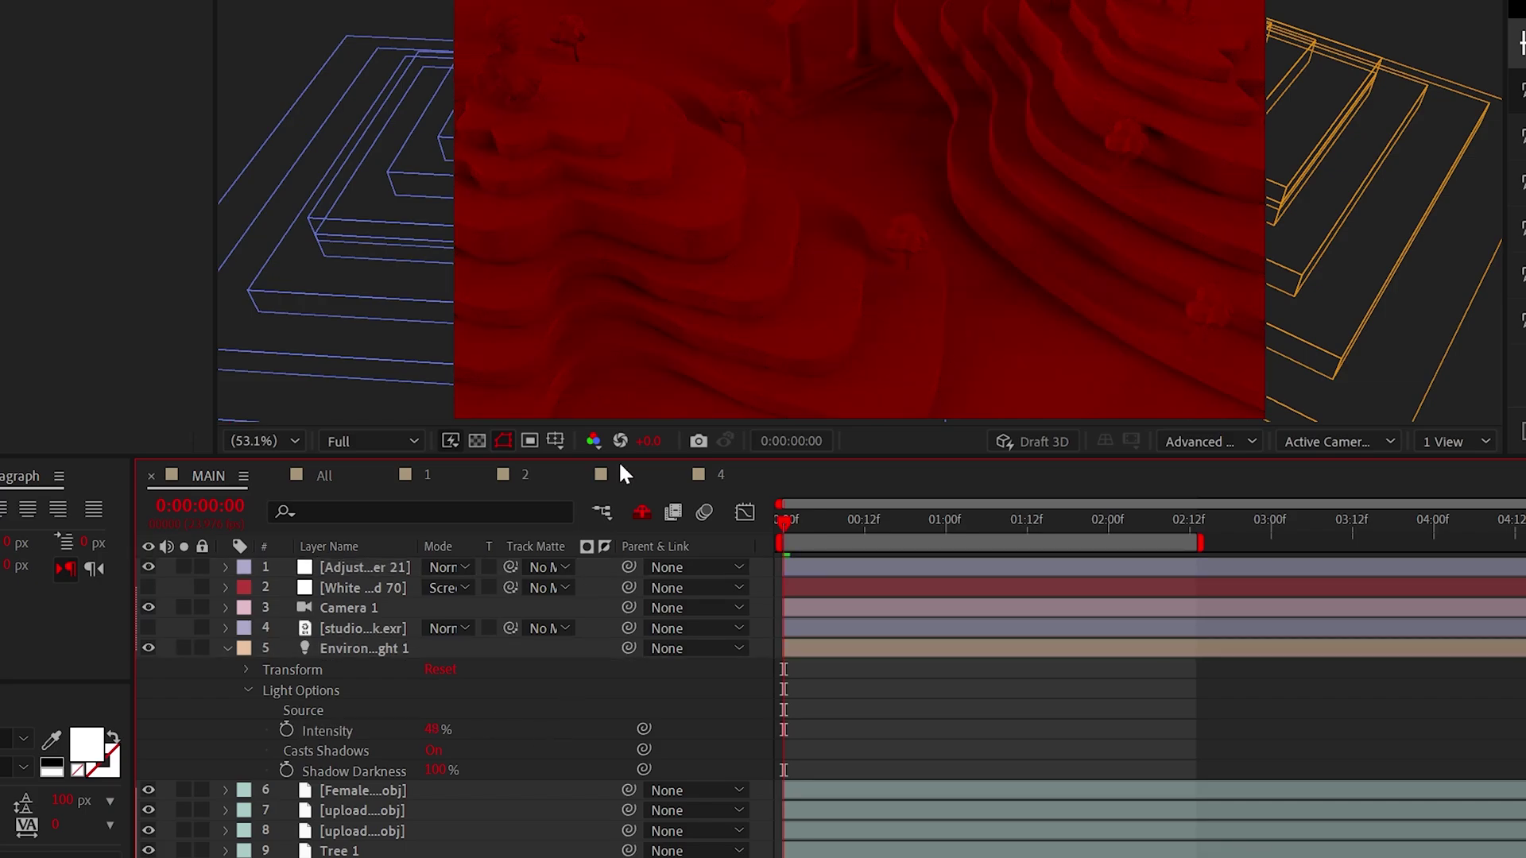